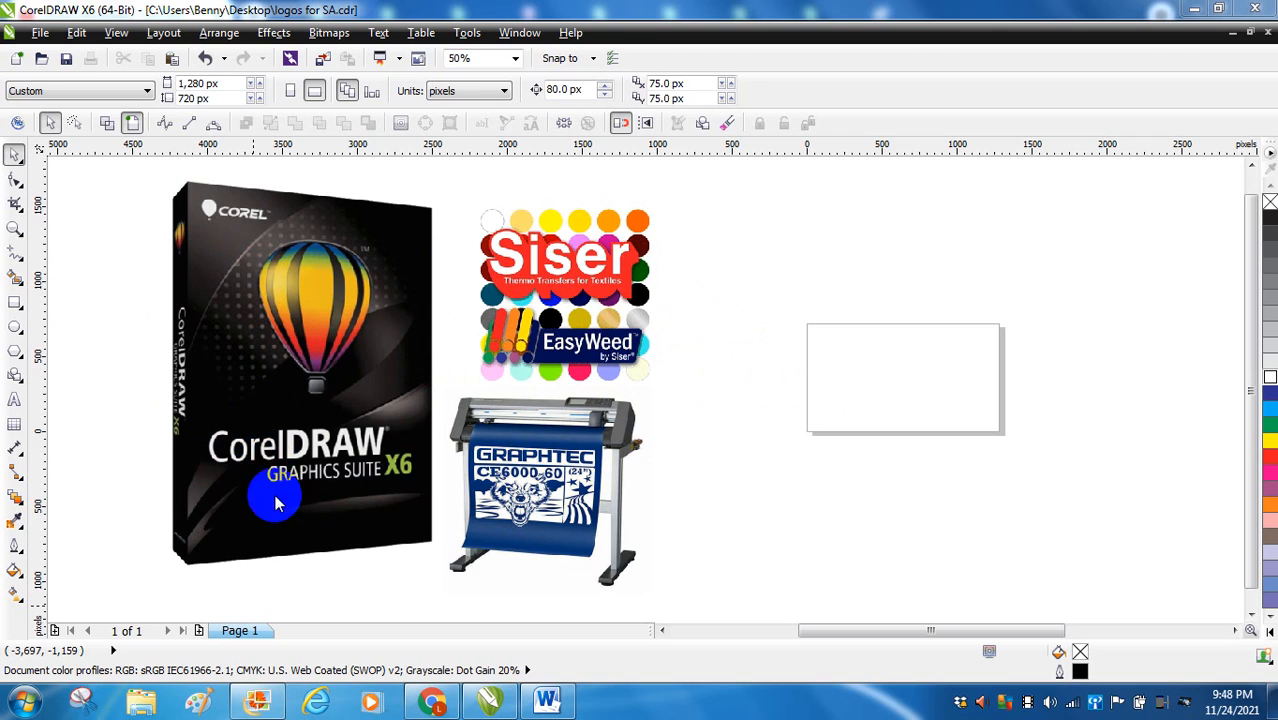
Delete the Siser EasyWeed logo, the Graphtec cutter picture and the CorelDRAW box image from the drawing.
{"action": "left_click", "coordinate": [481, 410]}
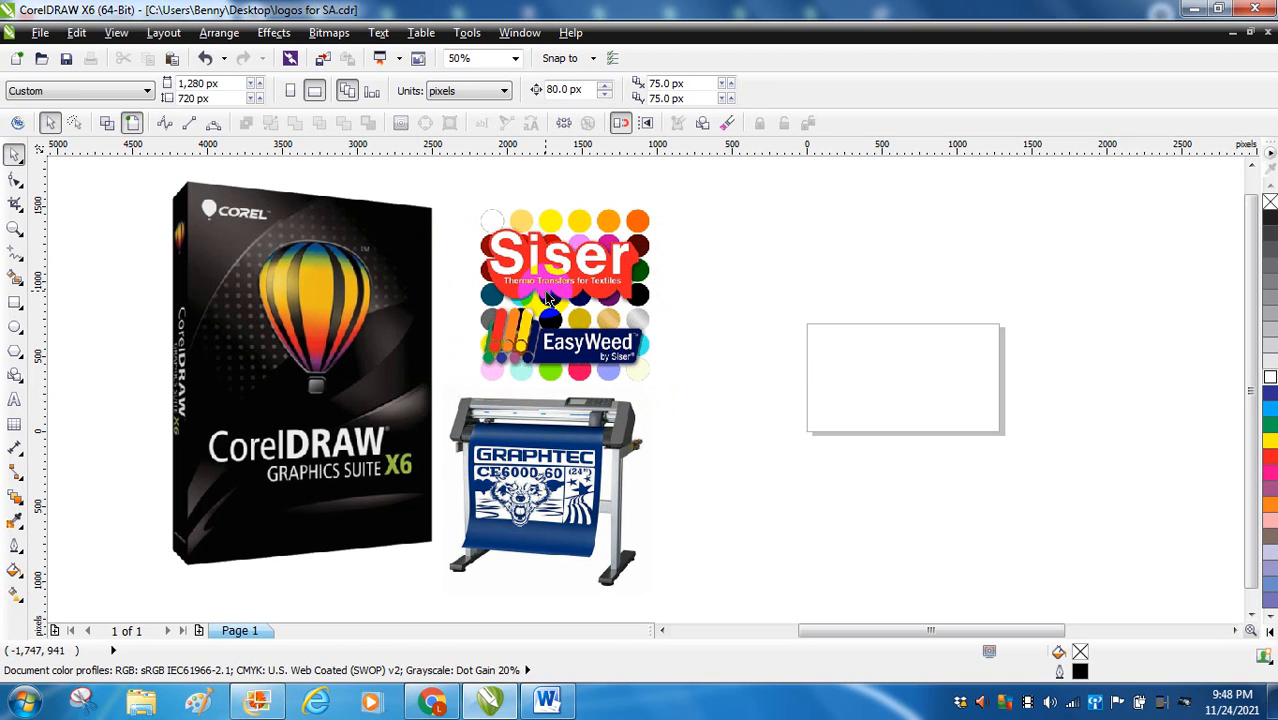
{"action": "key", "text": "Delete"}
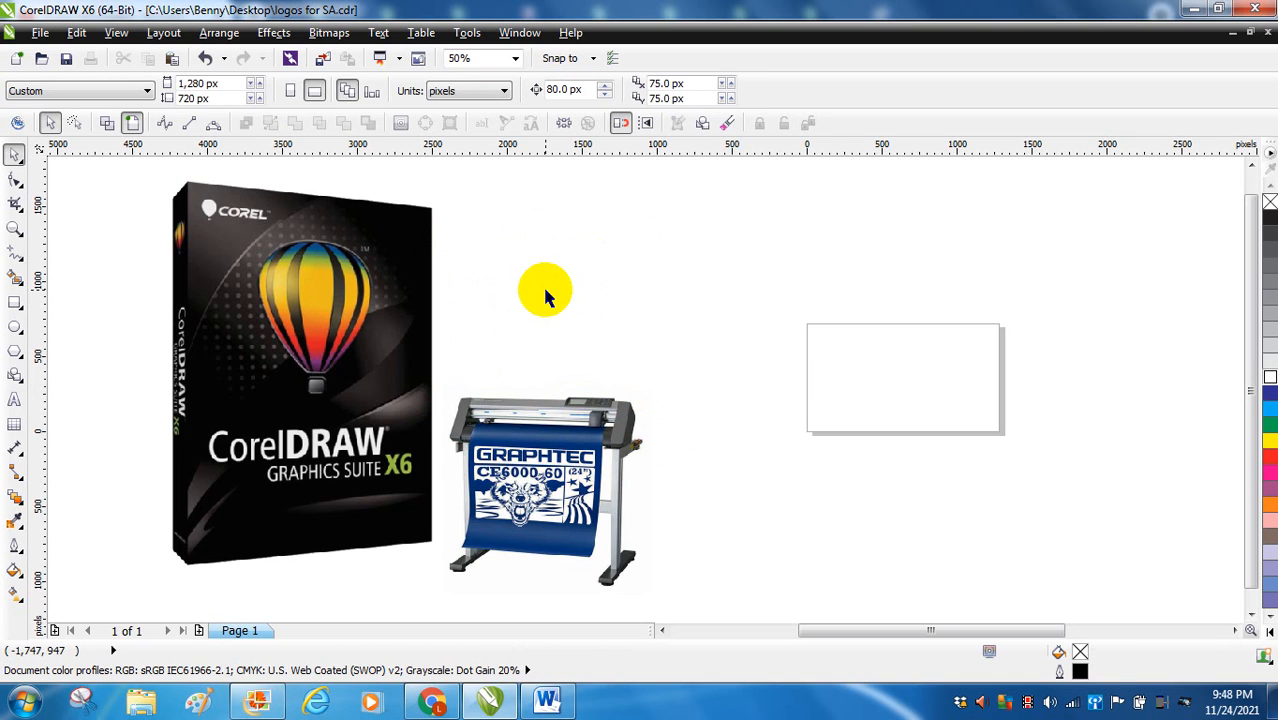
{"action": "left_click", "coordinate": [520, 466]}
{"action": "key", "text": "Delete"}
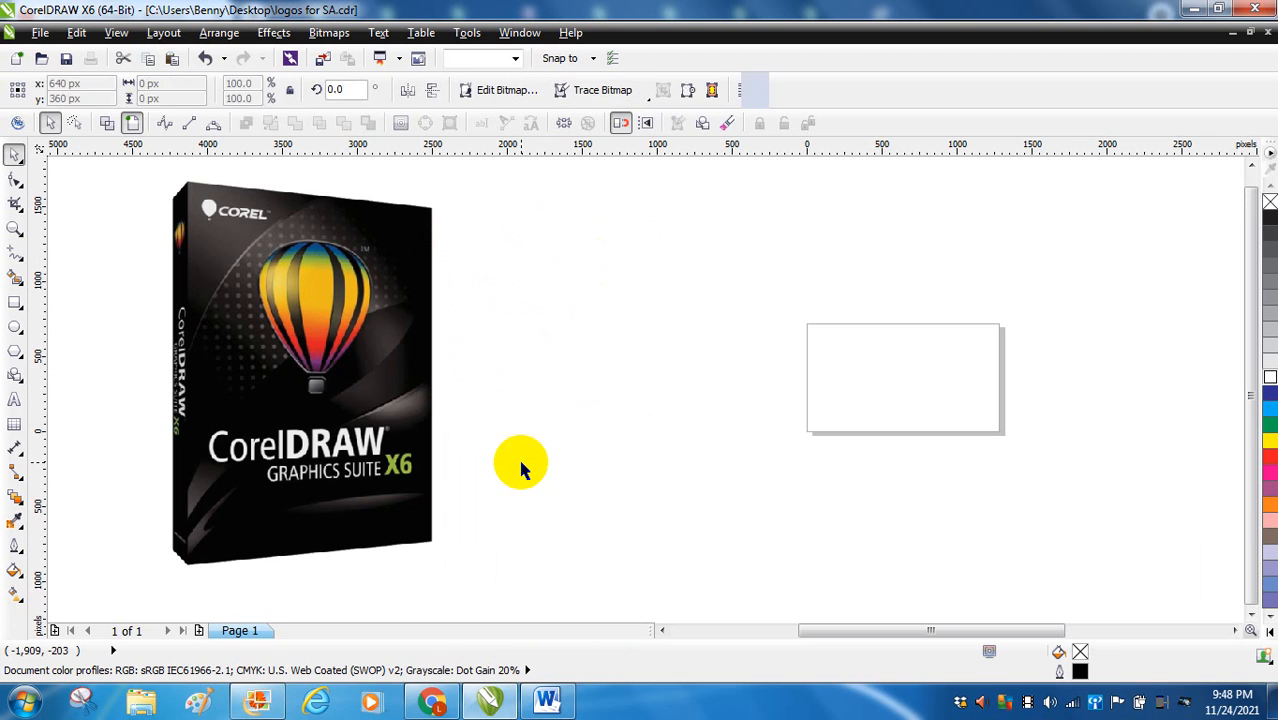
{"action": "left_click", "coordinate": [360, 383]}
{"action": "key", "text": "Delete"}
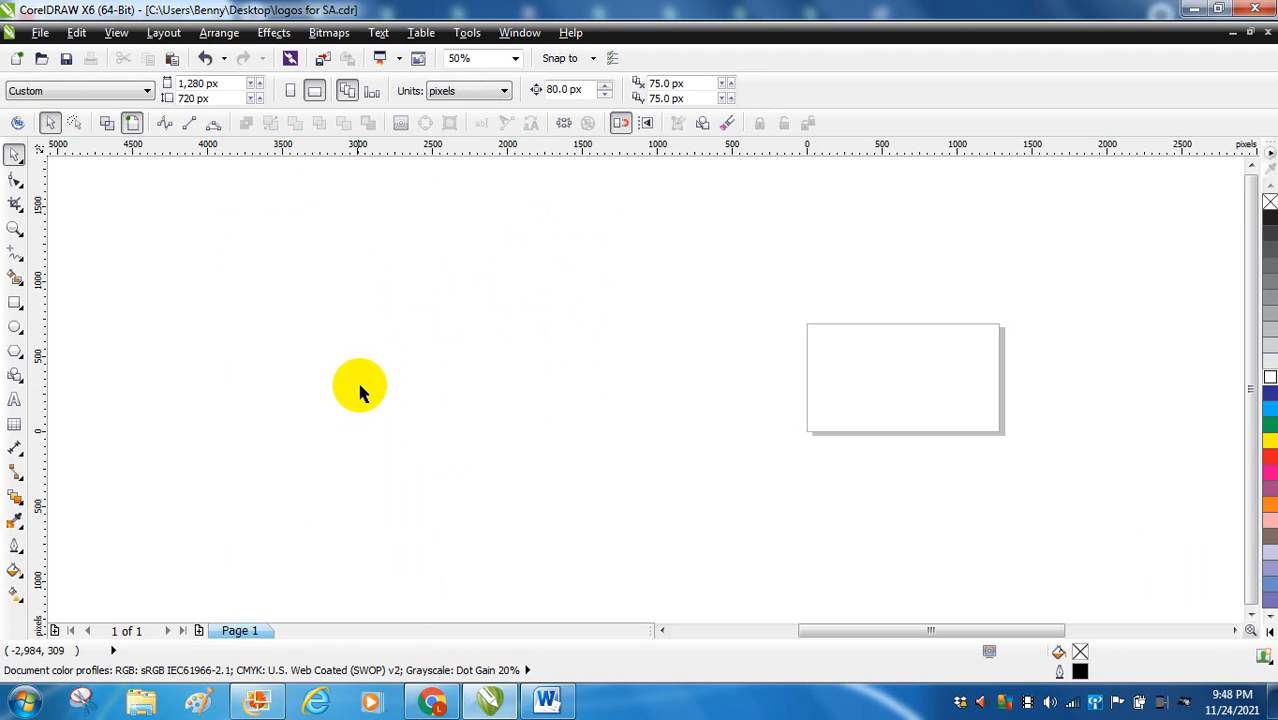
Switch to the GRINCH hoodie photo in Windows Live Photo Gallery.
{"action": "left_click", "coordinate": [255, 705]}
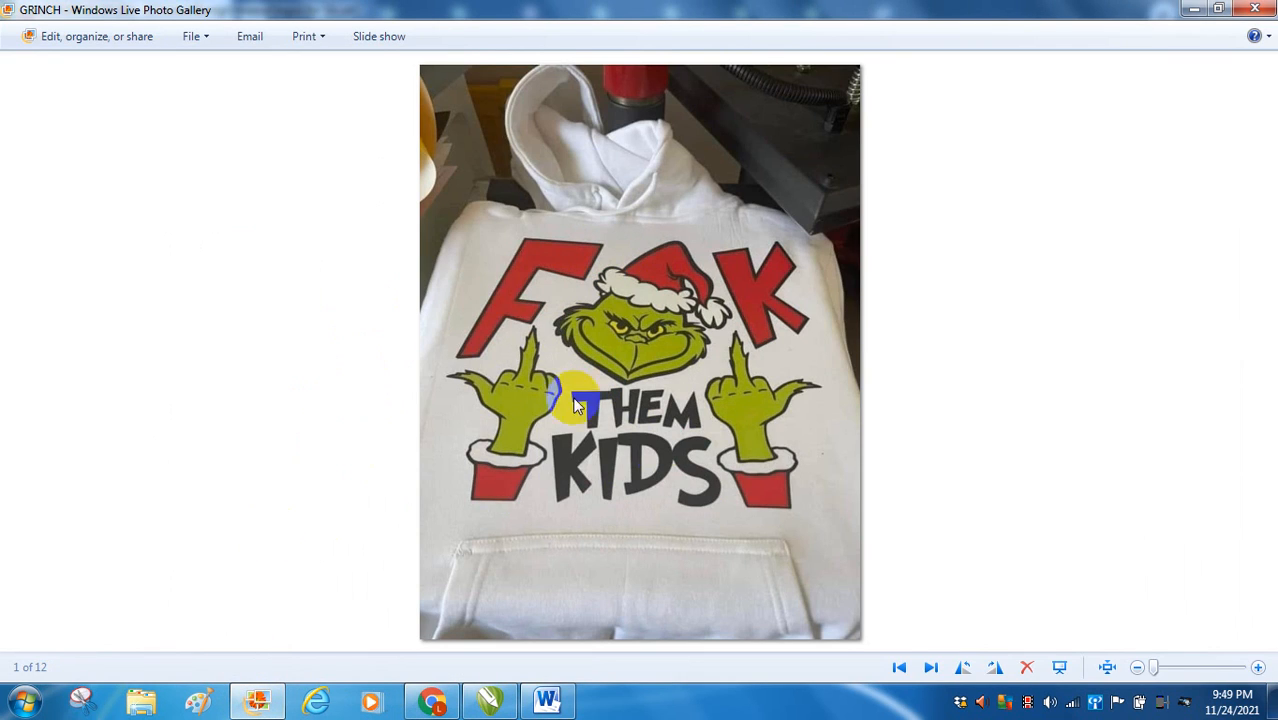
{"action": "left_click", "coordinate": [88, 704]}
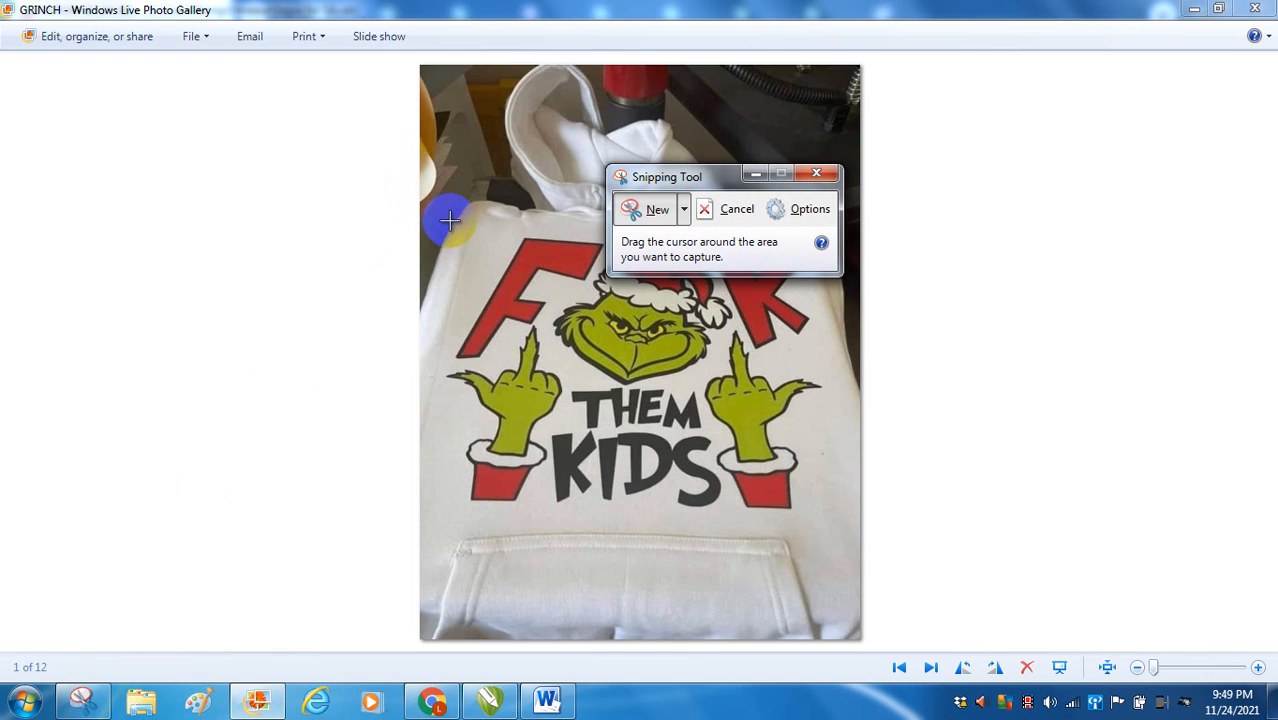
{"action": "left_click_drag", "start_coordinate": [450, 220], "coordinate": [626, 410]}
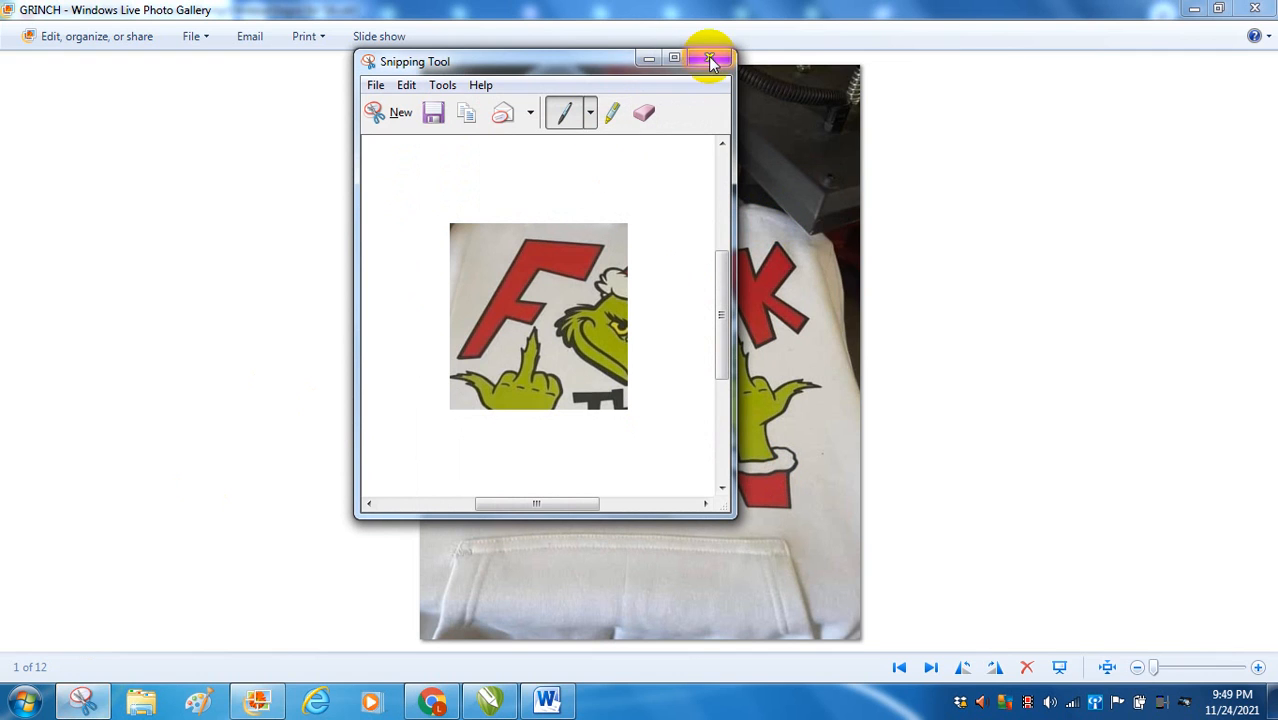
{"action": "left_click", "coordinate": [711, 62]}
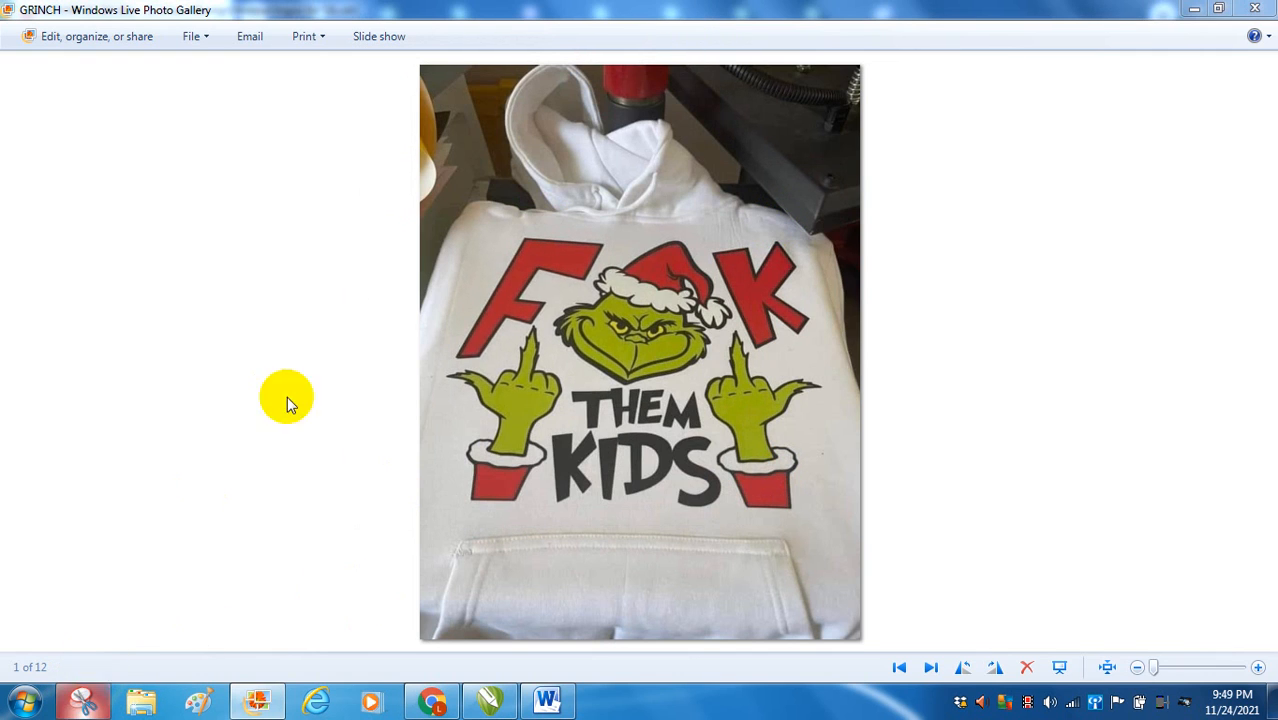
Capture a screen snip of the hoodie's full printed design and copy it, closing the Snipping Tool.
{"action": "key", "text": "ctrl+alt+s"}
{"action": "left_click_drag", "start_coordinate": [430, 210], "coordinate": [855, 532]}
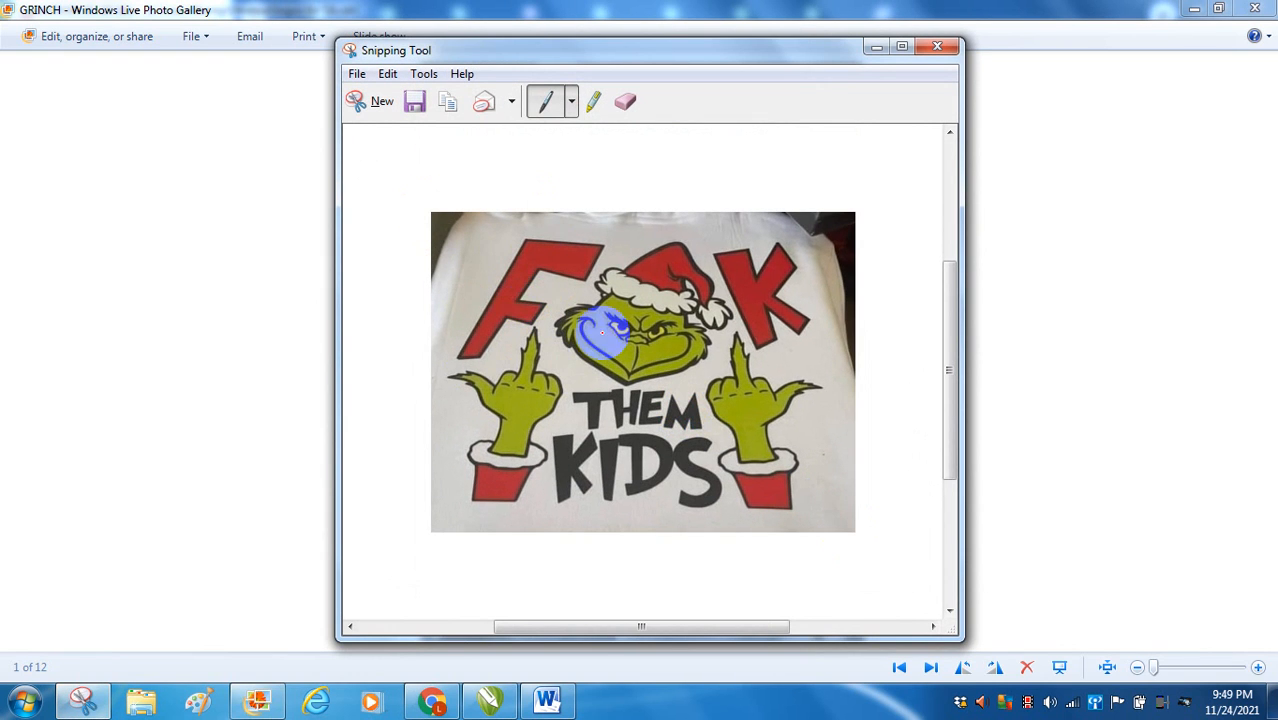
{"action": "right_click", "coordinate": [517, 340]}
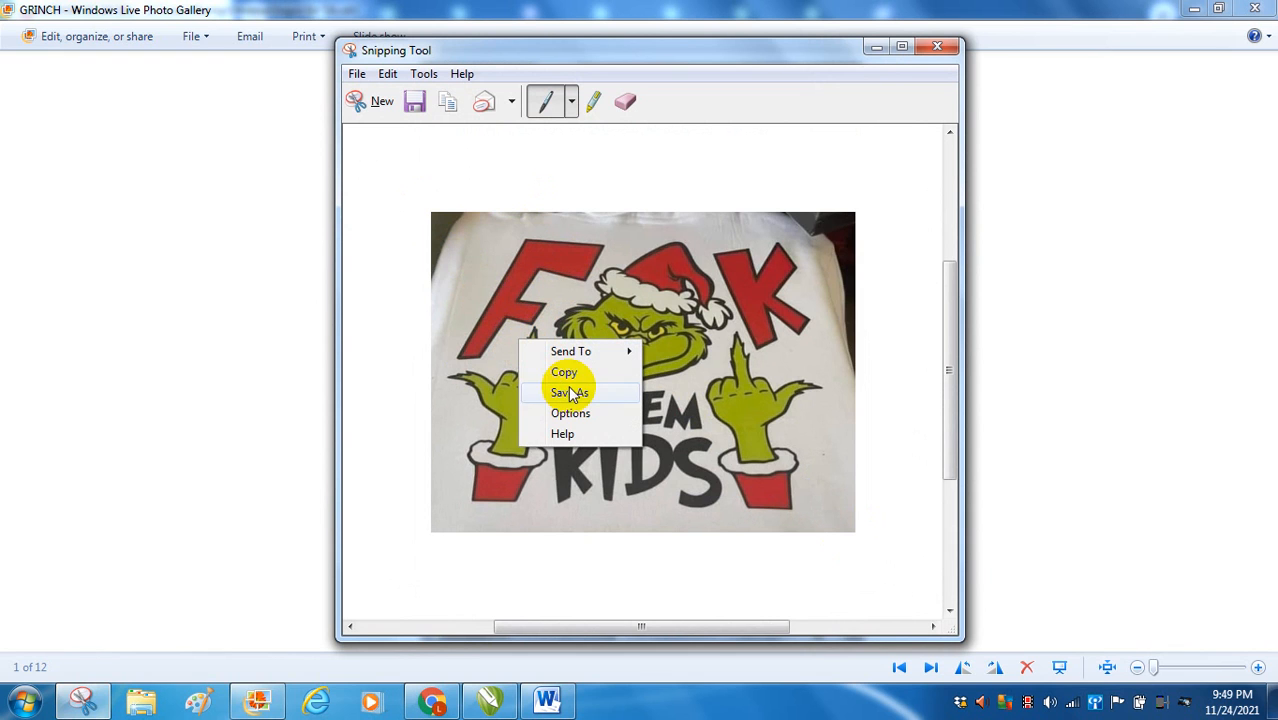
{"action": "left_click", "coordinate": [564, 372]}
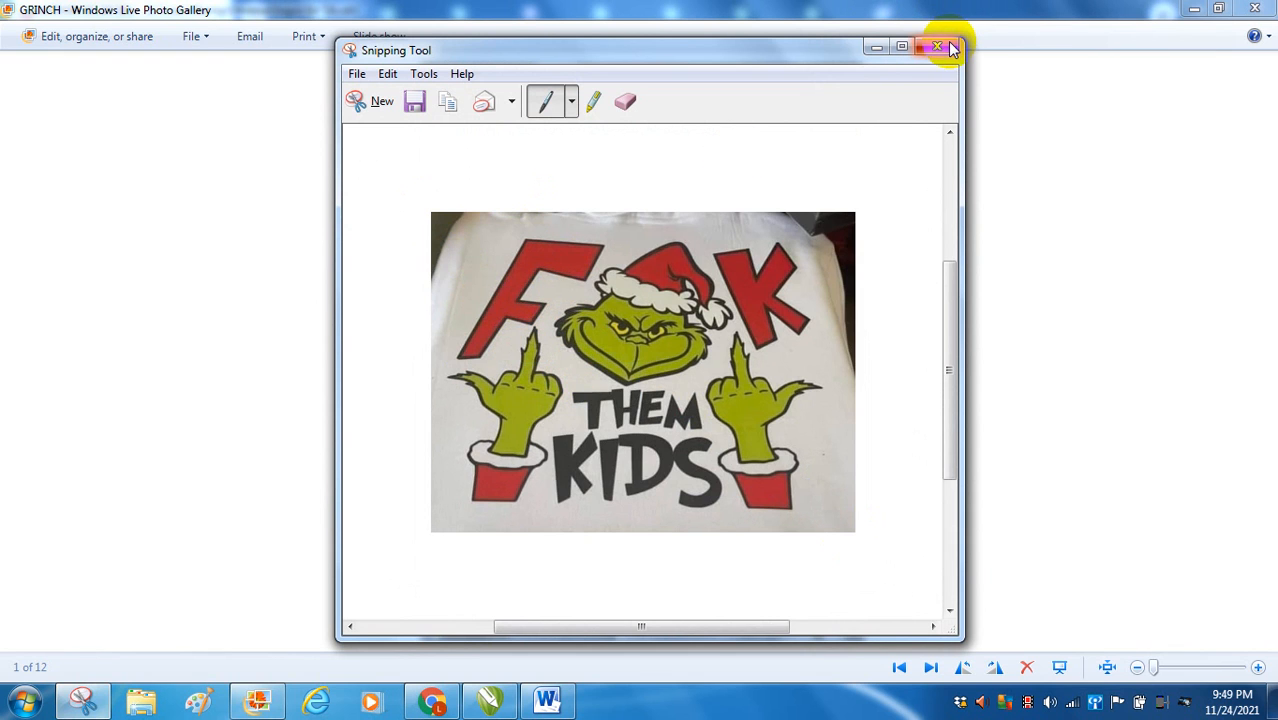
{"action": "left_click", "coordinate": [937, 46]}
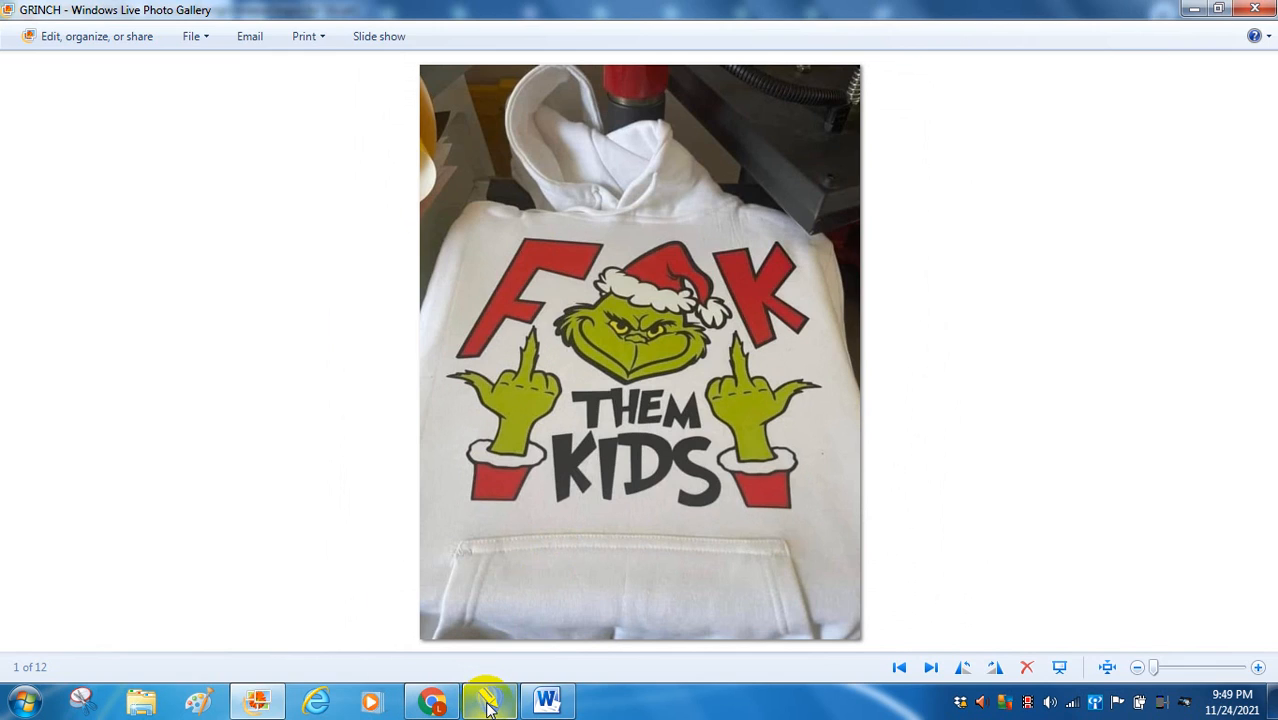
Switch to CorelDRAW, paste the captured design and move it off the page into the empty area on its left.
{"action": "left_click", "coordinate": [490, 703]}
{"action": "right_click", "coordinate": [704, 568]}
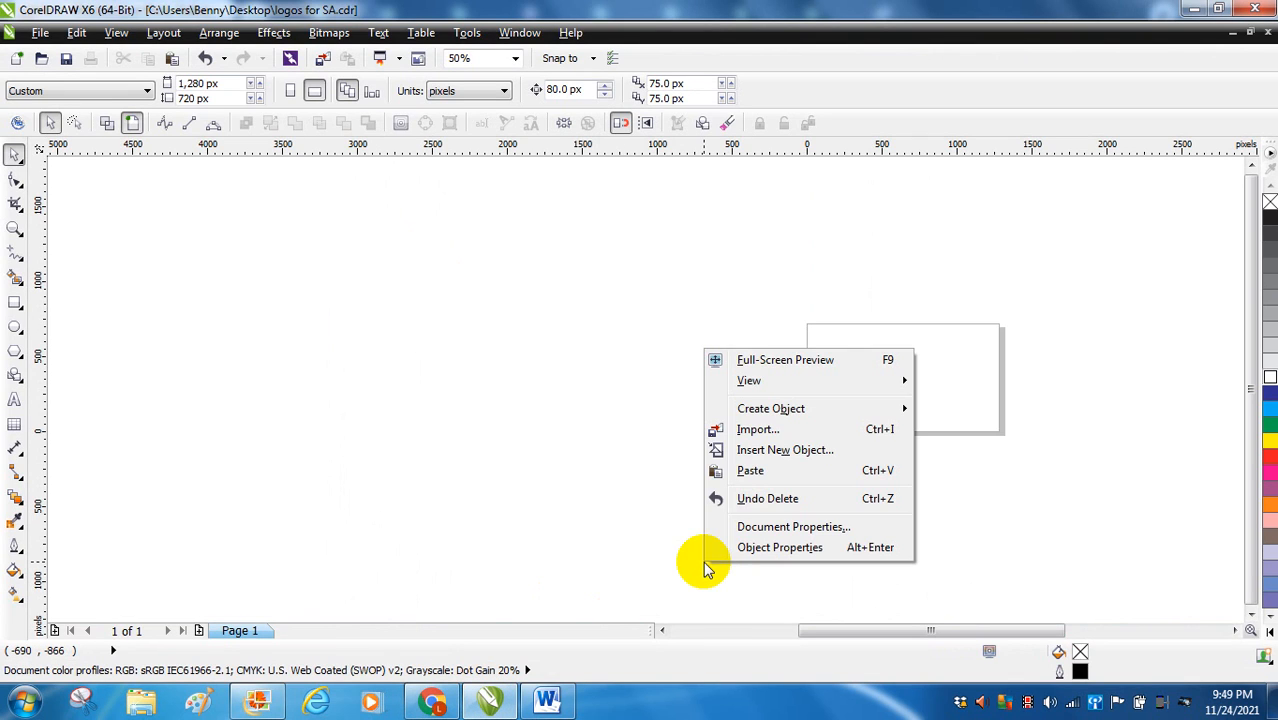
{"action": "left_click", "coordinate": [751, 472]}
{"action": "left_click_drag", "start_coordinate": [929, 358], "coordinate": [620, 358]}
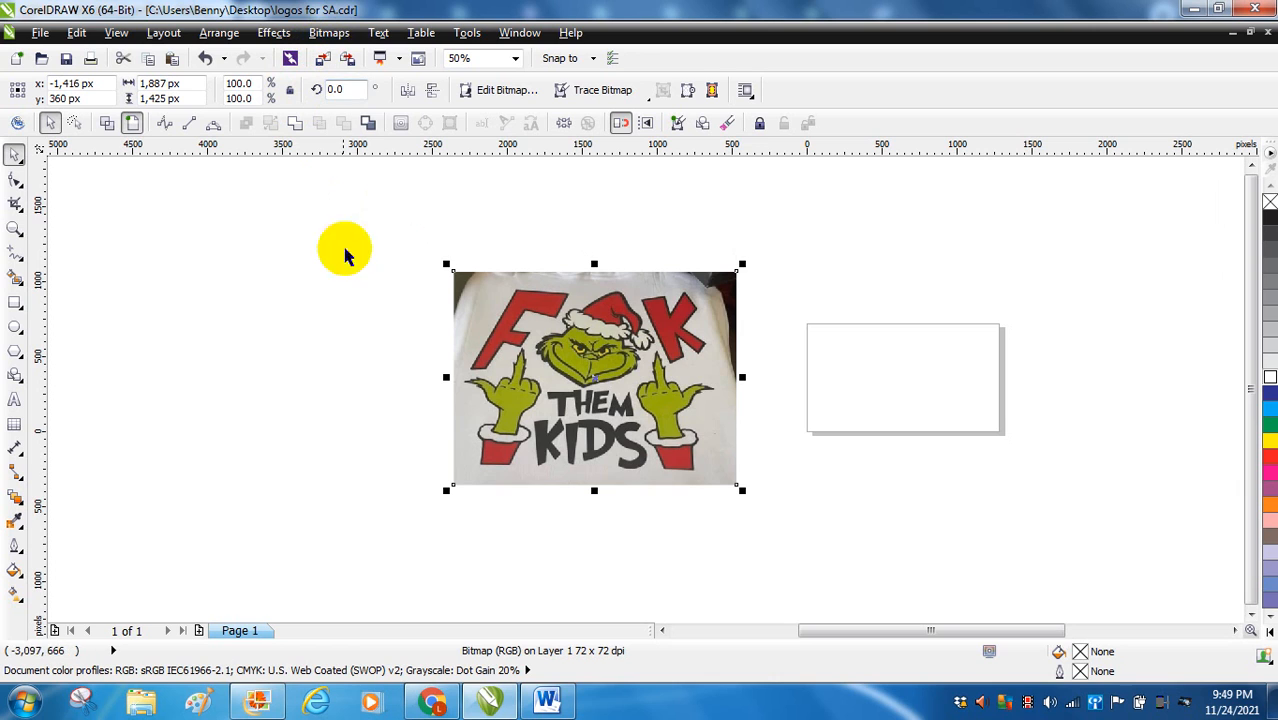
Convert the pasted bitmap to vectors with the Clipart outline trace, keeping the default settings.
{"action": "left_click", "coordinate": [329, 33]}
{"action": "mouse_move", "coordinate": [373, 333]}
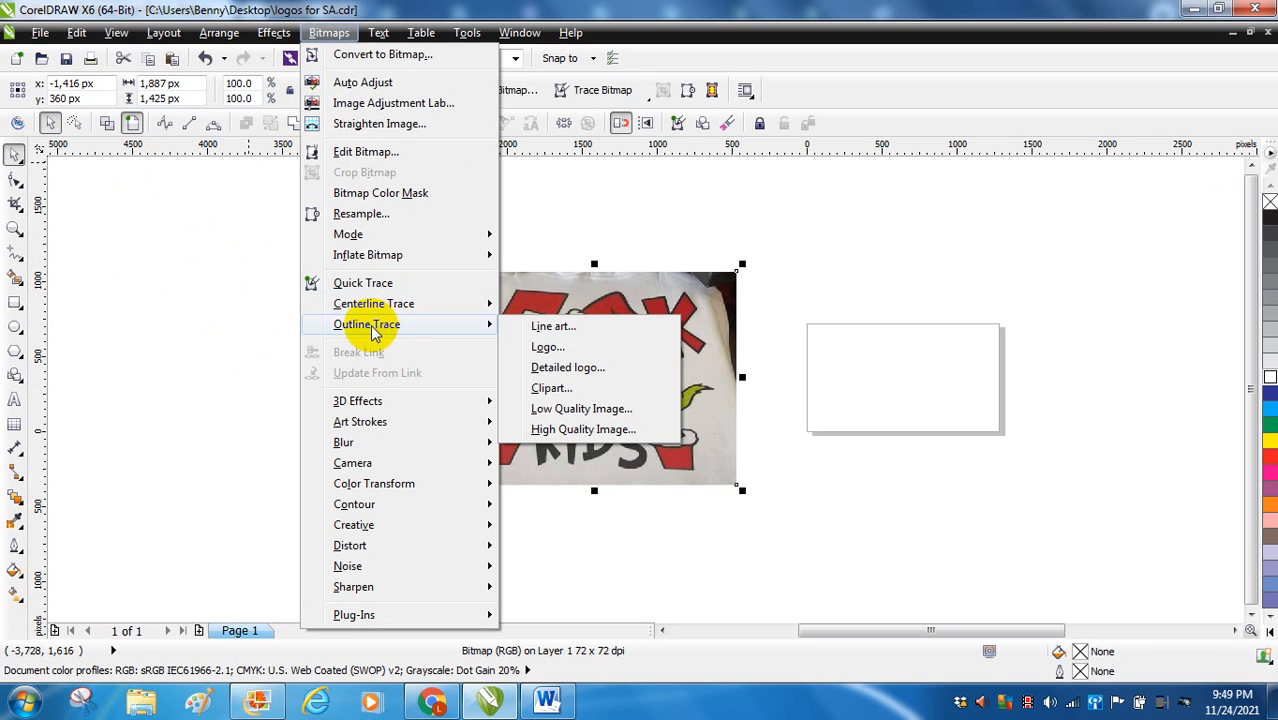
{"action": "left_click", "coordinate": [550, 389]}
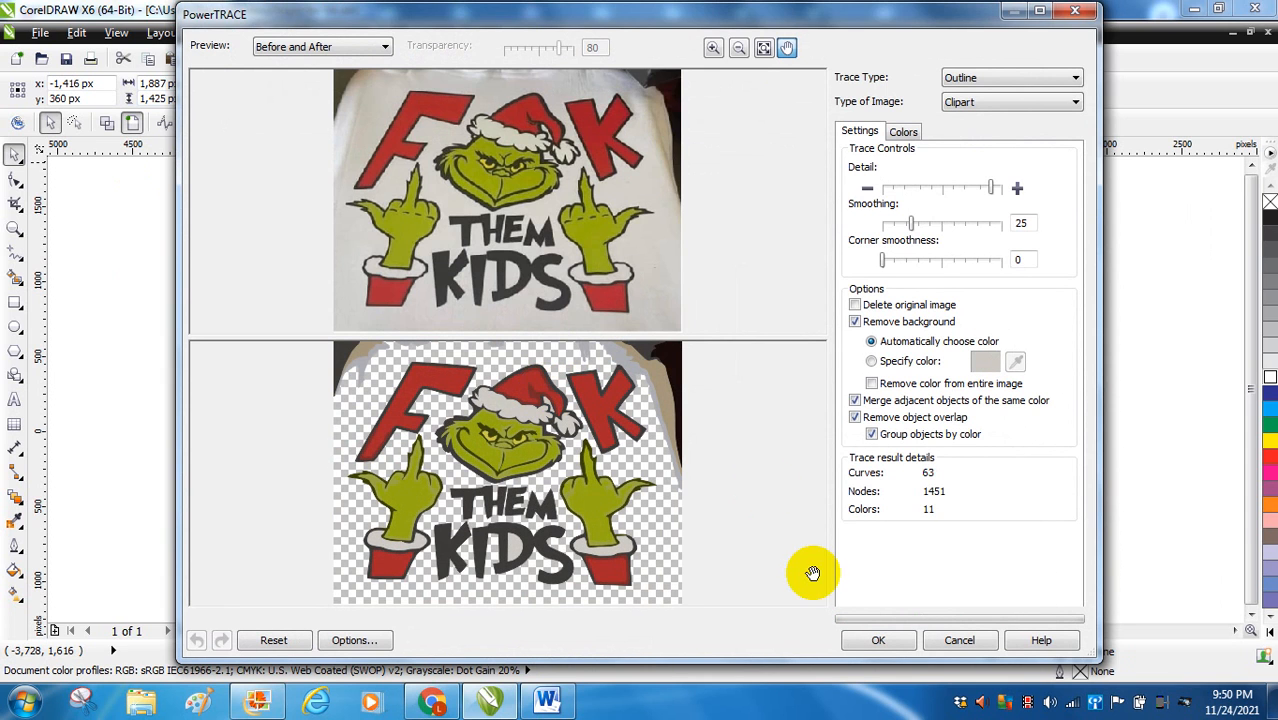
{"action": "left_click", "coordinate": [901, 638]}
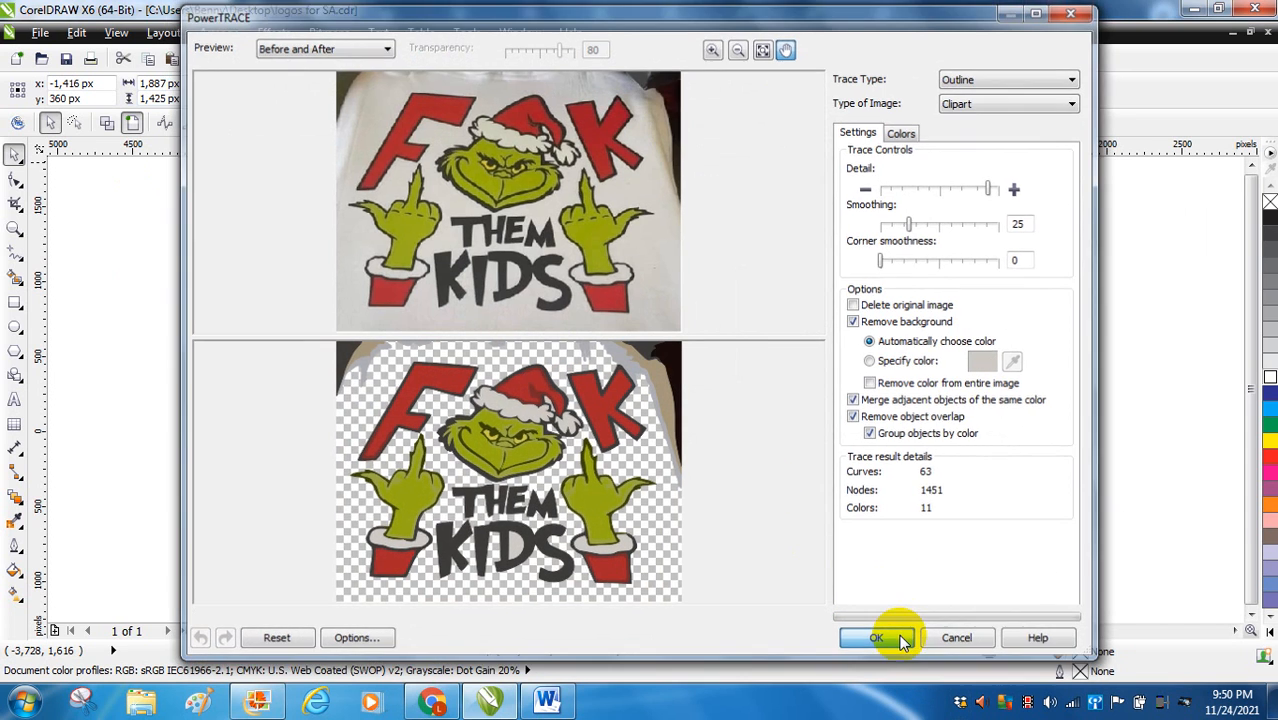
Pull the traced artwork and the original bitmap apart, placing the trace to the left and the photo to the right.
{"action": "left_click_drag", "start_coordinate": [593, 333], "coordinate": [315, 340]}
{"action": "left_click", "coordinate": [588, 333]}
{"action": "left_click_drag", "start_coordinate": [590, 333], "coordinate": [688, 329]}
{"action": "left_click", "coordinate": [505, 310]}
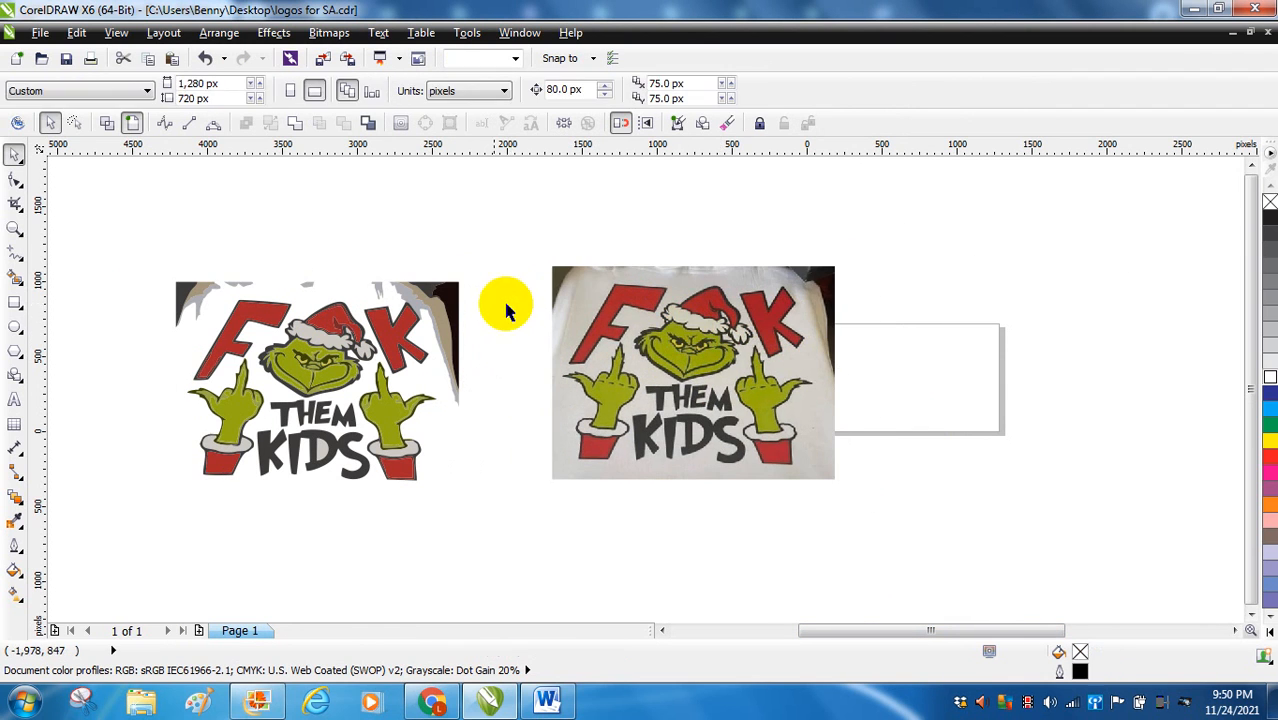
Zoom to 200% on the leftover background shapes around the letter K of the traced artwork.
{"action": "left_click", "coordinate": [516, 58]}
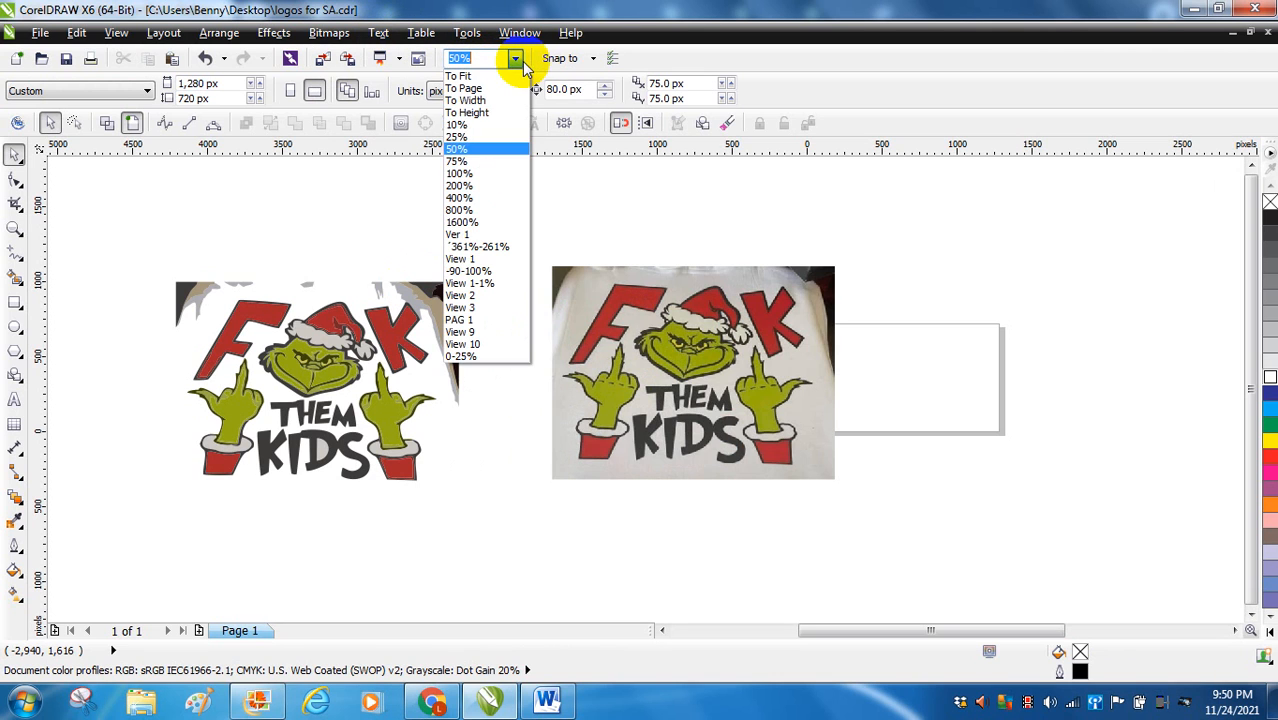
{"action": "left_click", "coordinate": [470, 186]}
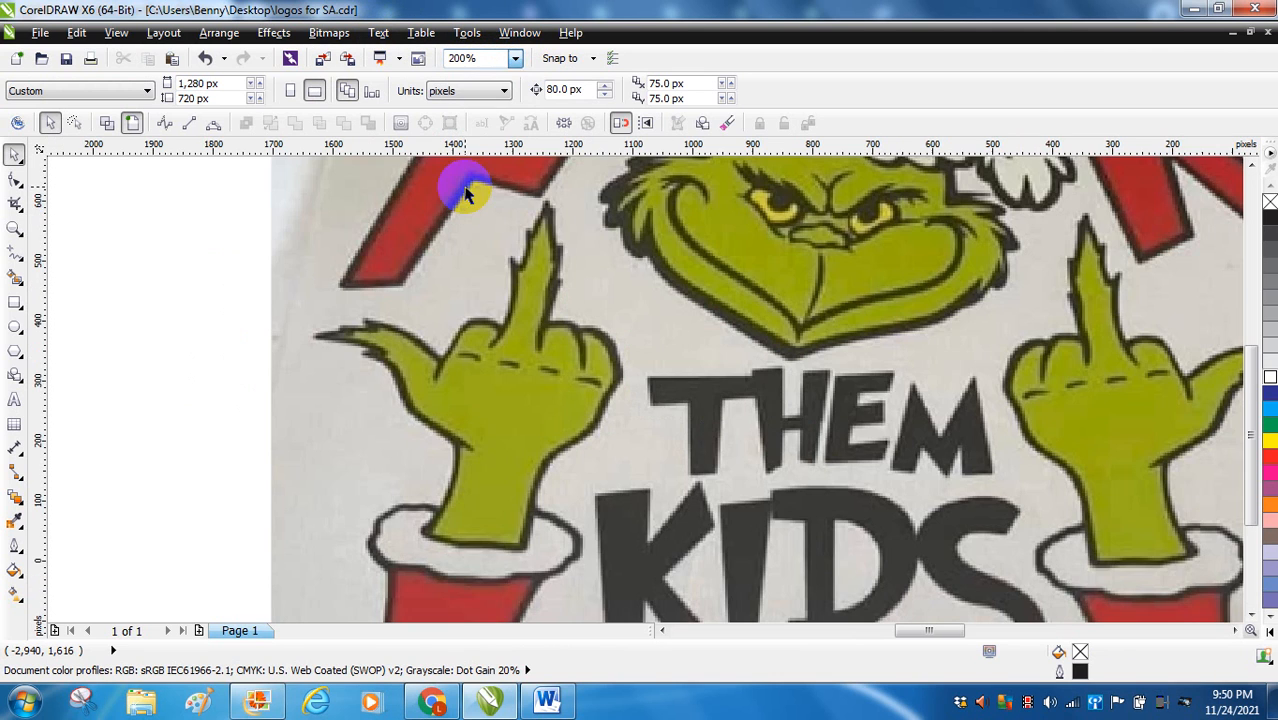
{"action": "left_click", "coordinate": [776, 630]}
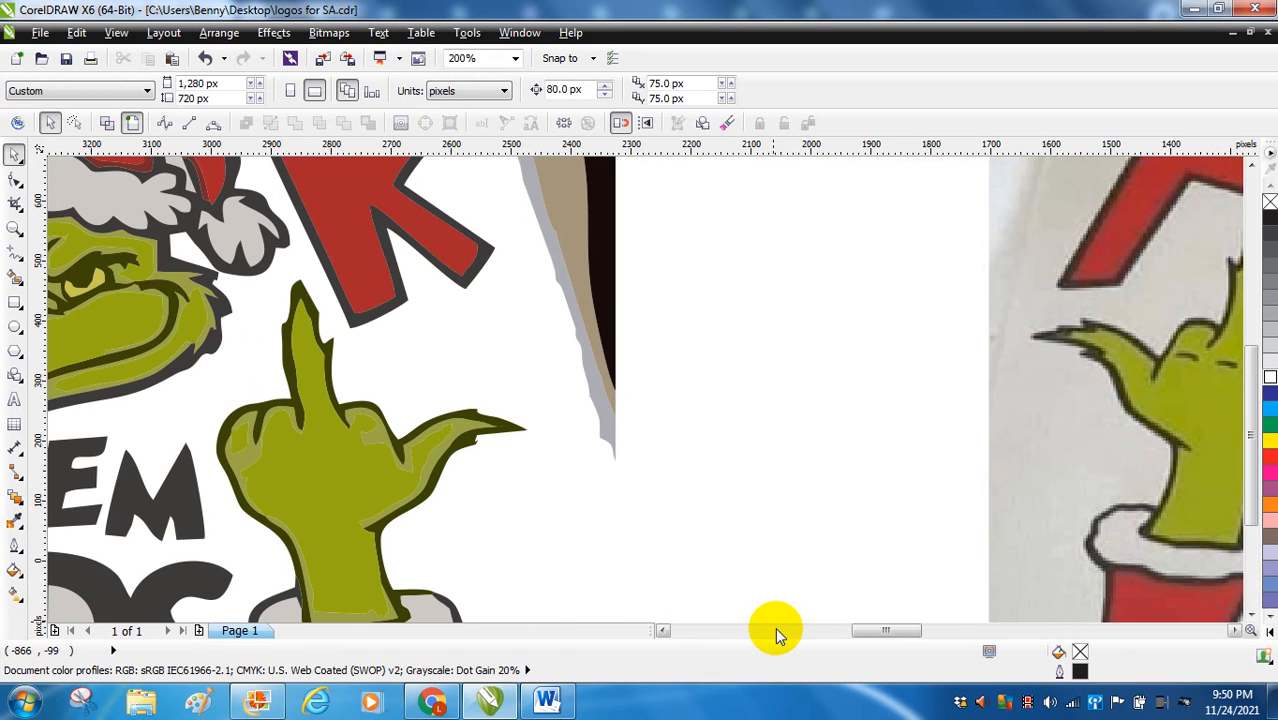
{"action": "left_click", "coordinate": [1250, 262]}
{"action": "left_click", "coordinate": [520, 340]}
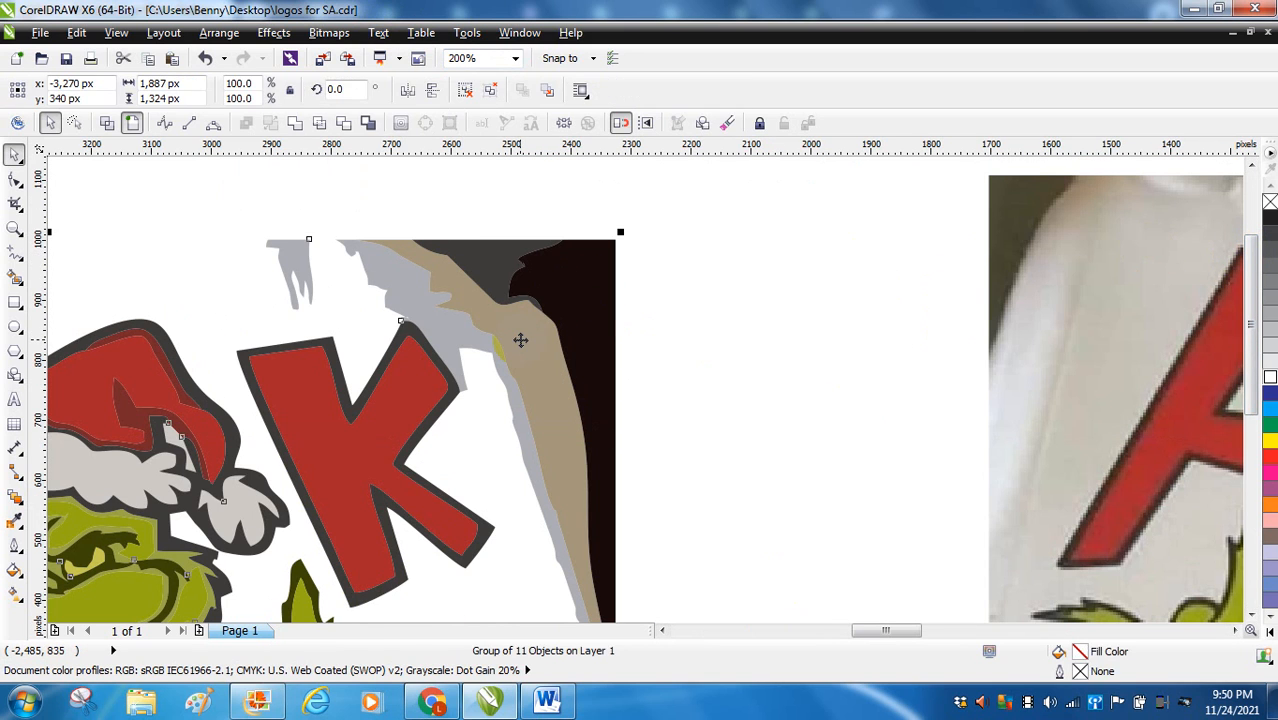
{"action": "key", "text": "Delete"}
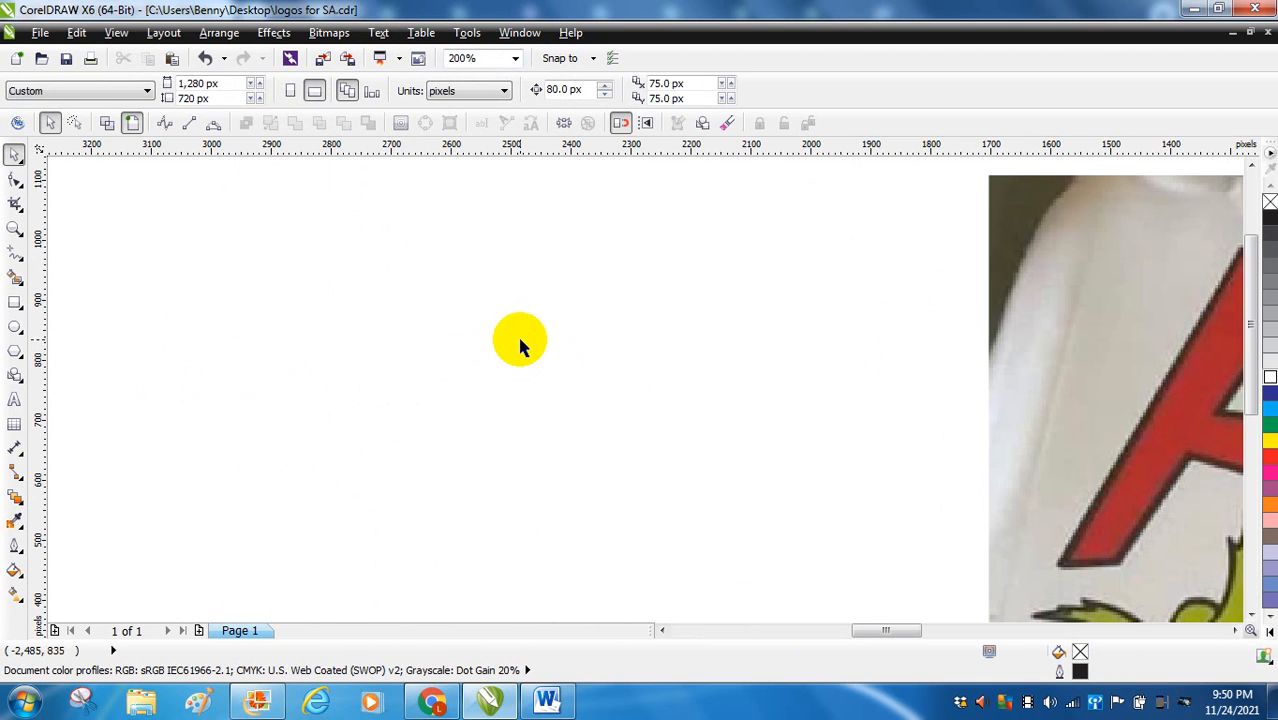
{"action": "key", "text": "ctrl+z"}
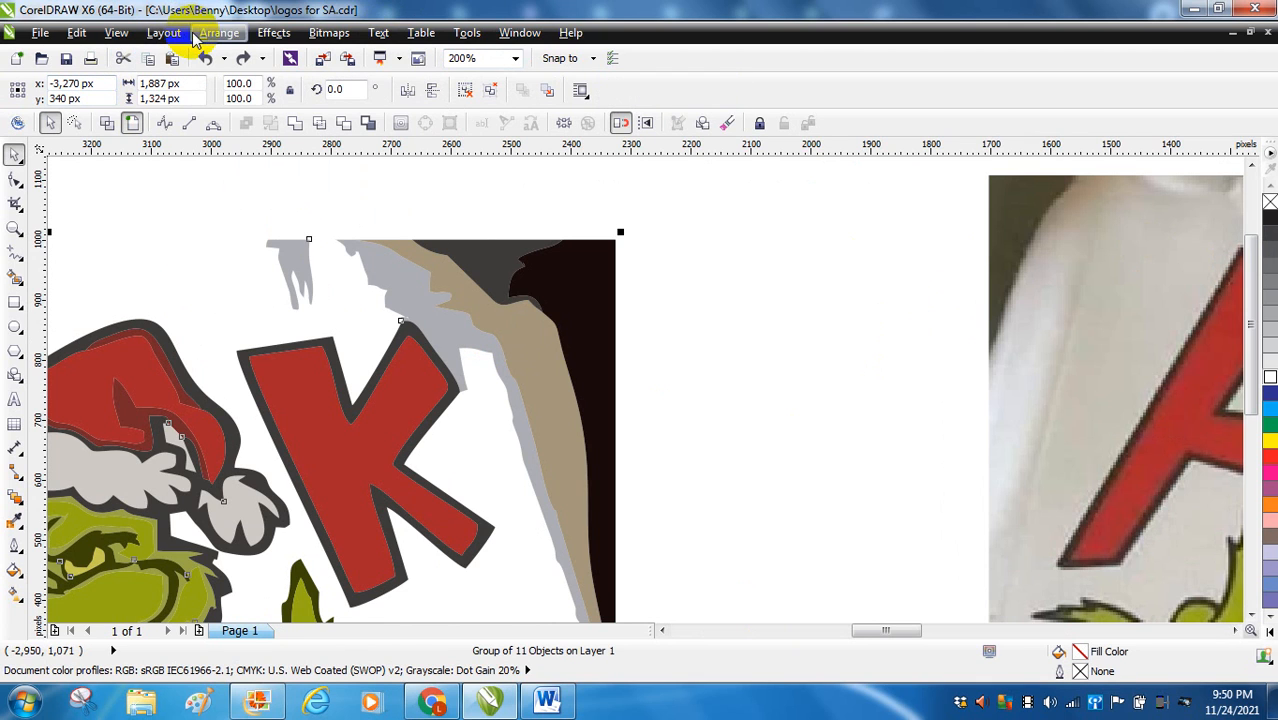
Ungroup all objects of the traced artwork and delete the gray, tan, charcoal and black background shapes around the letter K.
{"action": "left_click", "coordinate": [220, 34]}
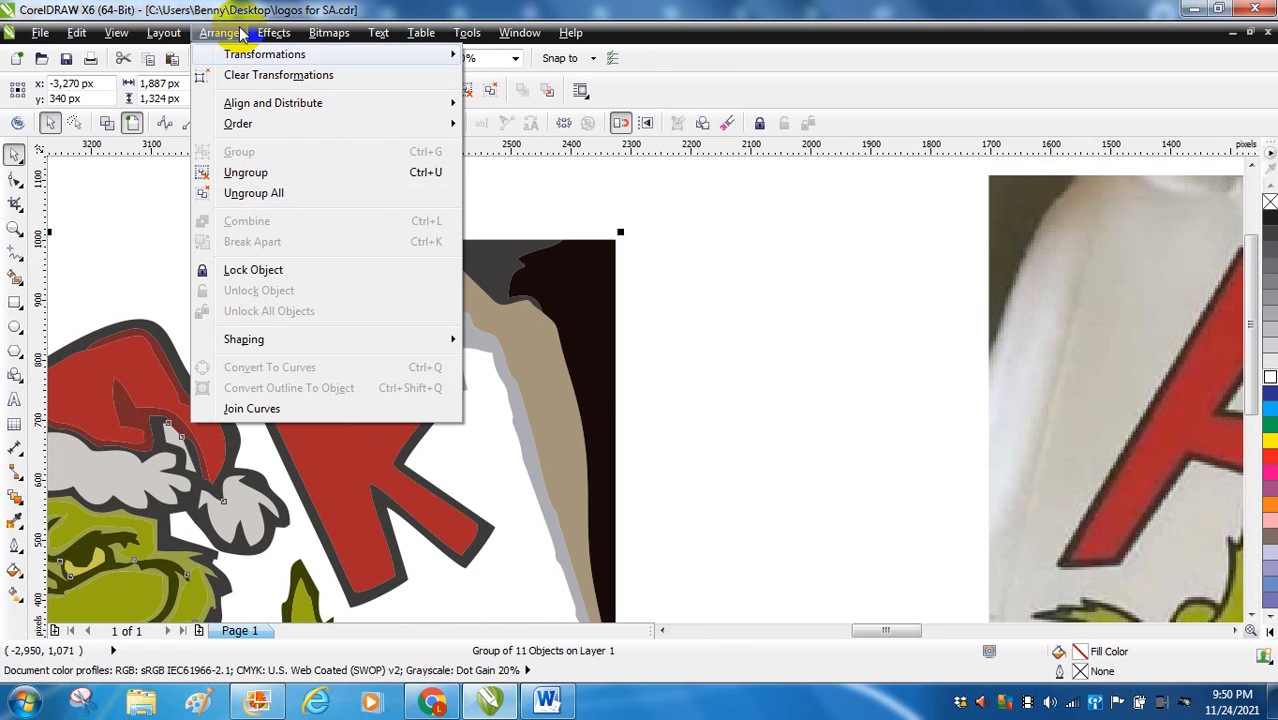
{"action": "left_click", "coordinate": [270, 194]}
{"action": "left_click", "coordinate": [271, 246]}
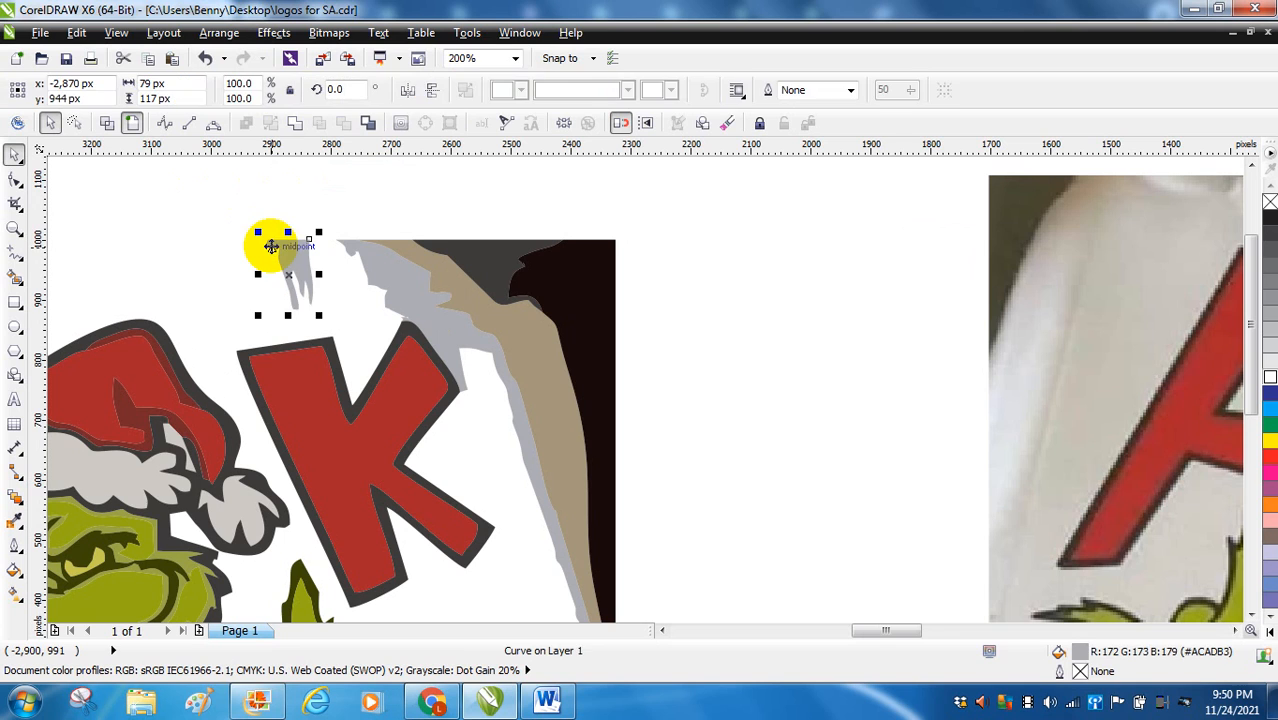
{"action": "key", "text": "Delete"}
{"action": "left_click", "coordinate": [412, 280]}
{"action": "key", "text": "Delete"}
{"action": "left_click", "coordinate": [458, 286]}
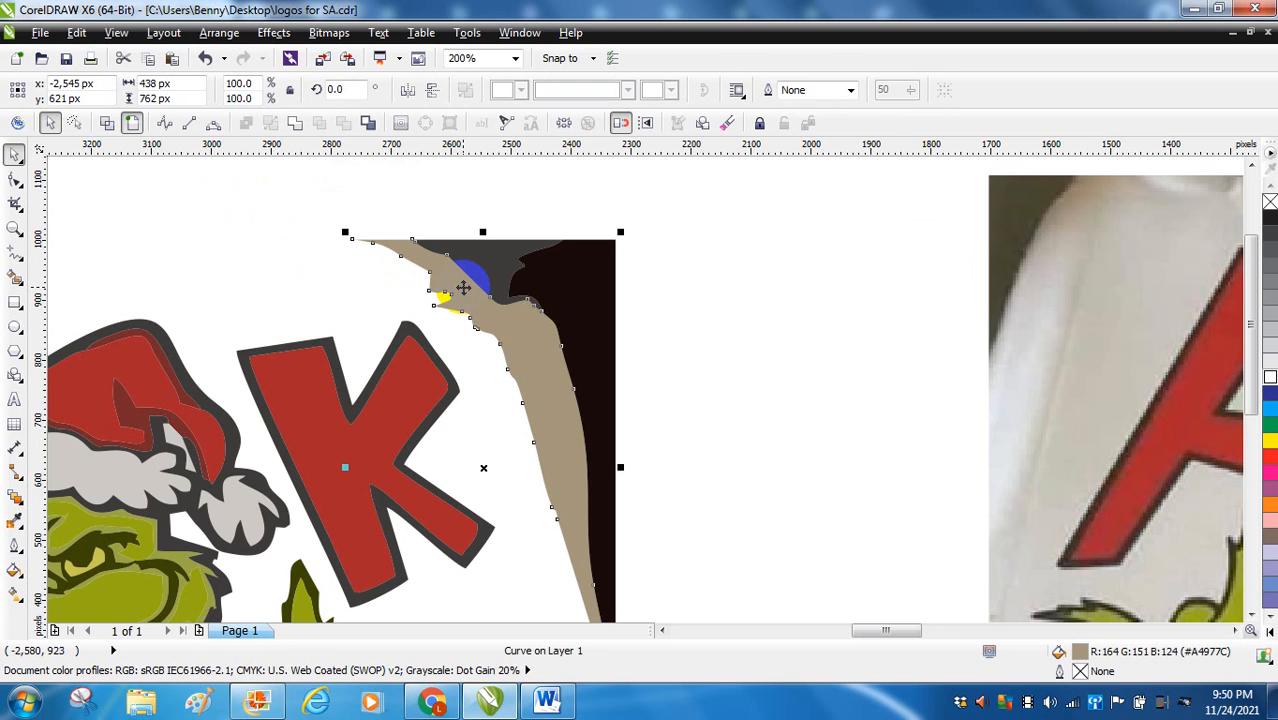
{"action": "key", "text": "Delete"}
{"action": "left_click", "coordinate": [488, 289]}
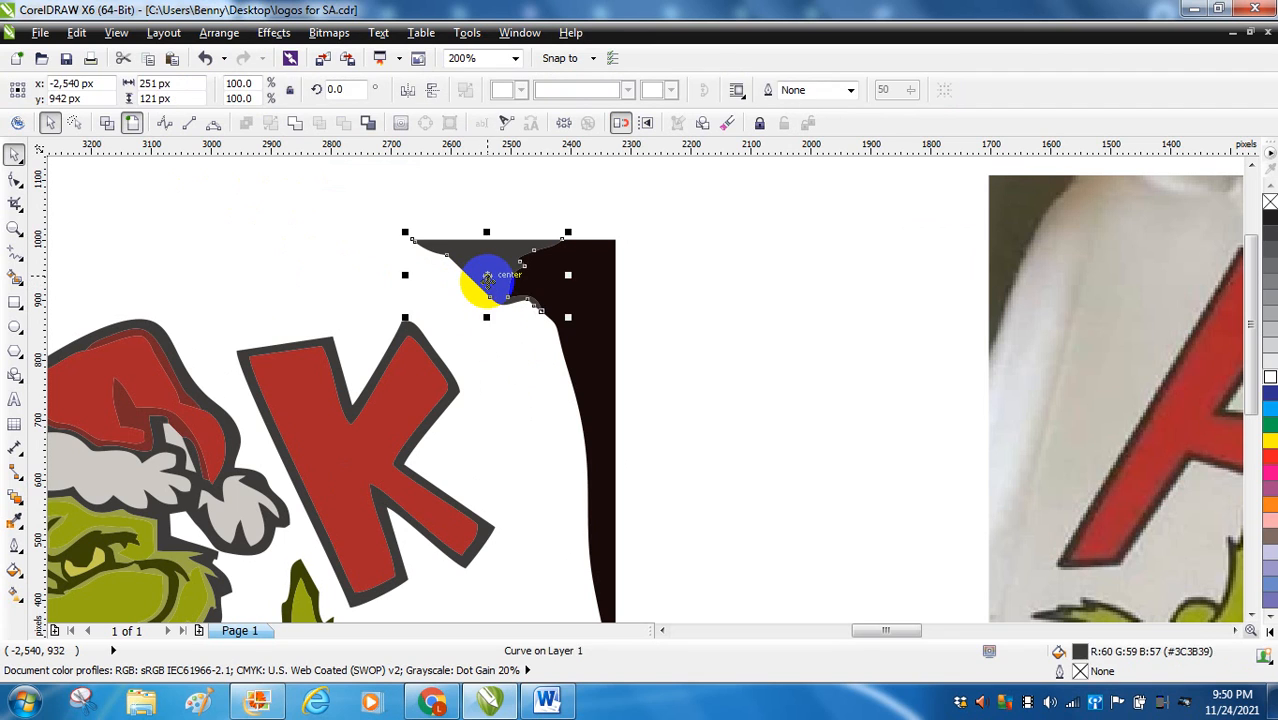
{"action": "key", "text": "Delete"}
{"action": "left_click", "coordinate": [546, 289]}
{"action": "key", "text": "Delete"}
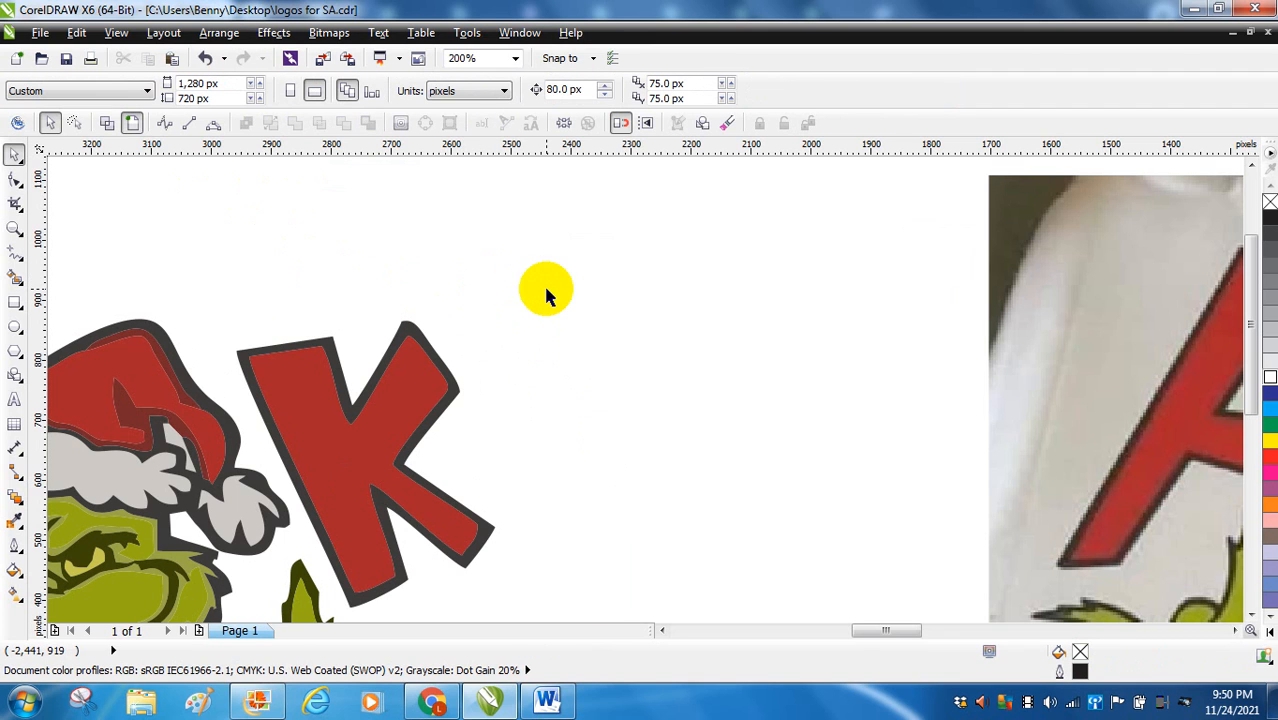
Delete the remaining gray, tan and charcoal background shapes above the Santa hat and around the letter F.
{"action": "left_click", "coordinate": [838, 630]}
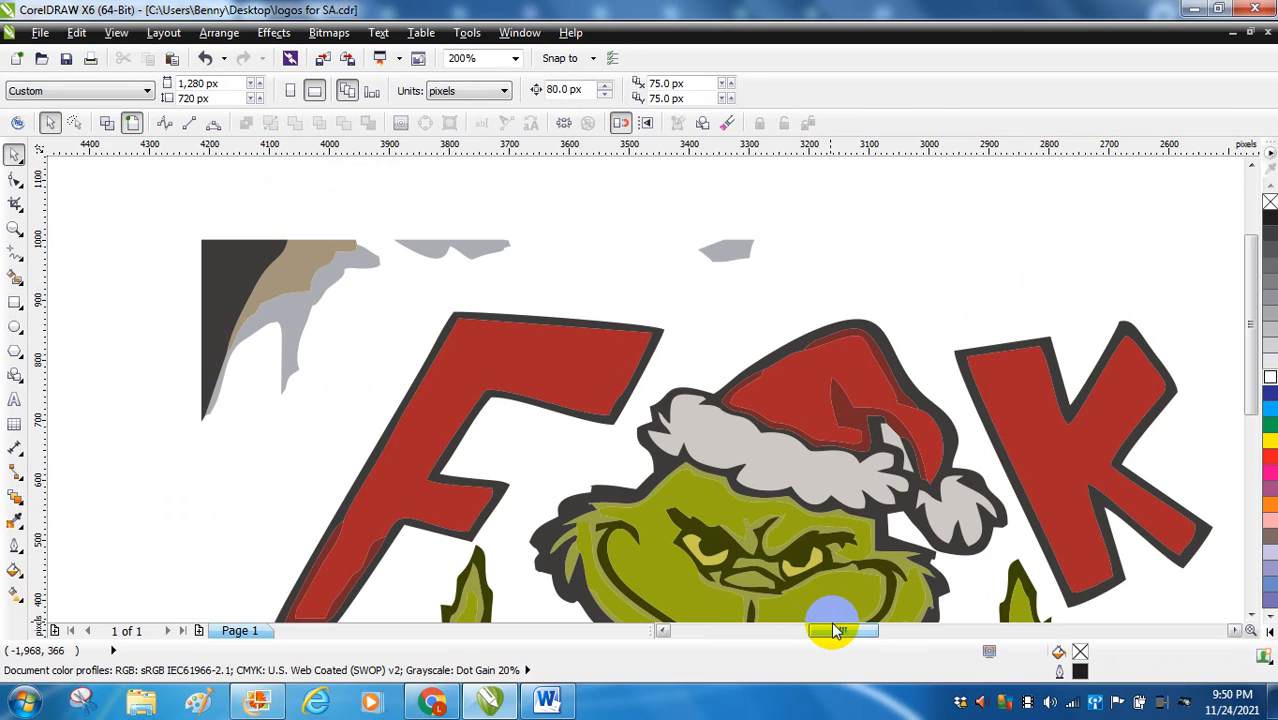
{"action": "left_click", "coordinate": [727, 251]}
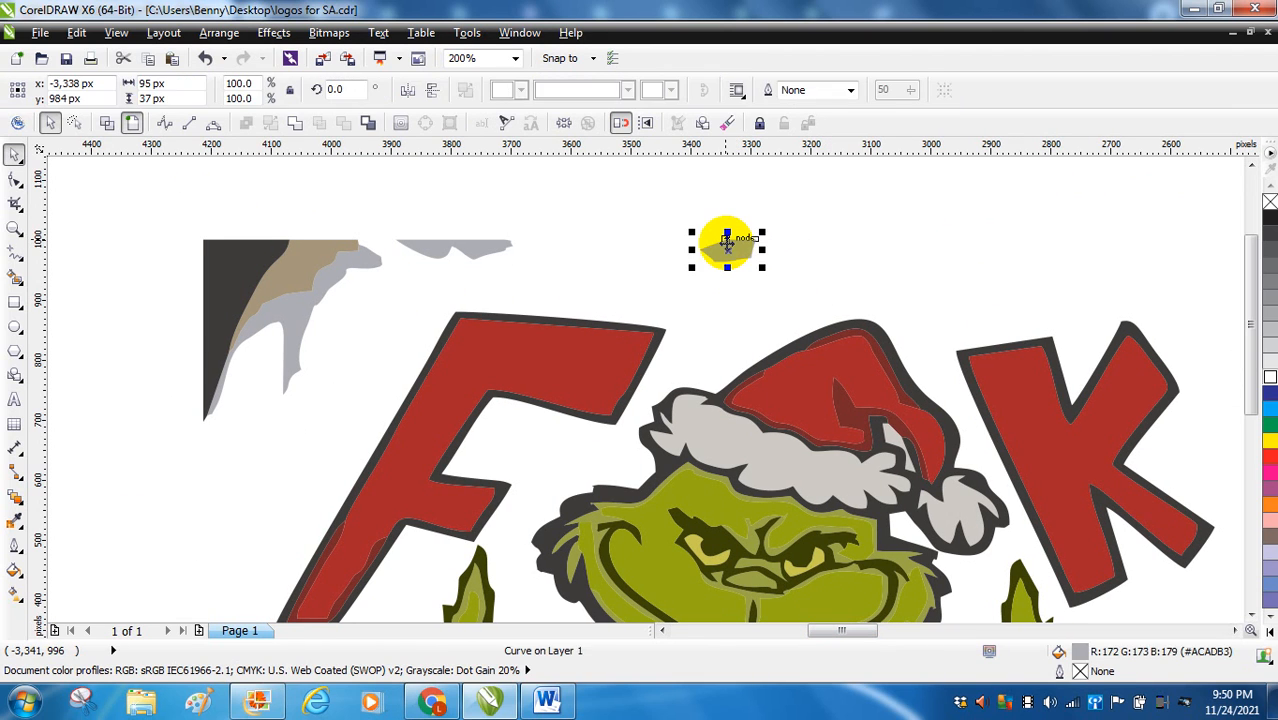
{"action": "key", "text": "Delete"}
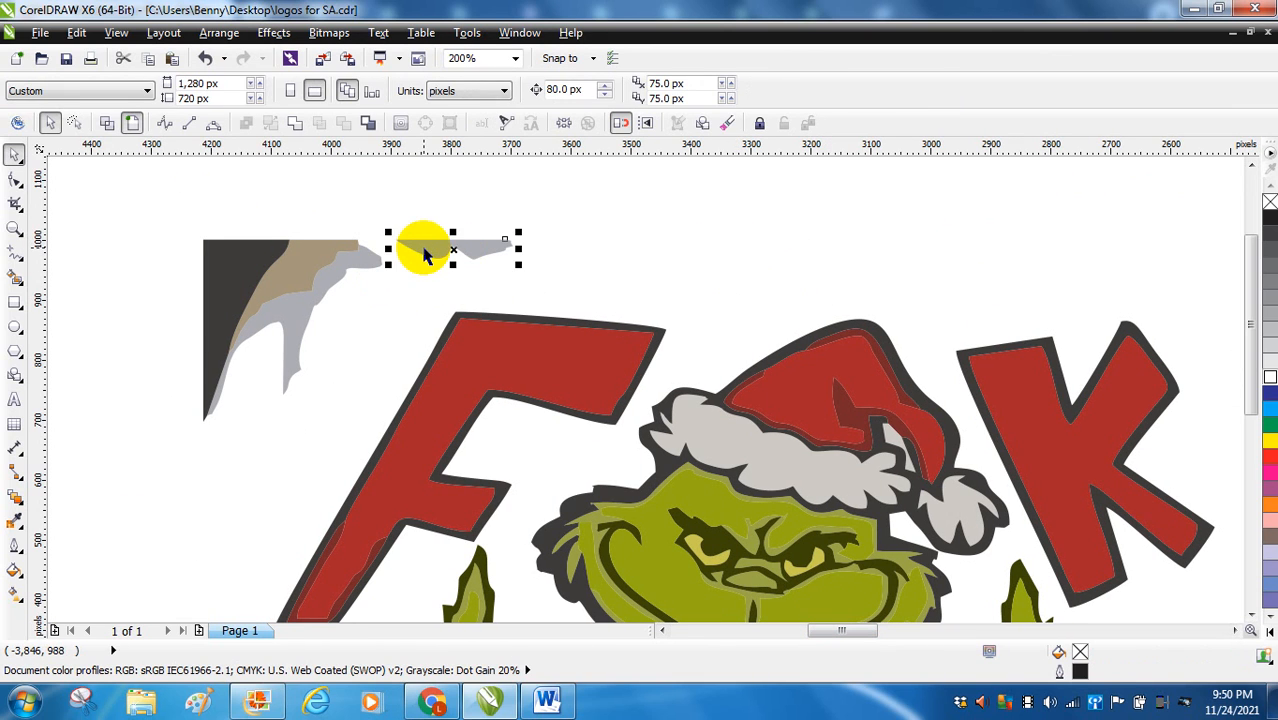
{"action": "left_click", "coordinate": [424, 249]}
{"action": "left_click_drag", "start_coordinate": [424, 249], "coordinate": [365, 264]}
{"action": "key", "text": "Delete"}
{"action": "left_click", "coordinate": [314, 251]}
{"action": "key", "text": "Delete"}
{"action": "left_click", "coordinate": [249, 252]}
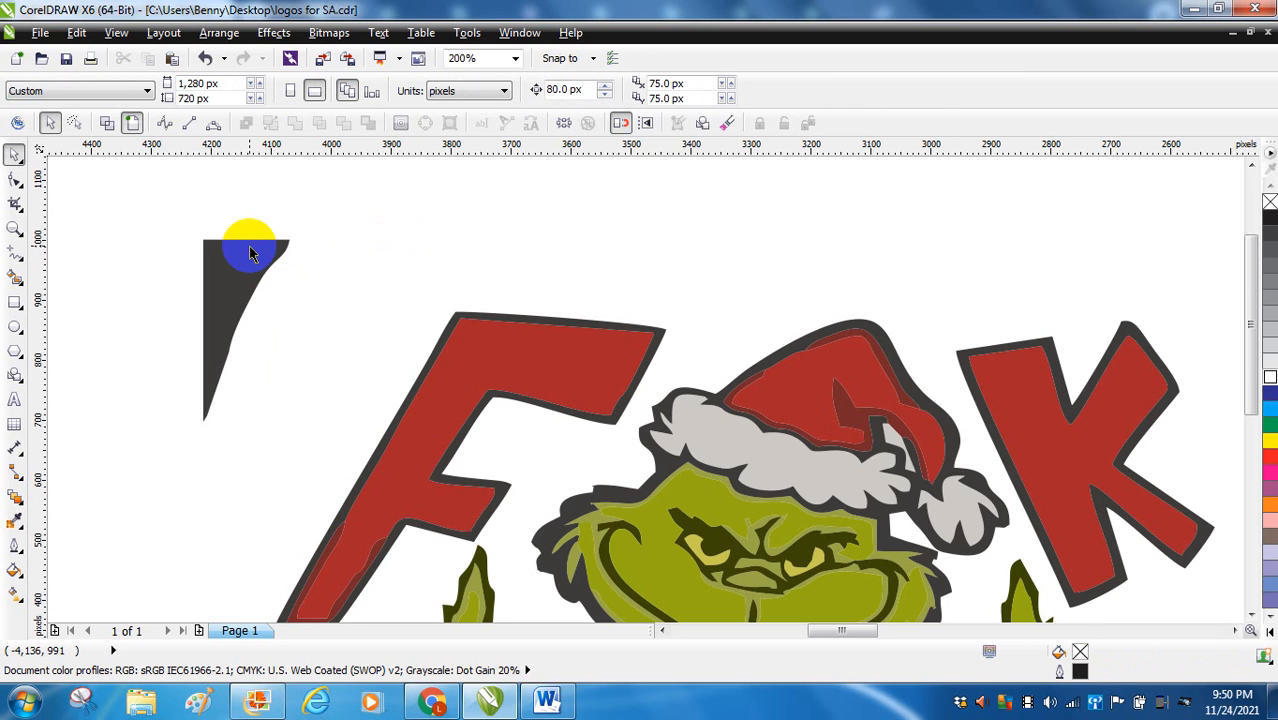
{"action": "left_click", "coordinate": [246, 265]}
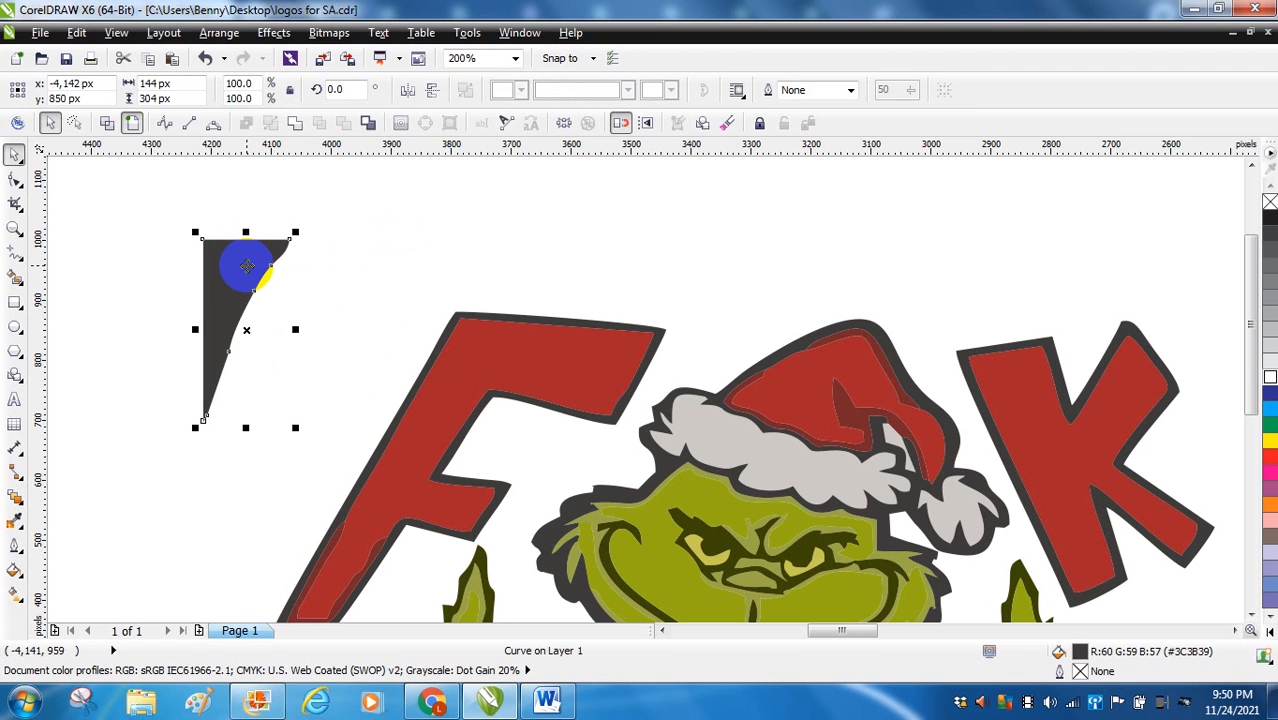
{"action": "key", "text": "Delete"}
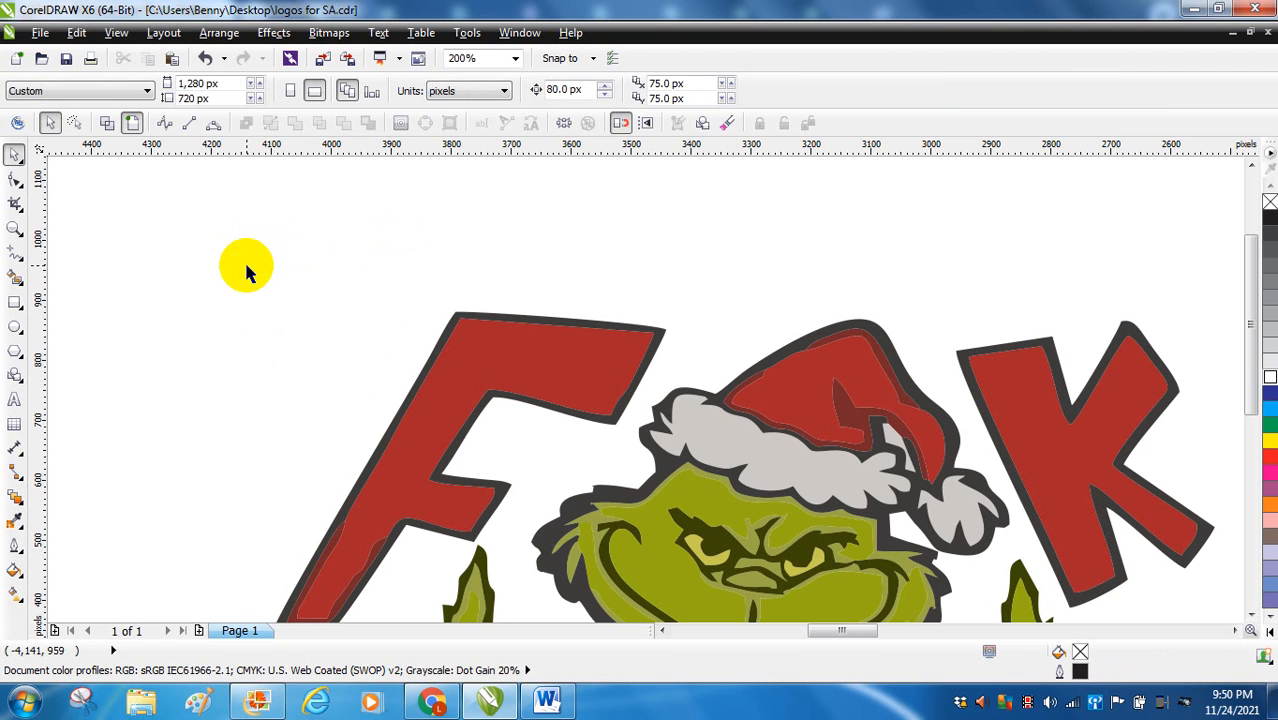
Examine the lower half of the traced artwork for leftover background shapes, and set the zoom to 100%.
{"action": "left_click", "coordinate": [1249, 428]}
{"action": "left_click_drag", "start_coordinate": [1249, 428], "coordinate": [1244, 536]}
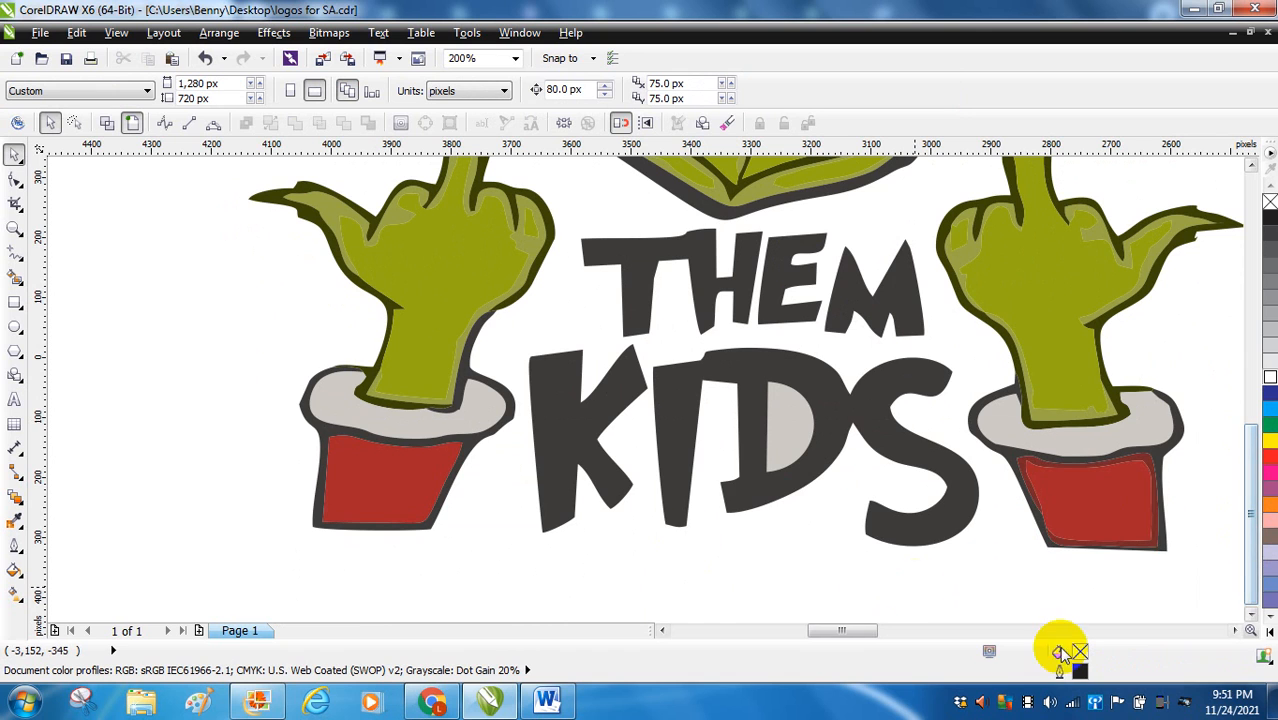
{"action": "mouse_move", "coordinate": [869, 641]}
{"action": "left_mouse_down"}
{"action": "mouse_move", "coordinate": [851, 633]}
{"action": "mouse_move", "coordinate": [913, 639]}
{"action": "mouse_move", "coordinate": [754, 632]}
{"action": "mouse_move", "coordinate": [837, 638]}
{"action": "left_mouse_up"}
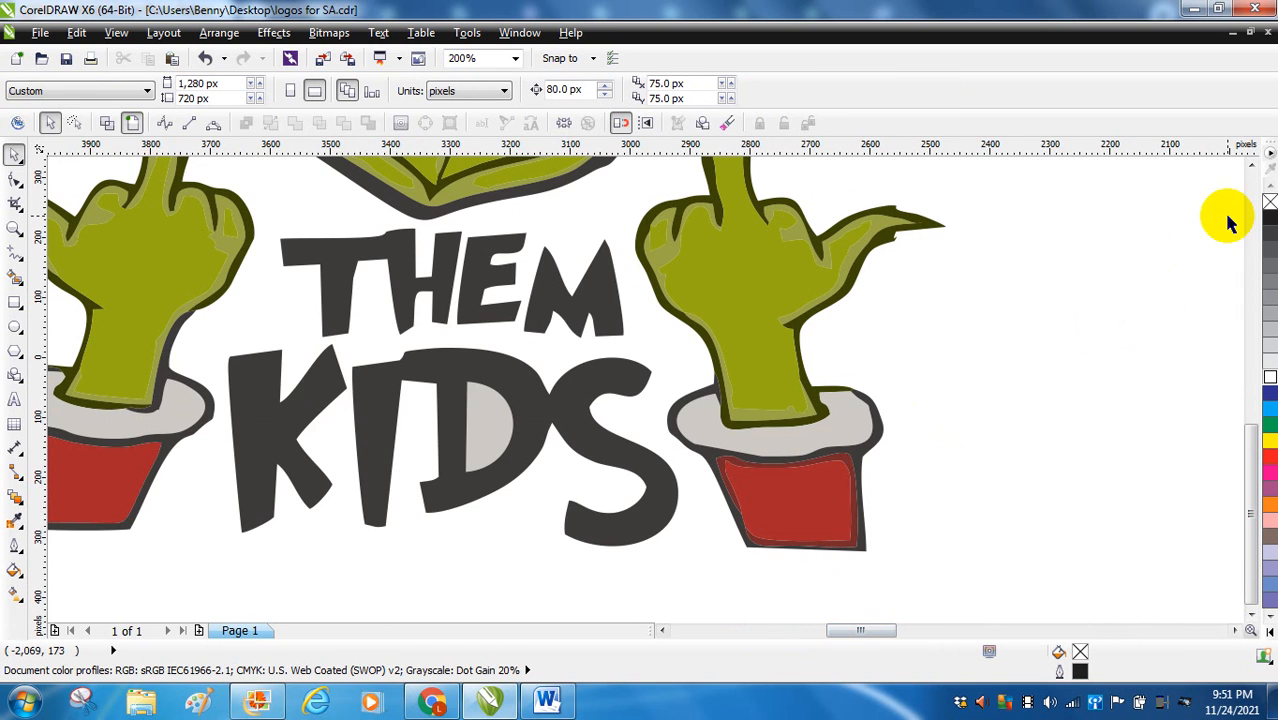
{"action": "left_click", "coordinate": [517, 60]}
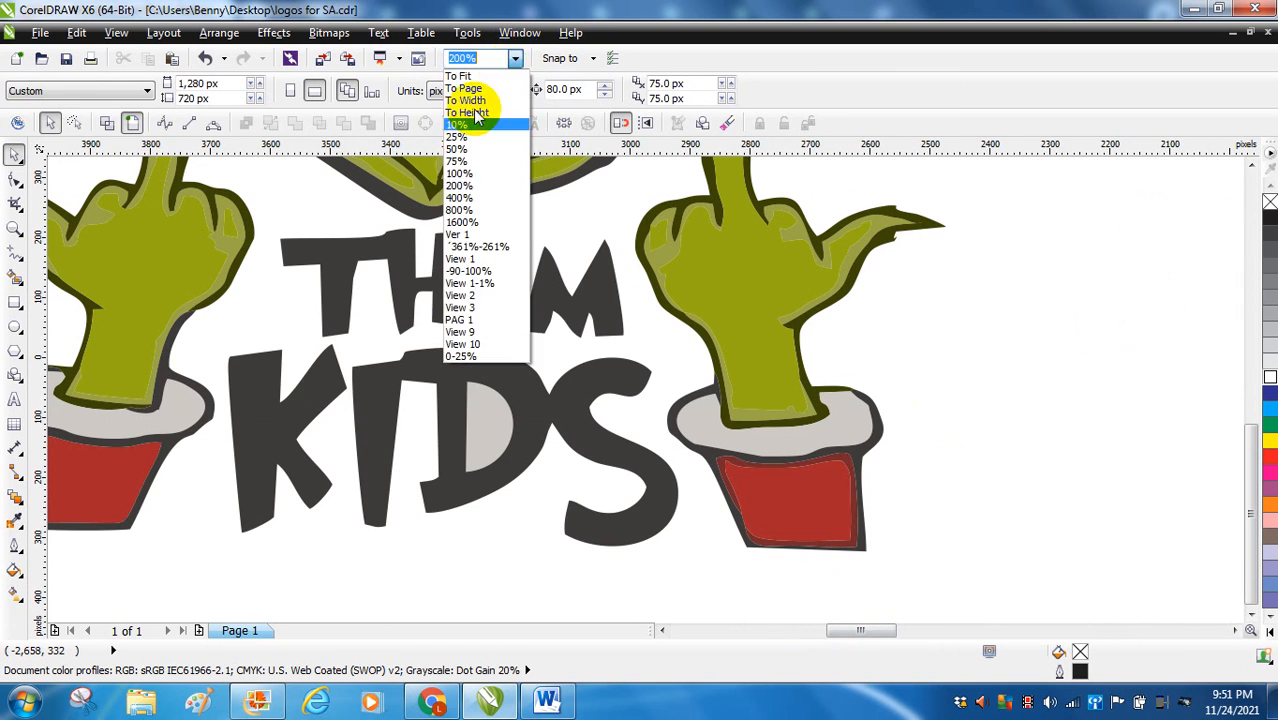
{"action": "left_click", "coordinate": [462, 174]}
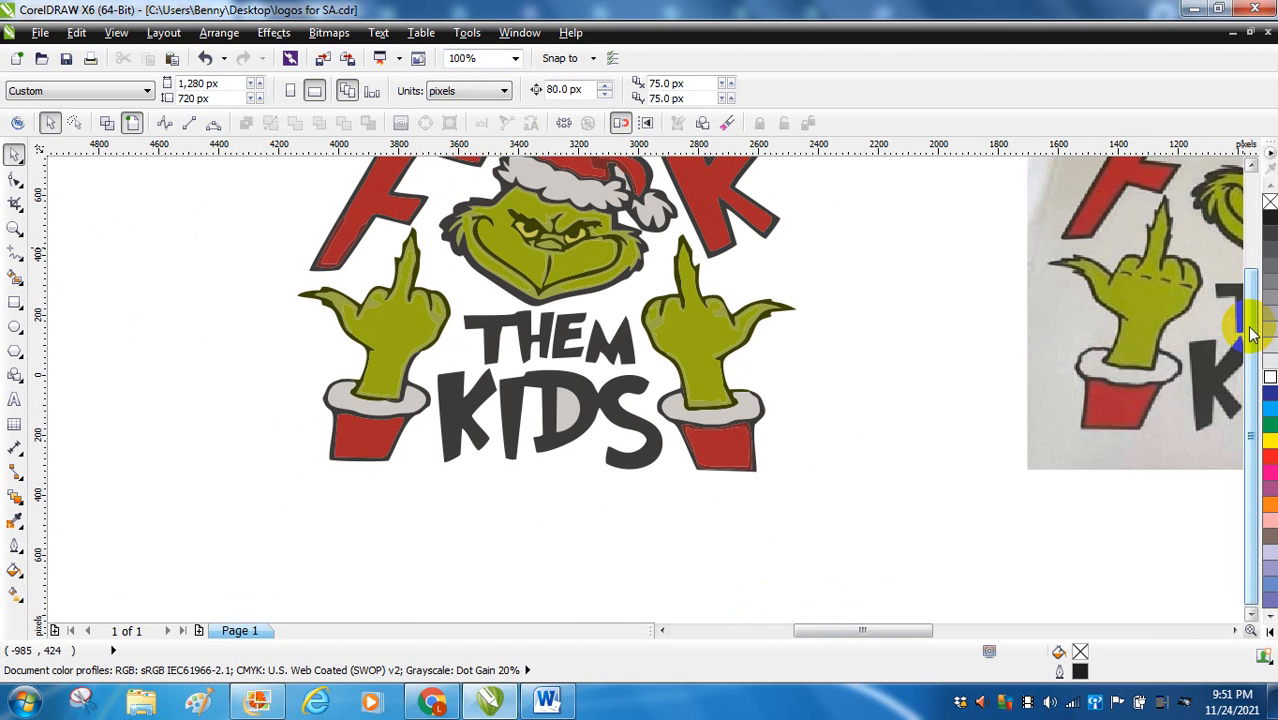
{"action": "scroll", "coordinate": [1251, 325], "scroll_direction": "up", "scroll_amount": 2}
{"action": "mouse_move", "coordinate": [1250, 323]}
{"action": "left_mouse_down"}
{"action": "mouse_move", "coordinate": [1248, 268]}
{"action": "mouse_move", "coordinate": [1249, 309]}
{"action": "left_mouse_up"}
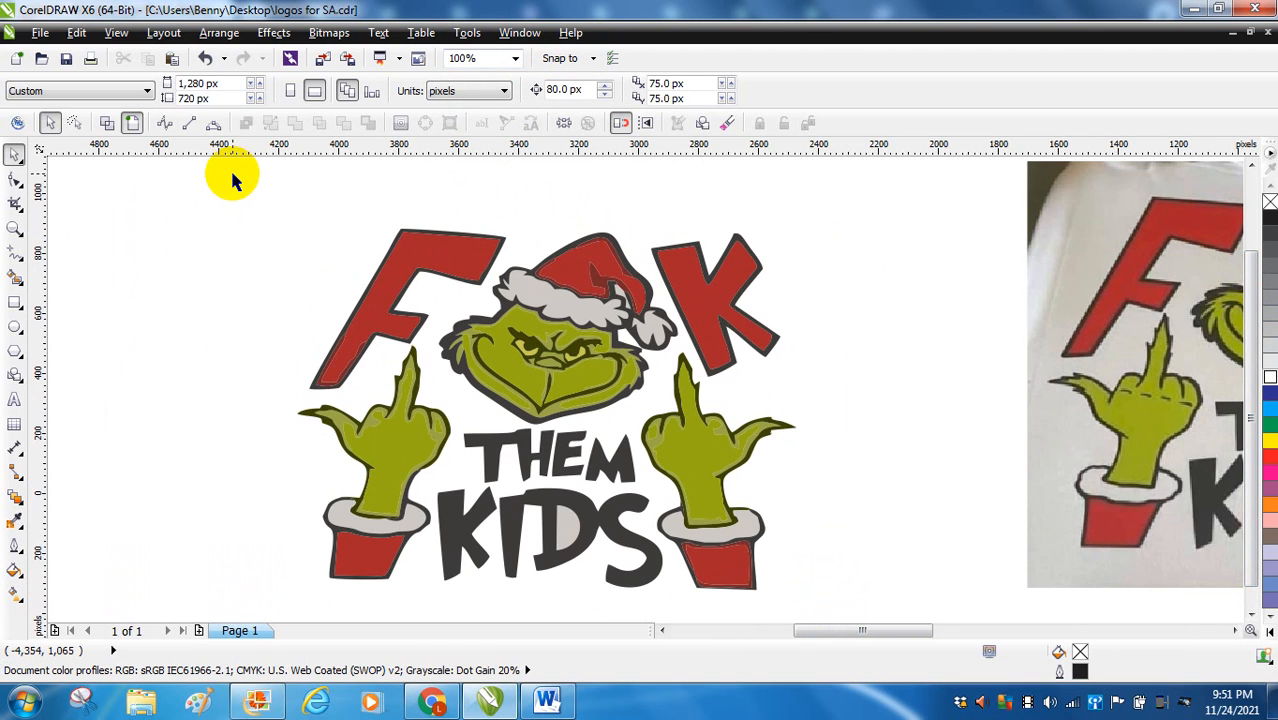
Move the whole traced artwork closer to the photo, create a boundary outline around it, and place that outline to the artwork's left.
{"action": "left_click_drag", "start_coordinate": [232, 180], "coordinate": [780, 560]}
{"action": "left_click_drag", "start_coordinate": [535, 357], "coordinate": [690, 332]}
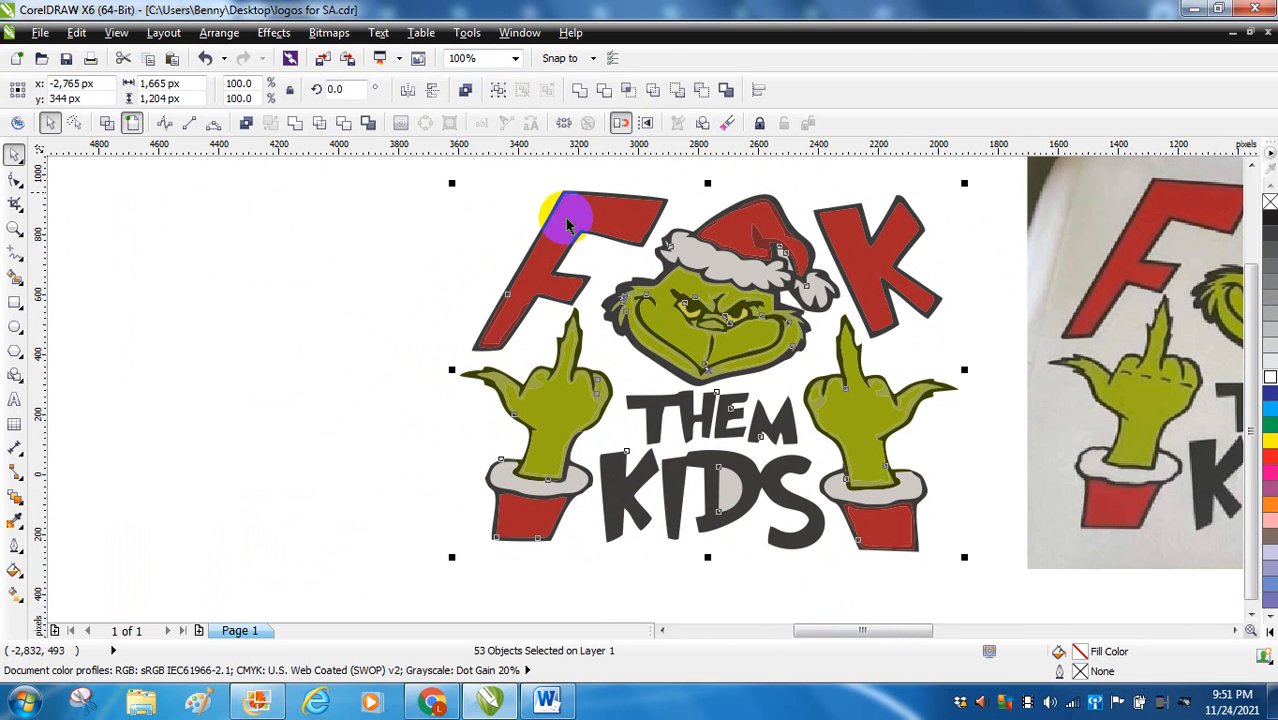
{"action": "left_click", "coordinate": [370, 128]}
{"action": "left_click", "coordinate": [716, 370]}
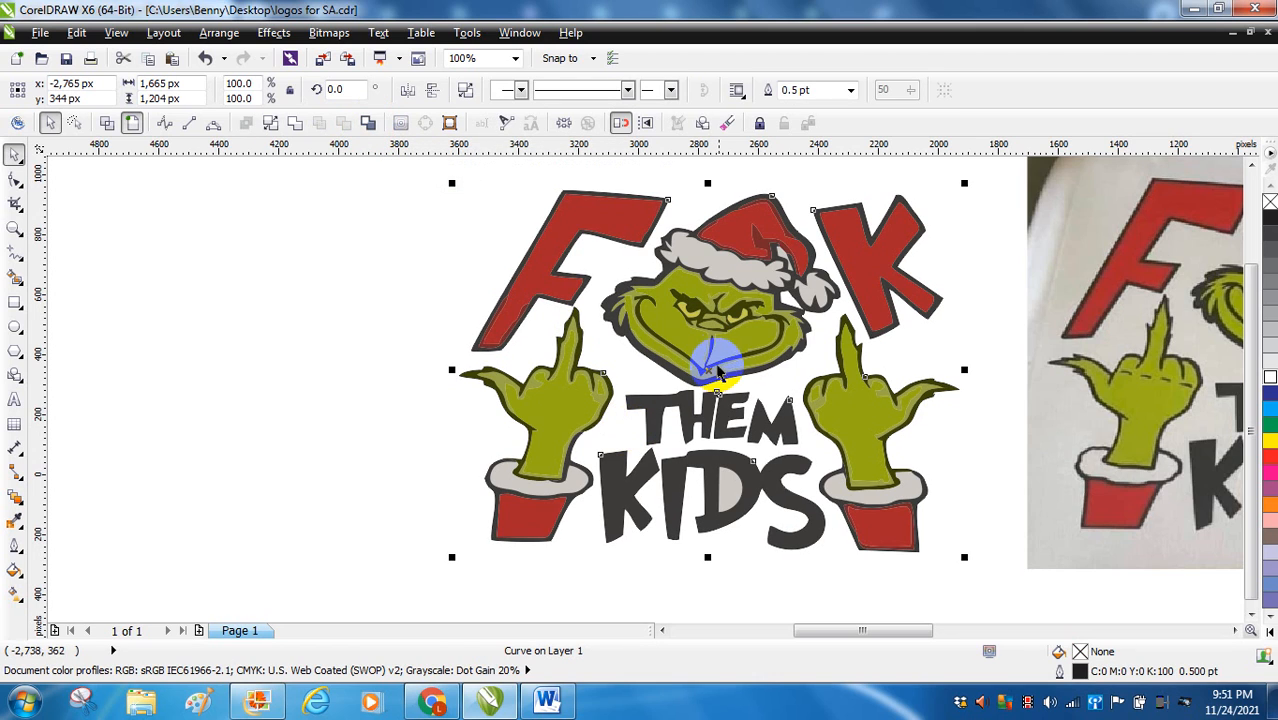
{"action": "left_click_drag", "start_coordinate": [720, 355], "coordinate": [236, 328]}
{"action": "left_click_drag", "start_coordinate": [209, 338], "coordinate": [205, 337]}
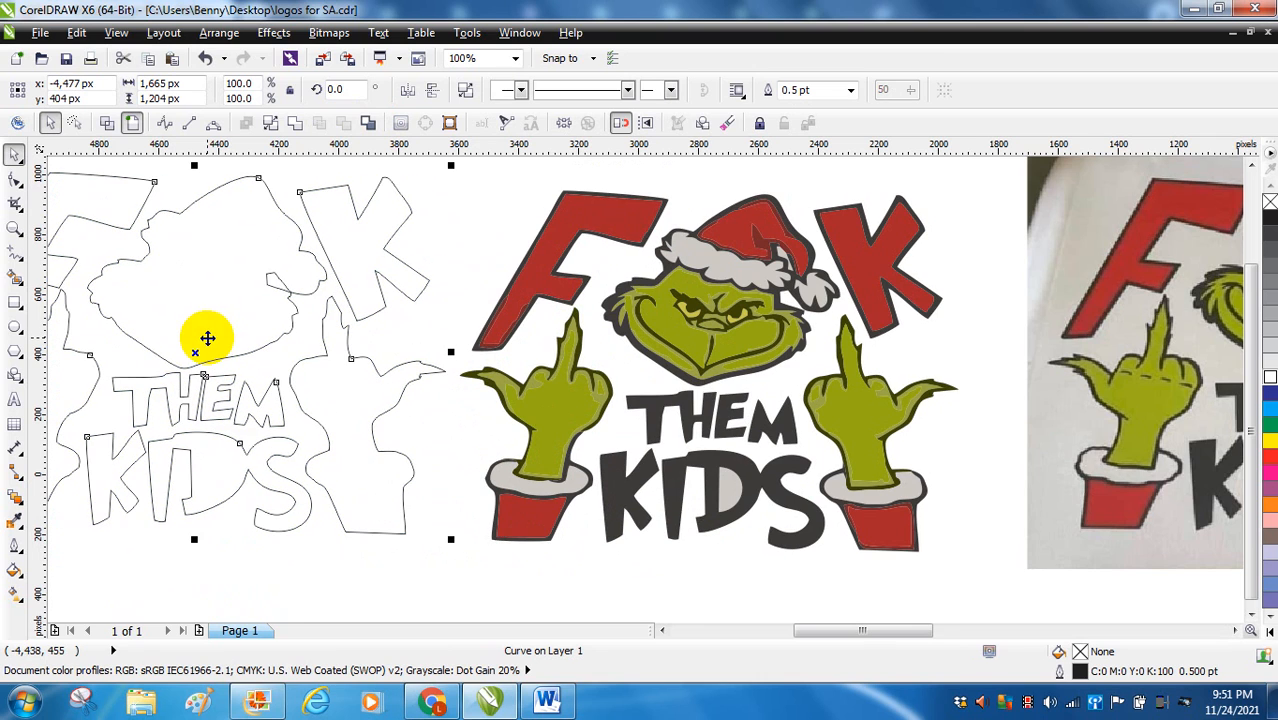
Fill the boundary shape with black and remove its outline.
{"action": "left_click", "coordinate": [1269, 226]}
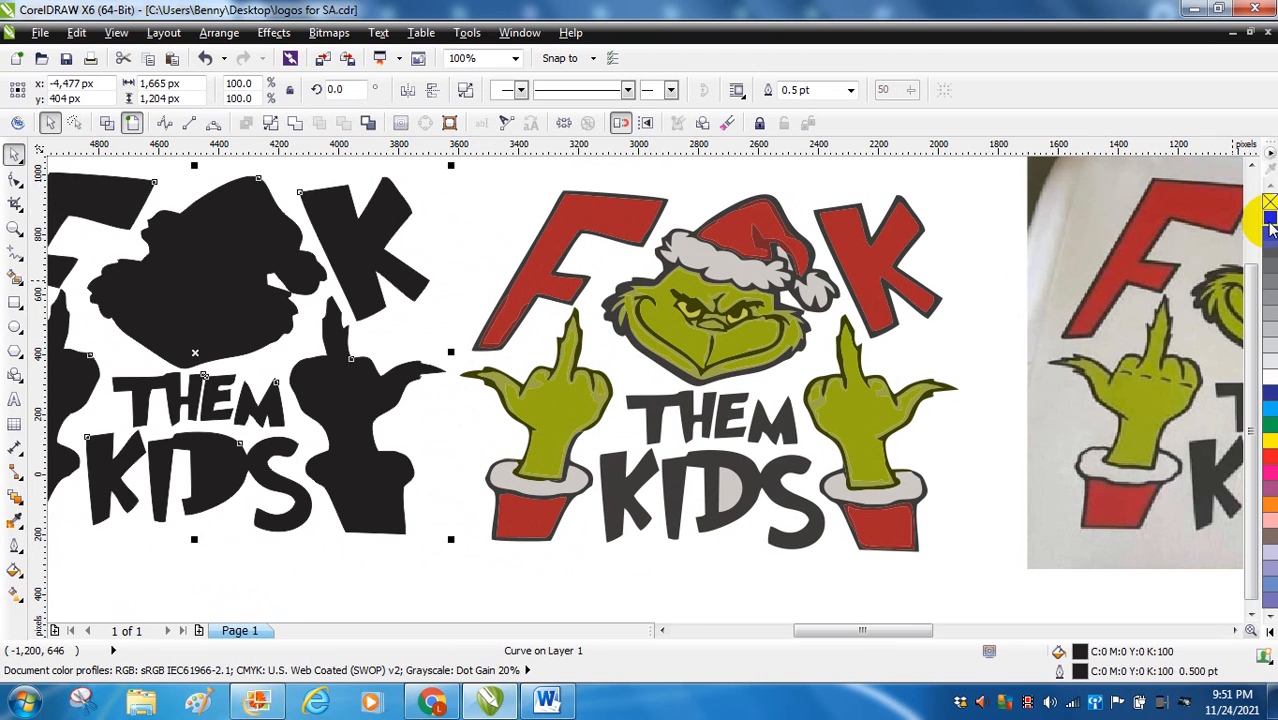
{"action": "right_click", "coordinate": [1269, 202]}
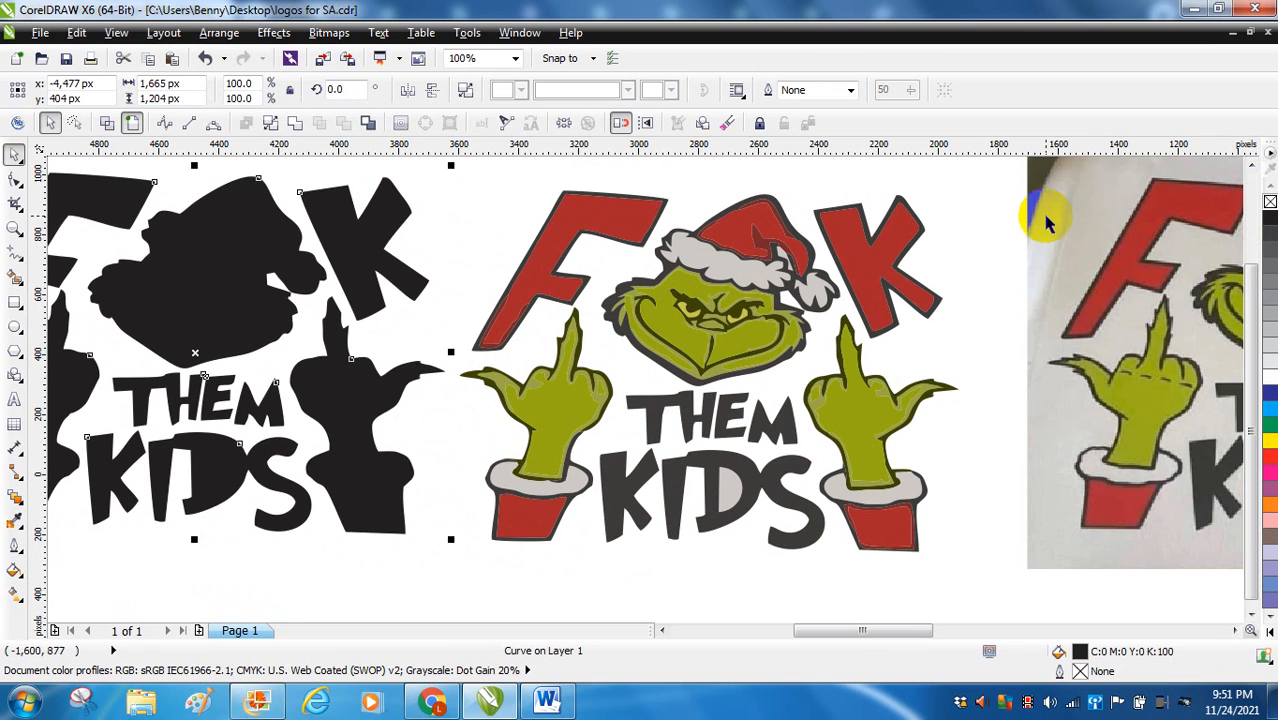
{"action": "left_click", "coordinate": [975, 245]}
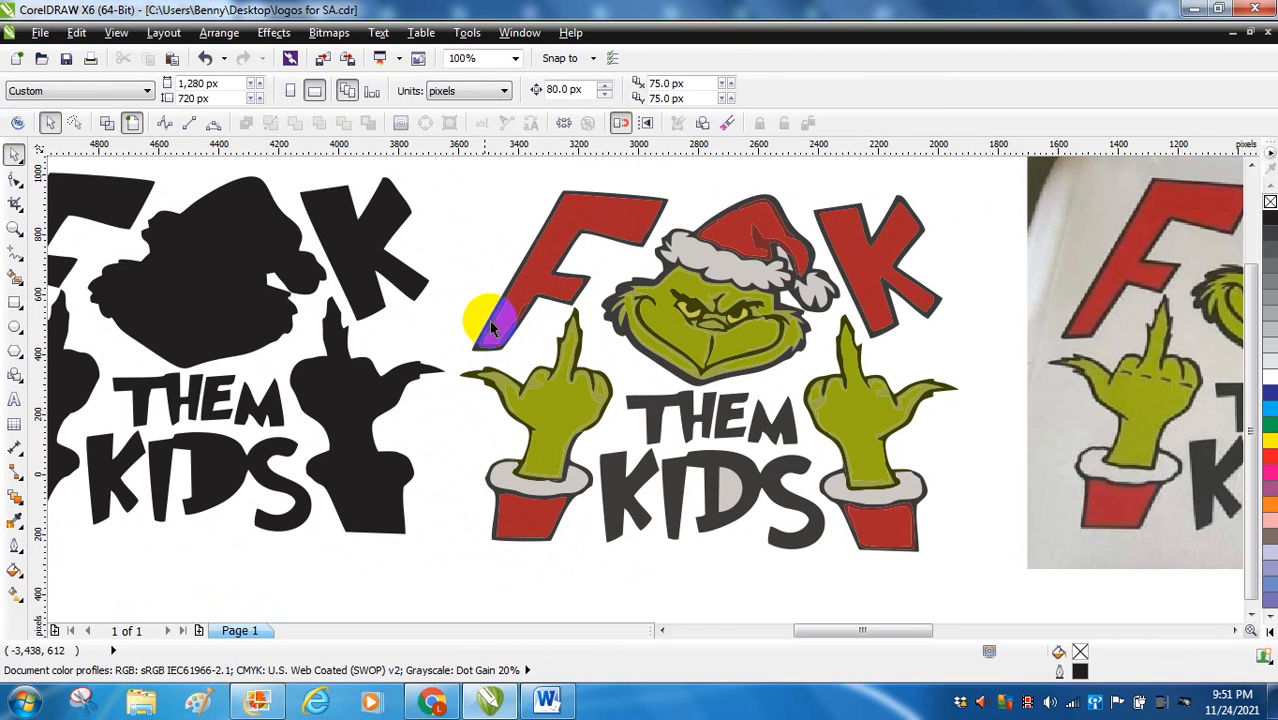
Zoom to 400% and weld the dark red shading at the foot of the letter F into its red fill.
{"action": "left_click", "coordinate": [515, 58]}
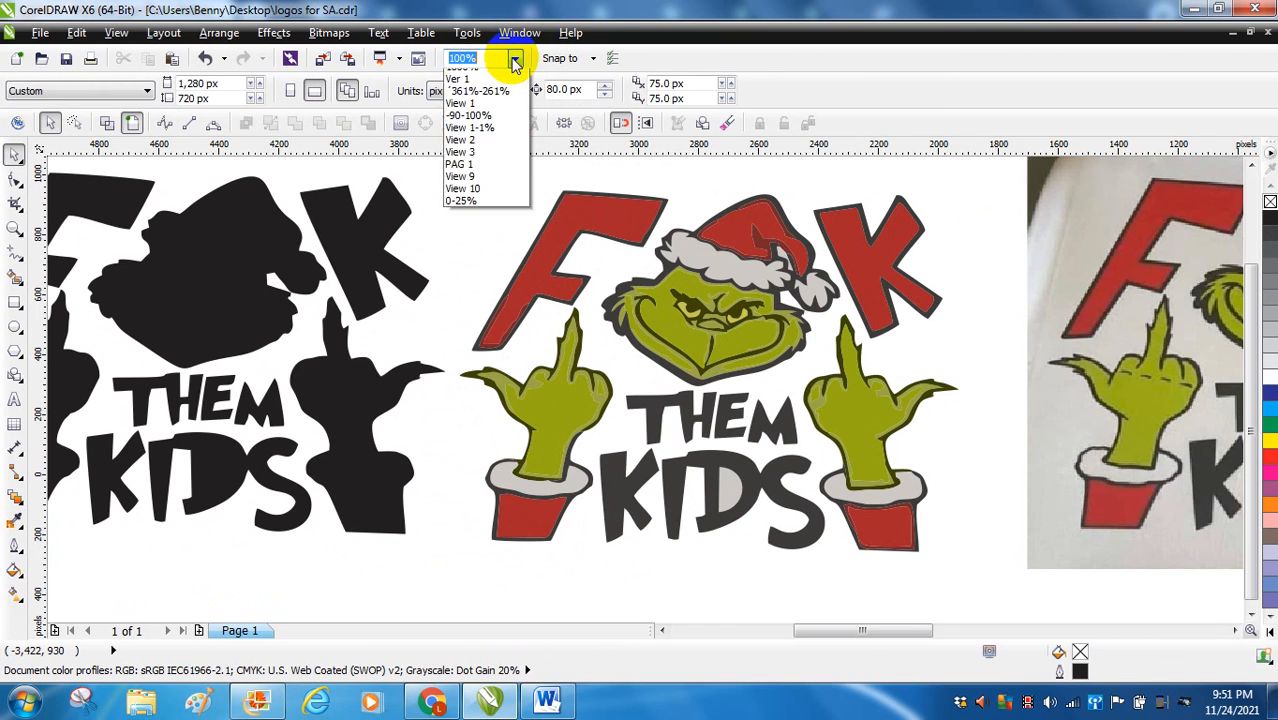
{"action": "left_click", "coordinate": [474, 188]}
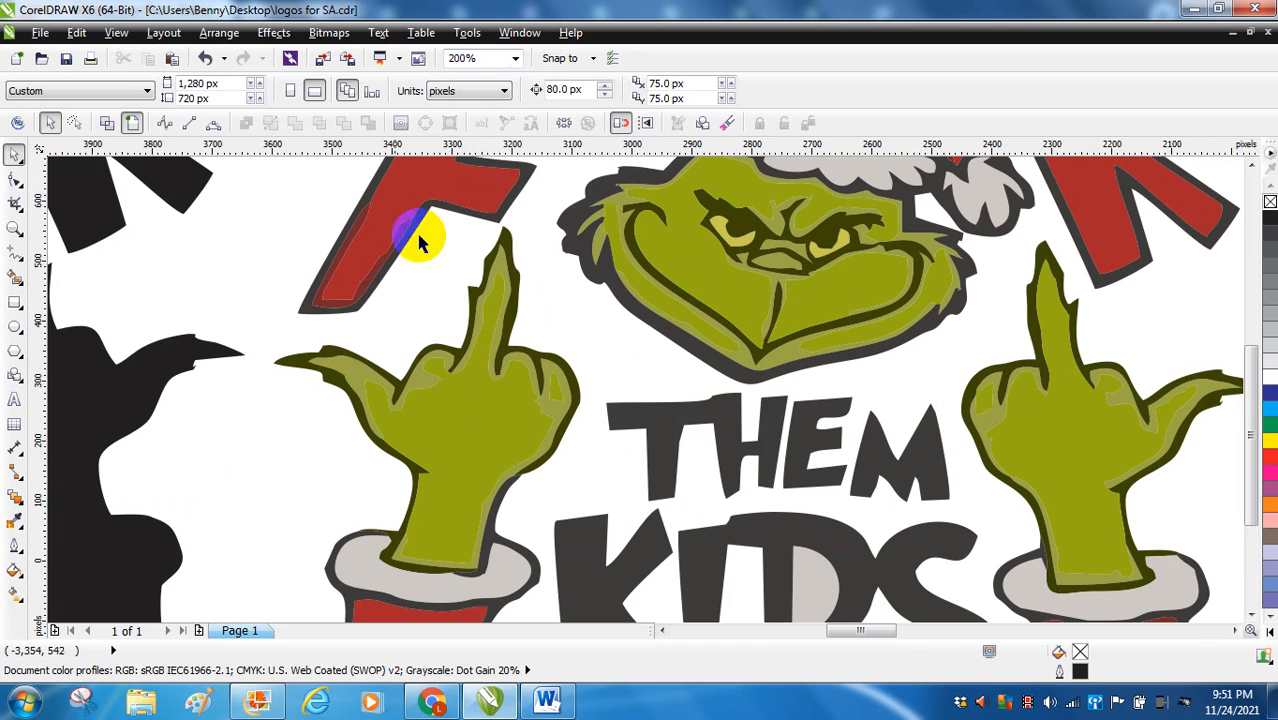
{"action": "left_click", "coordinate": [515, 58]}
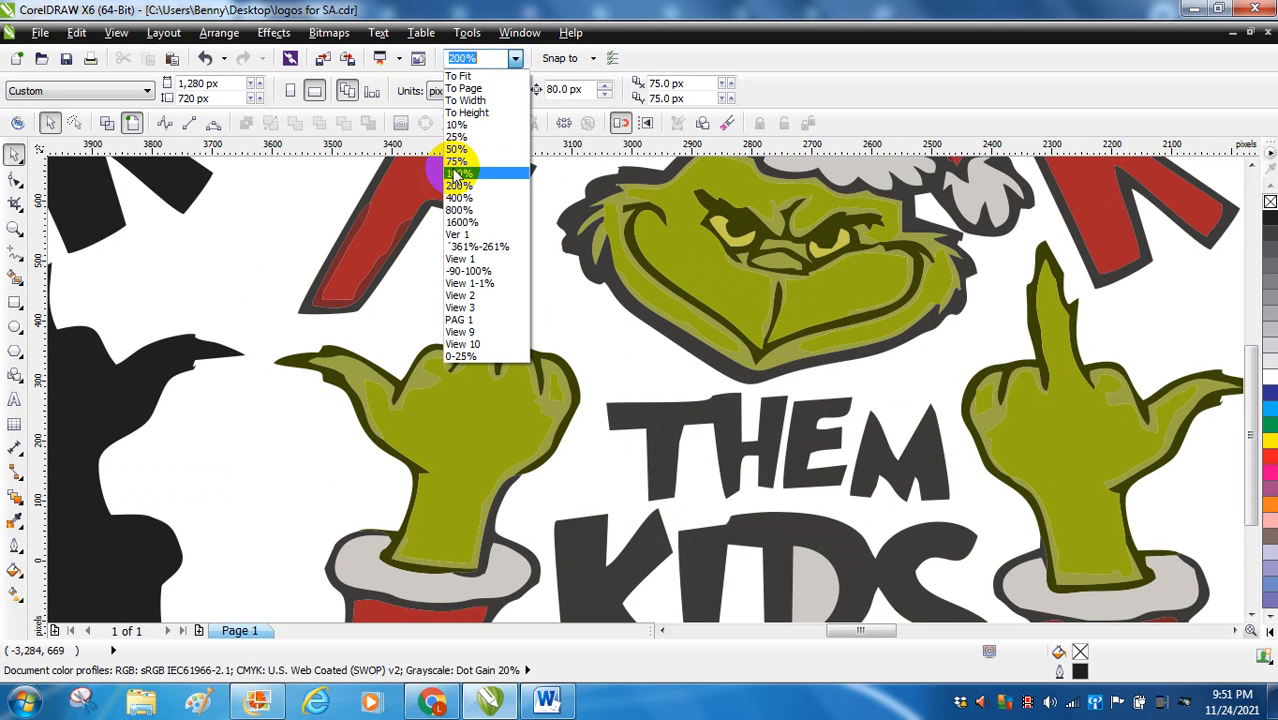
{"action": "left_click", "coordinate": [463, 200]}
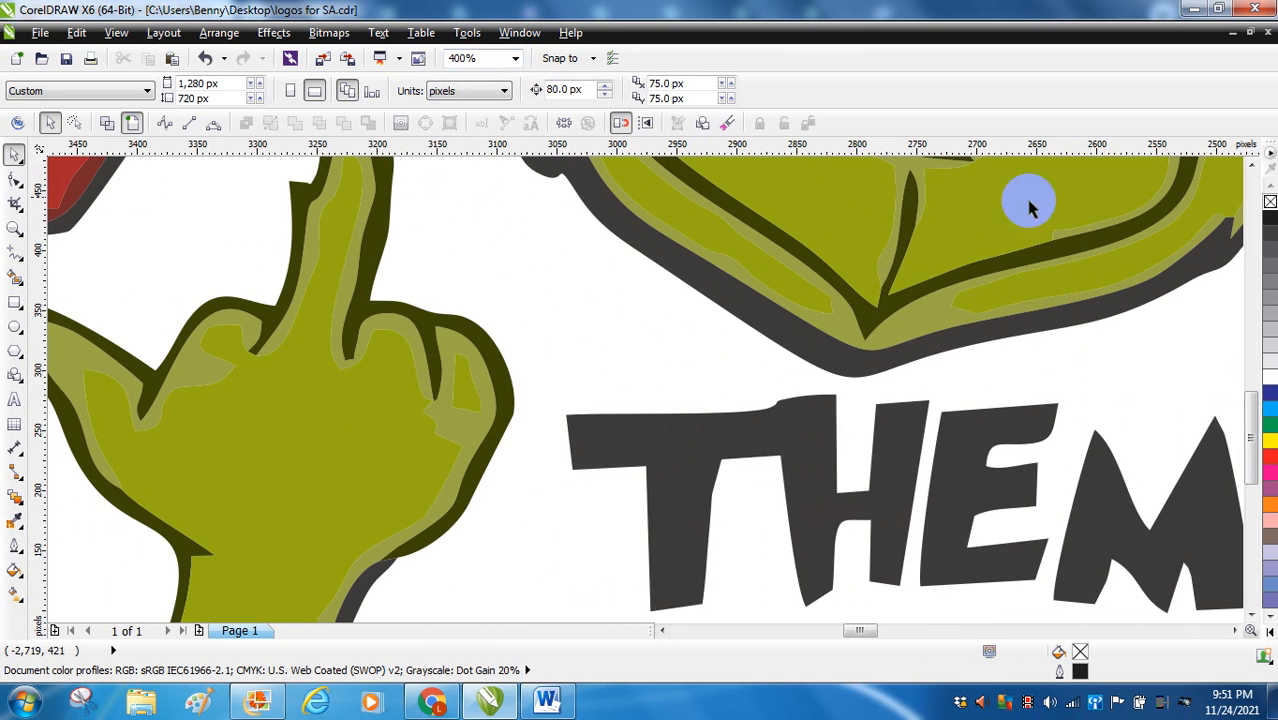
{"action": "left_click", "coordinate": [1248, 238]}
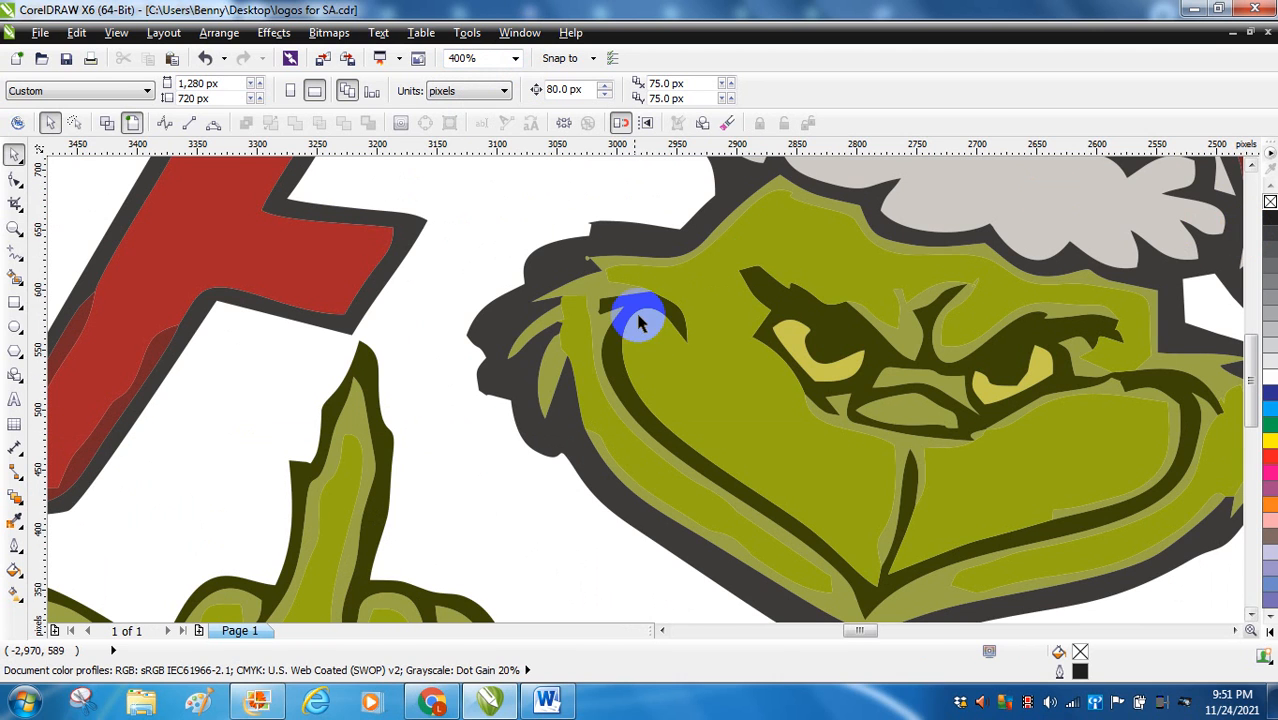
{"action": "left_click_drag", "start_coordinate": [871, 636], "coordinate": [835, 634]}
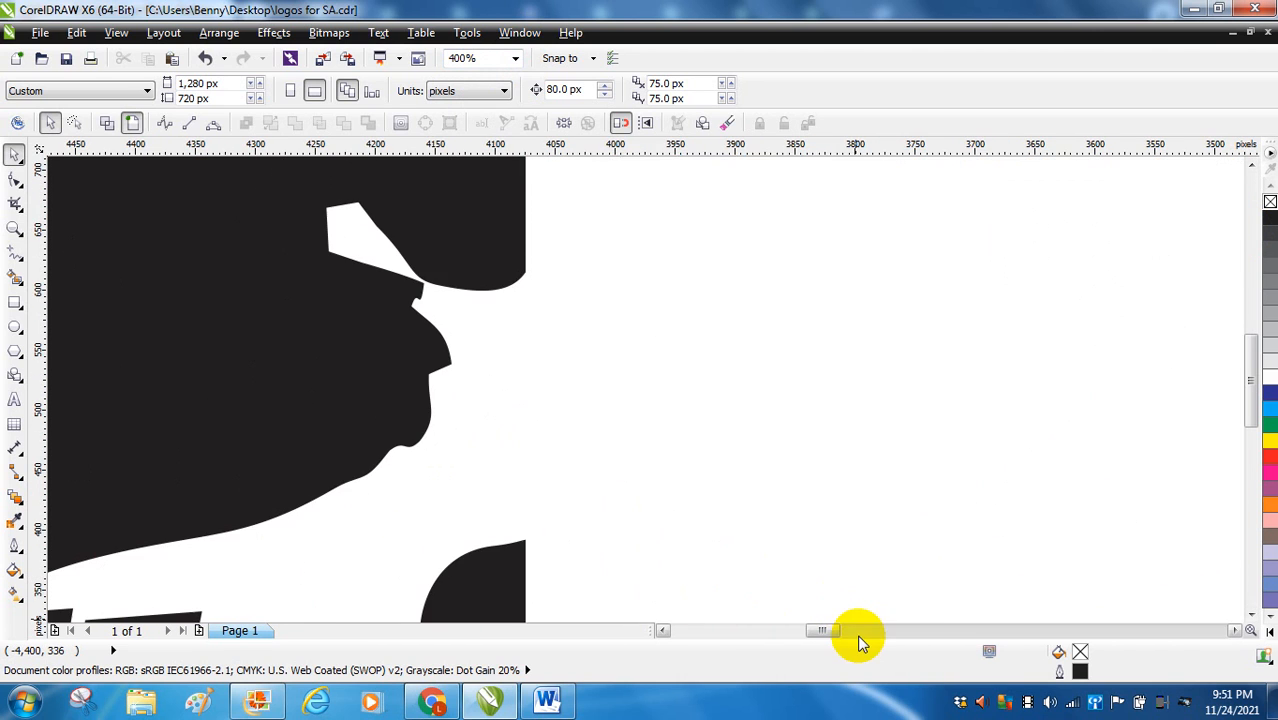
{"action": "left_click", "coordinate": [858, 632]}
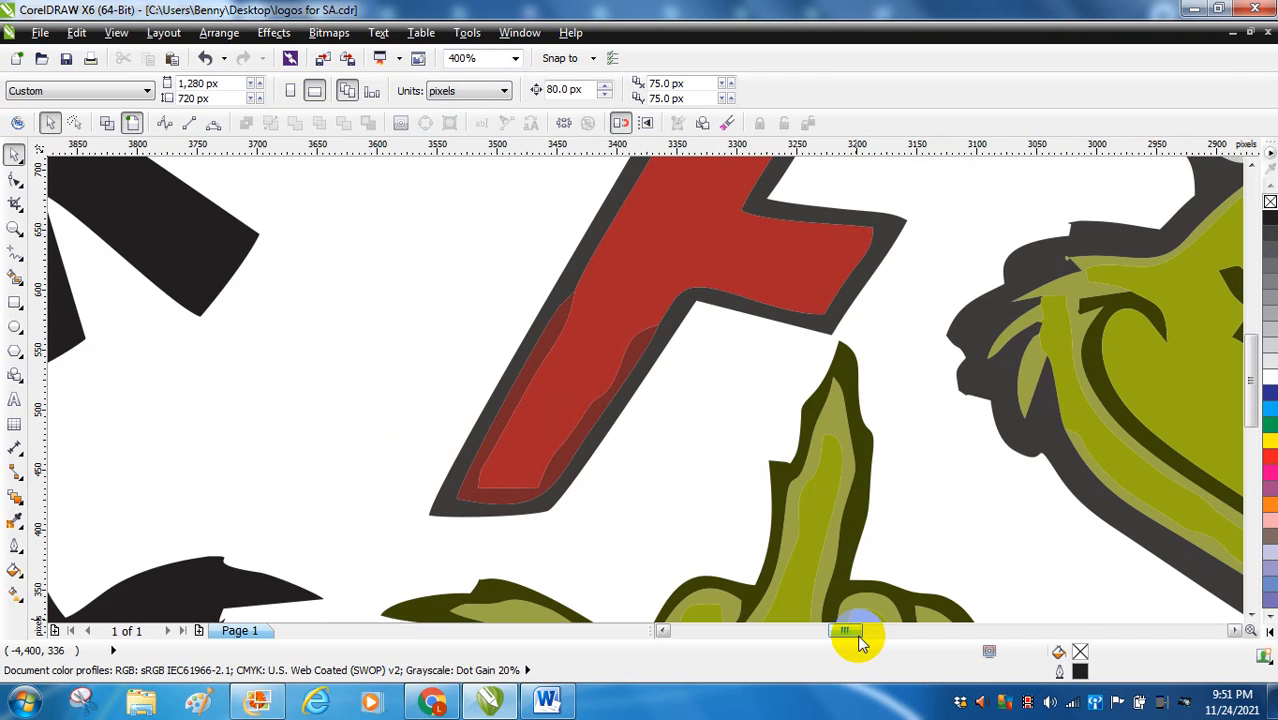
{"action": "left_click", "coordinate": [561, 320]}
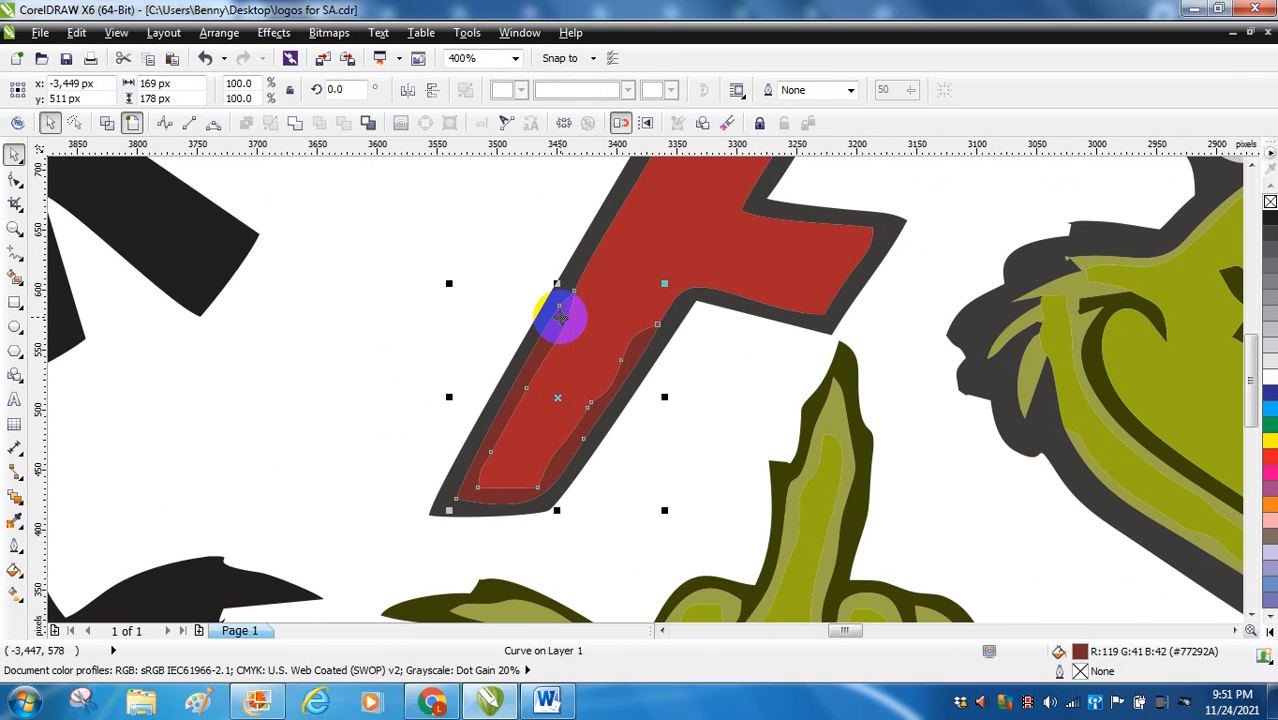
{"action": "left_click", "coordinate": [698, 229], "text": "shift"}
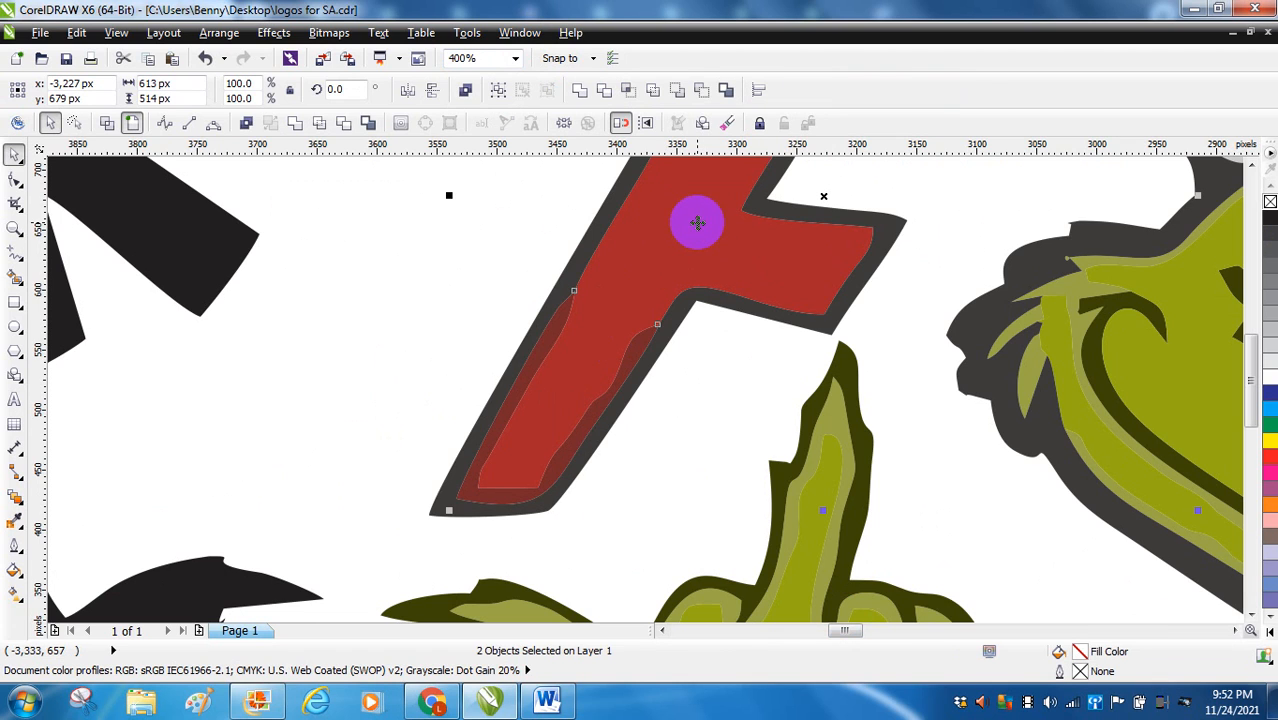
{"action": "left_click", "coordinate": [295, 125]}
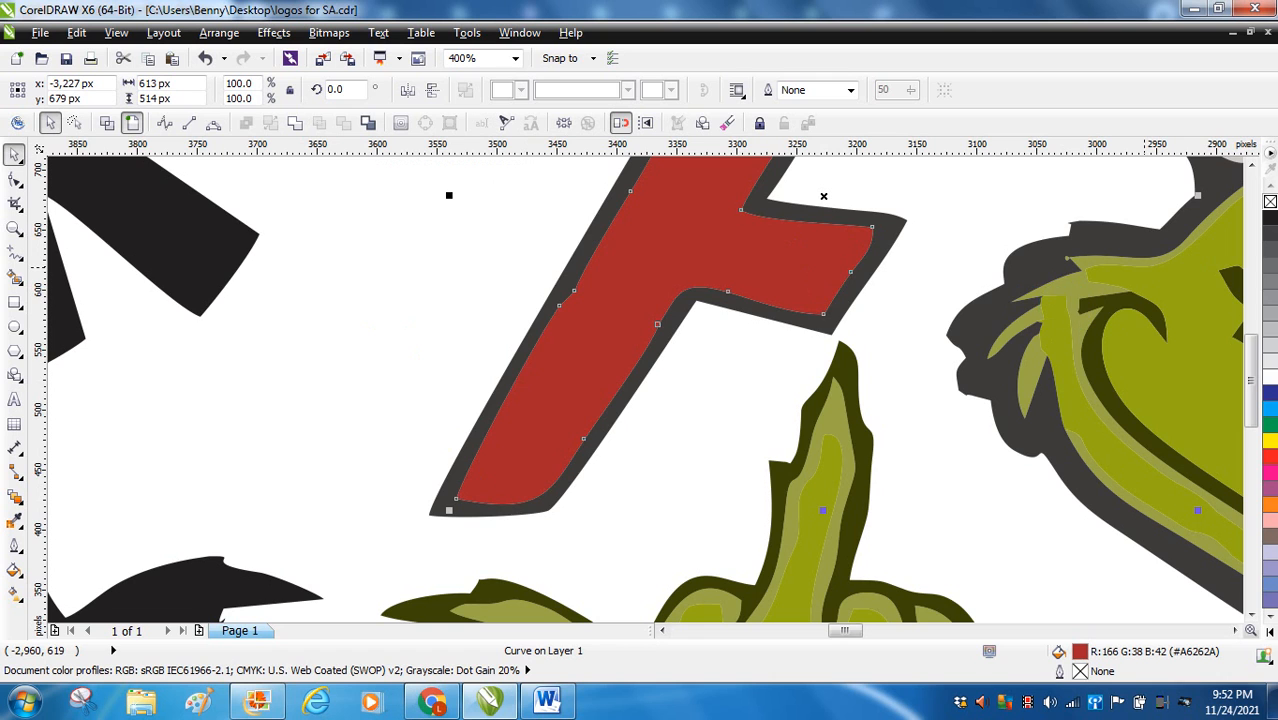
Weld the dark red shading along the Santa hat's brim and fold into the hat's red fill.
{"action": "scroll", "coordinate": [1255, 285], "scroll_direction": "up", "scroll_amount": 3}
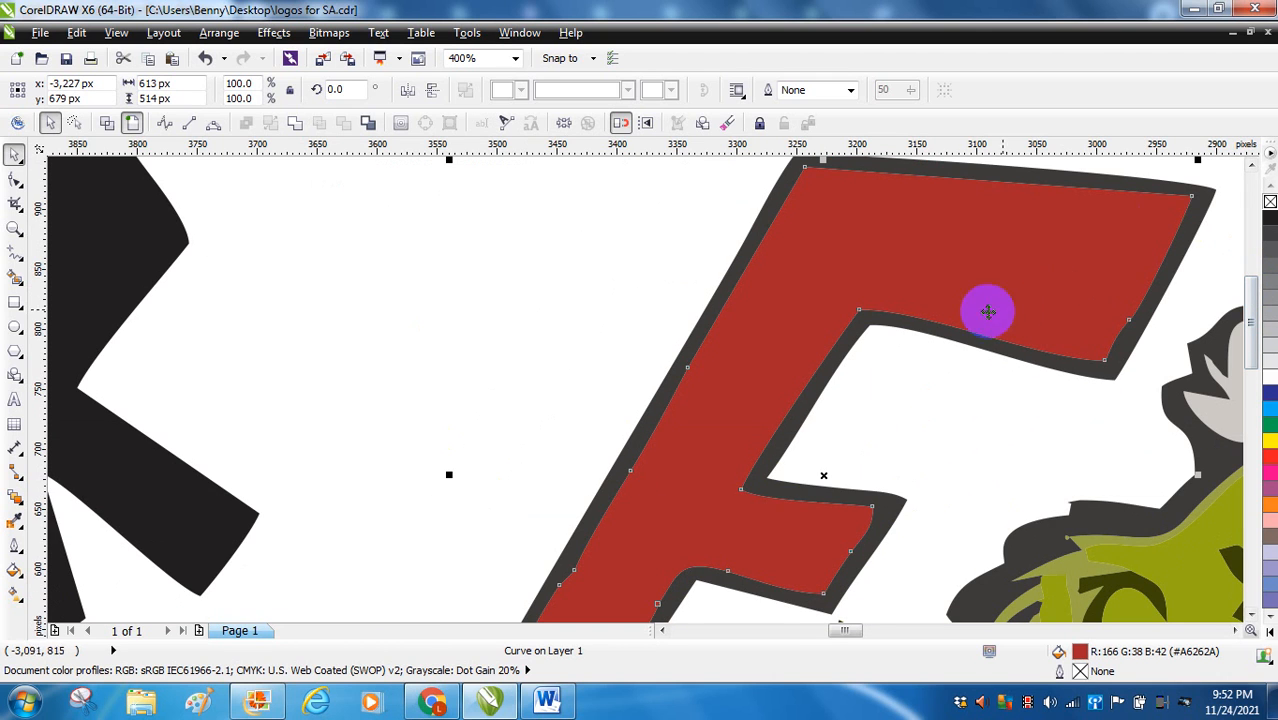
{"action": "left_click_drag", "start_coordinate": [845, 630], "coordinate": [877, 630]}
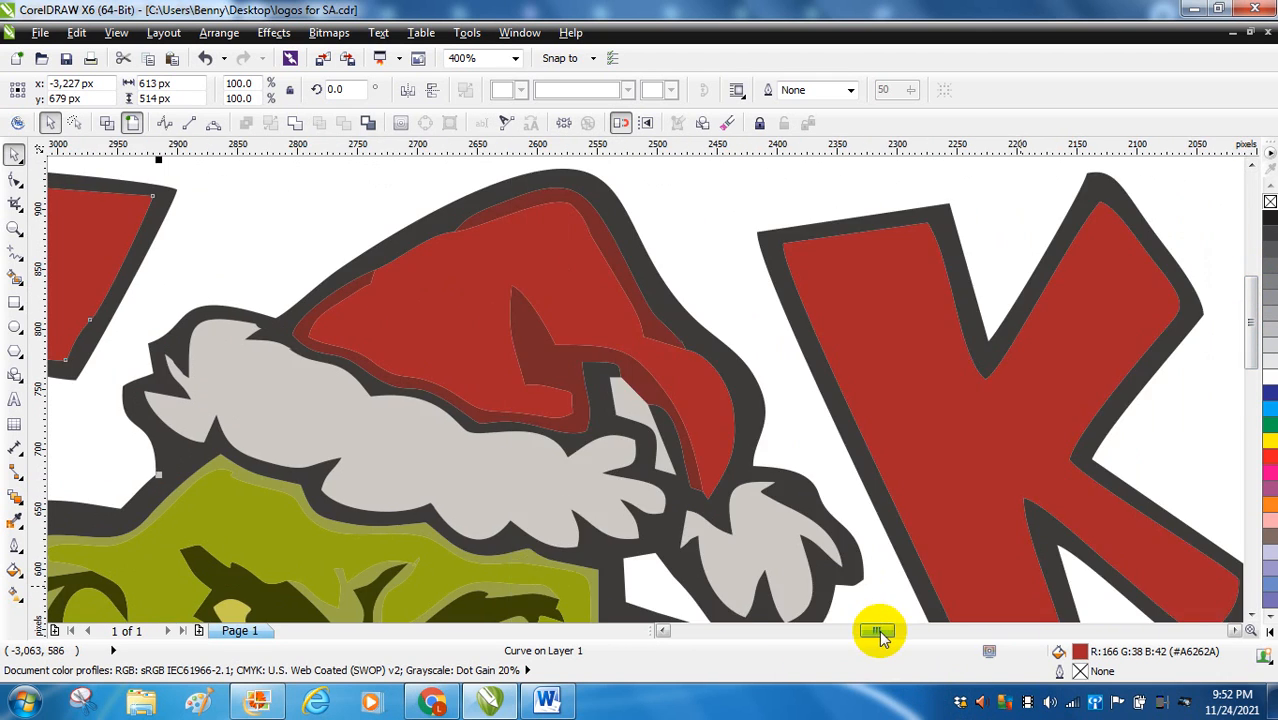
{"action": "left_click", "coordinate": [400, 205]}
{"action": "left_click", "coordinate": [533, 345]}
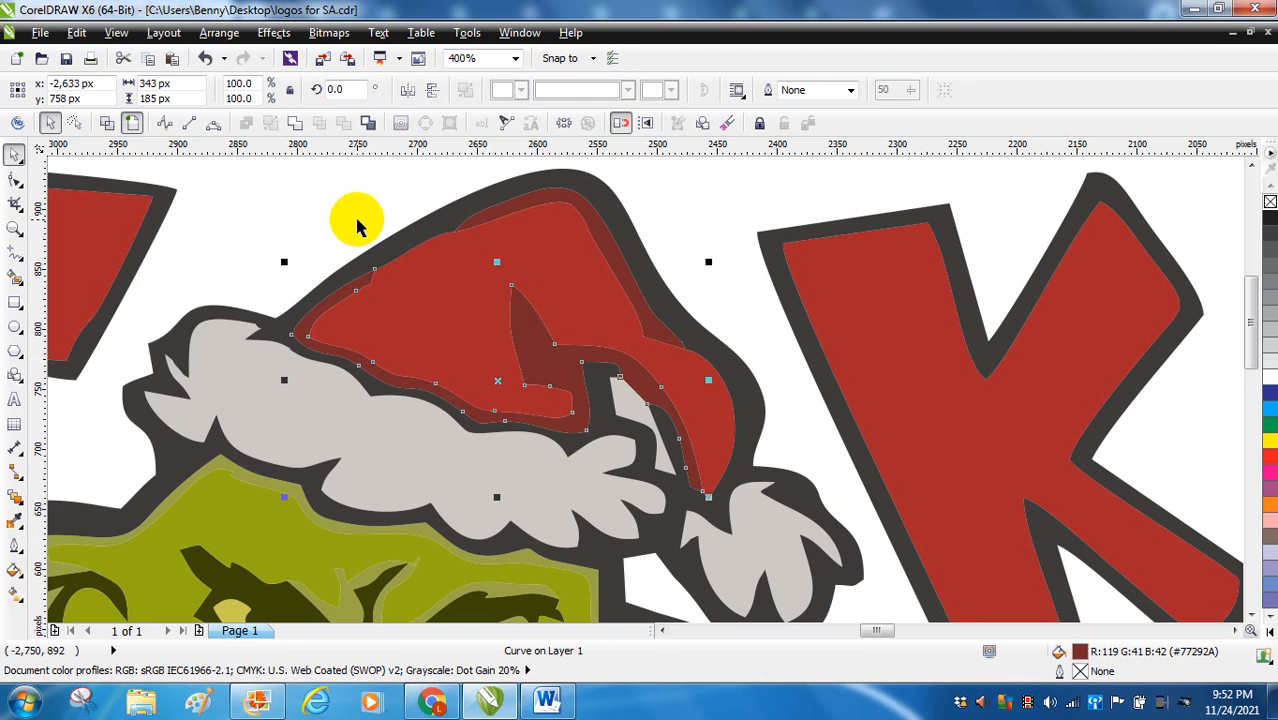
{"action": "left_click", "coordinate": [345, 215]}
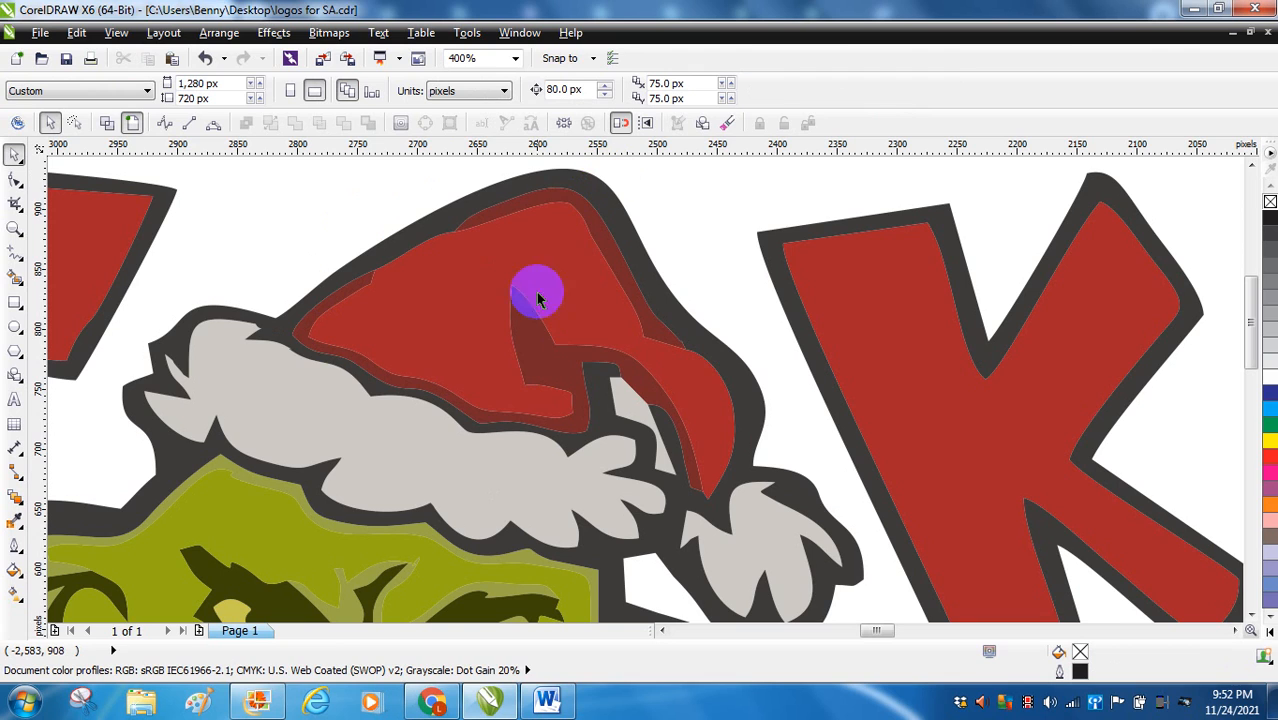
{"action": "left_click", "coordinate": [537, 348]}
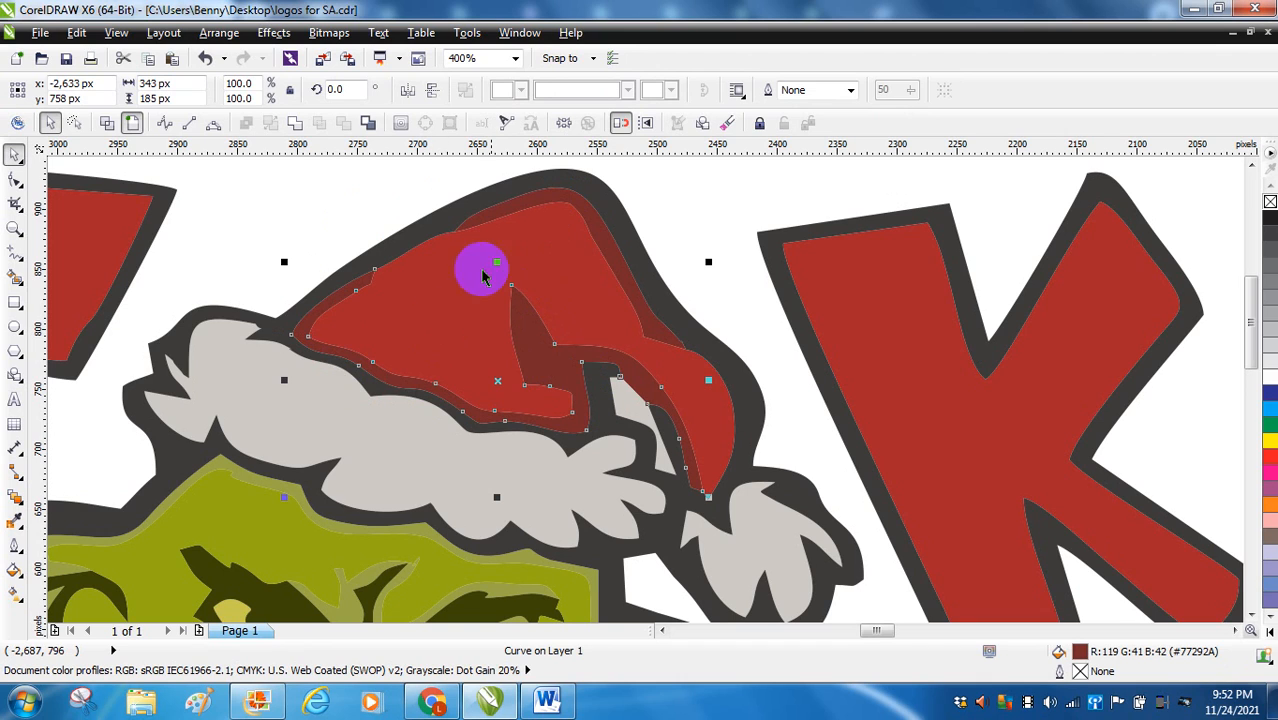
{"action": "left_click", "coordinate": [540, 248], "text": "shift"}
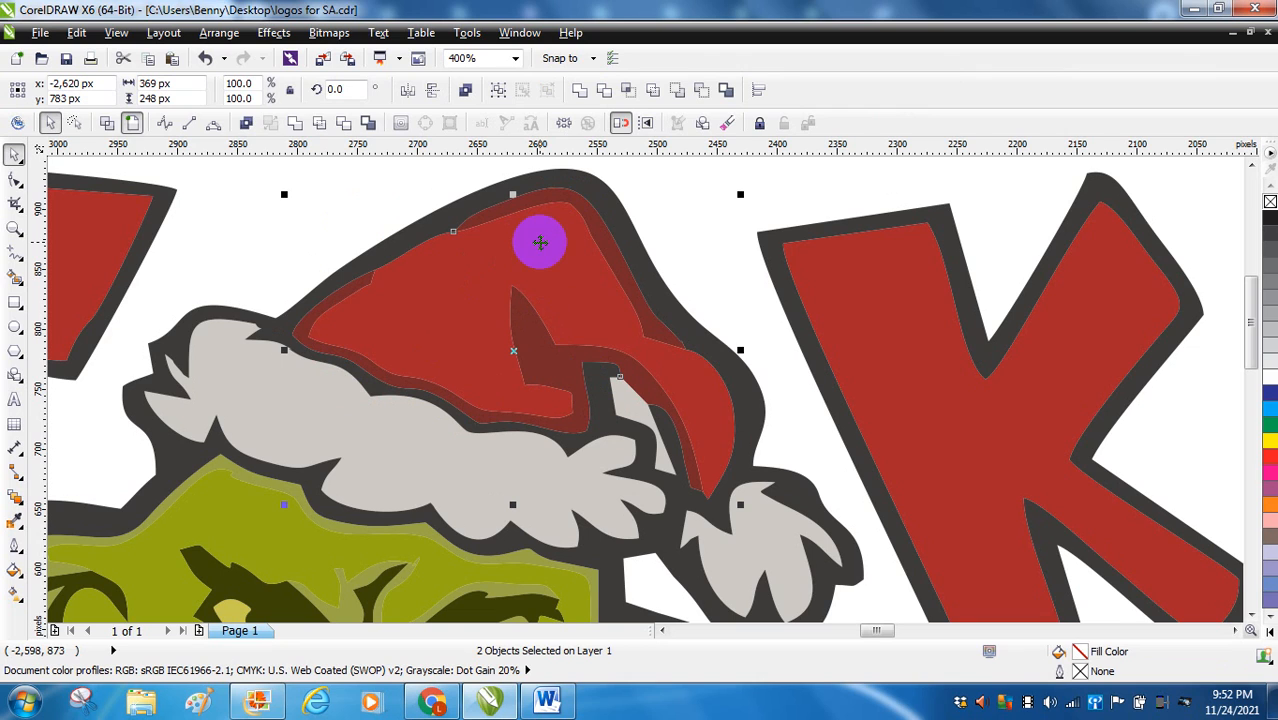
{"action": "left_click", "coordinate": [295, 125]}
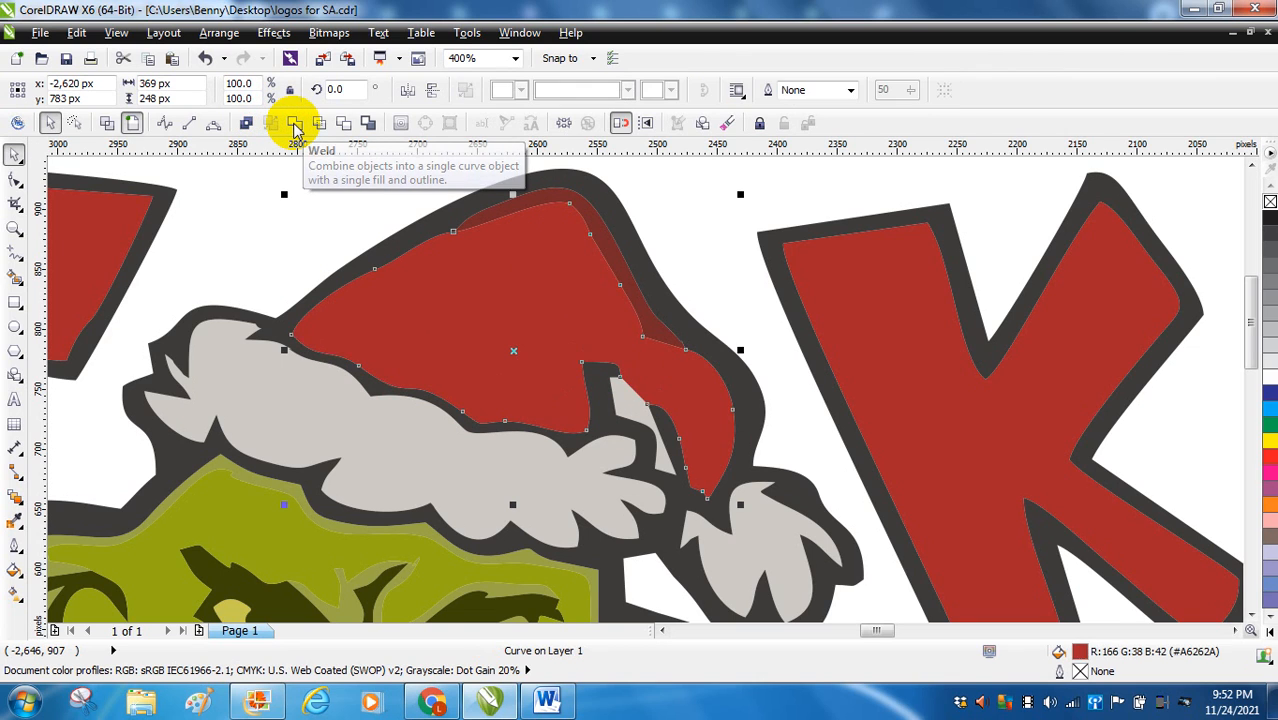
{"action": "left_click", "coordinate": [303, 240]}
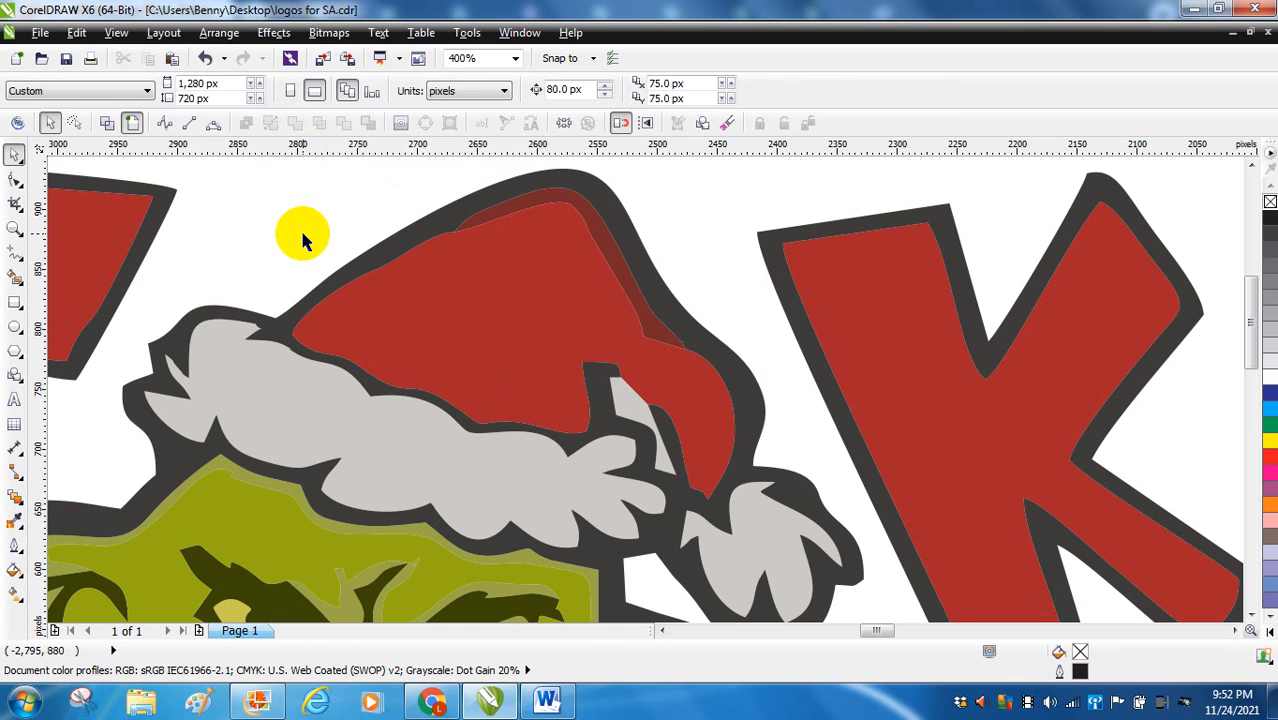
Weld the remaining dark red shading along the Santa hat's upper edge into the red fill.
{"action": "left_click", "coordinate": [485, 214]}
{"action": "left_click", "coordinate": [382, 337], "text": "shift"}
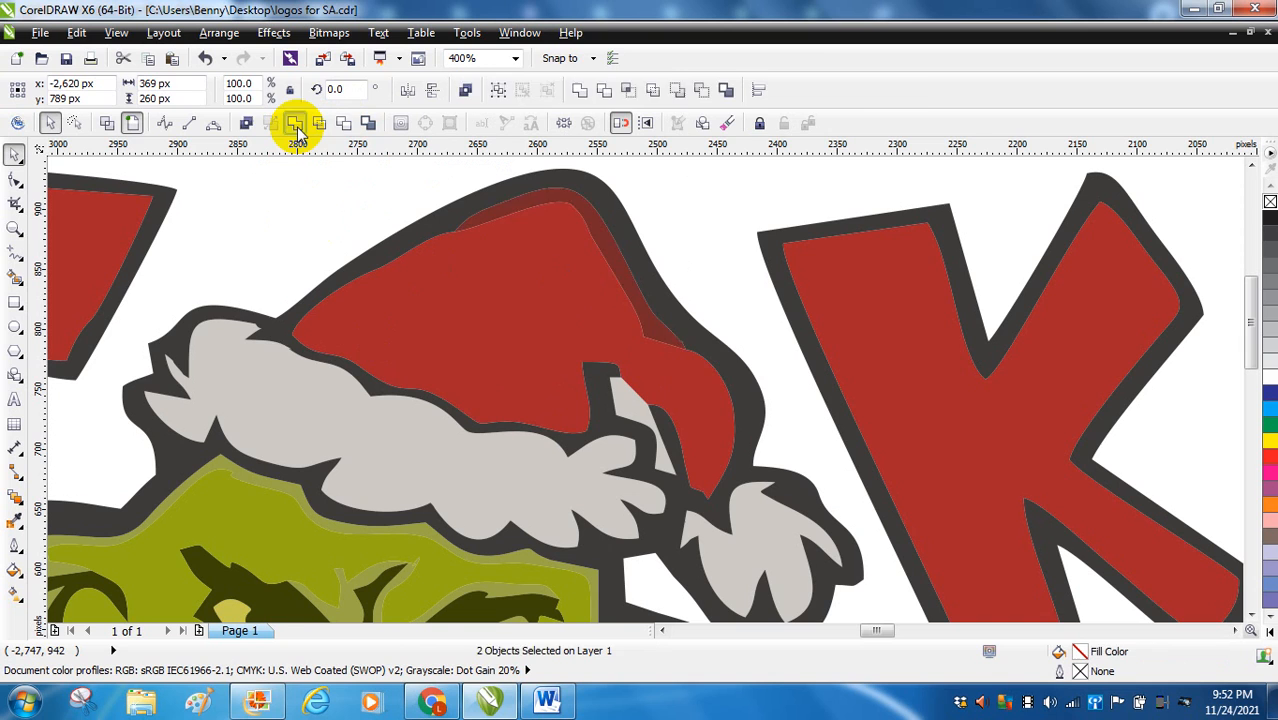
{"action": "left_click", "coordinate": [295, 125]}
{"action": "left_click", "coordinate": [307, 203]}
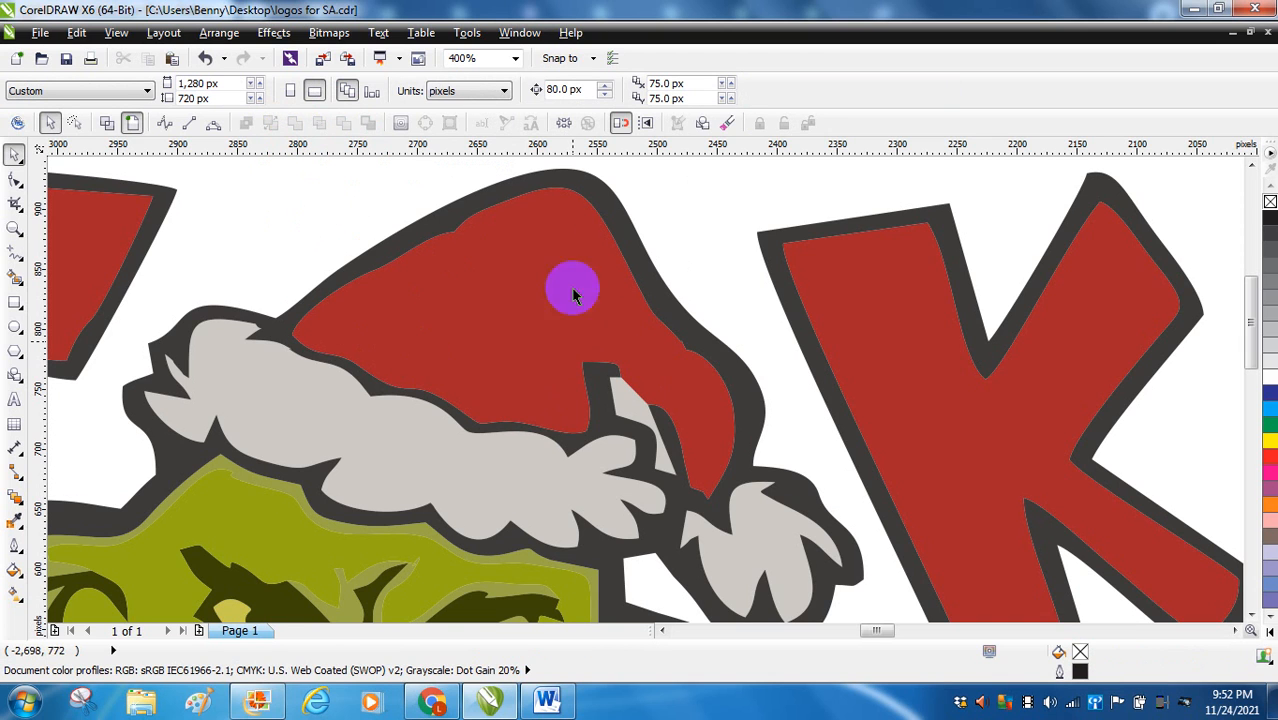
Weld the olive shading on the nose, its bridge and between the brows into the Grinch's green face fill.
{"action": "left_click_drag", "start_coordinate": [1252, 352], "coordinate": [1255, 422]}
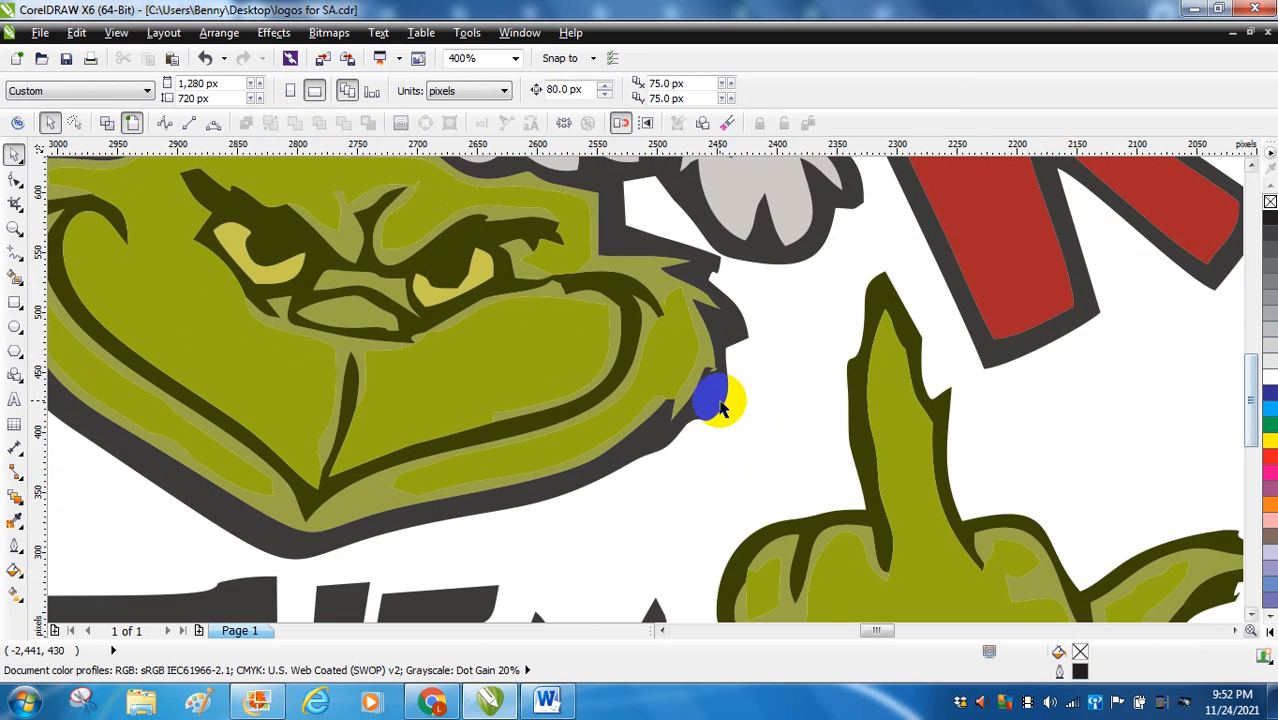
{"action": "left_click_drag", "start_coordinate": [878, 632], "coordinate": [876, 638]}
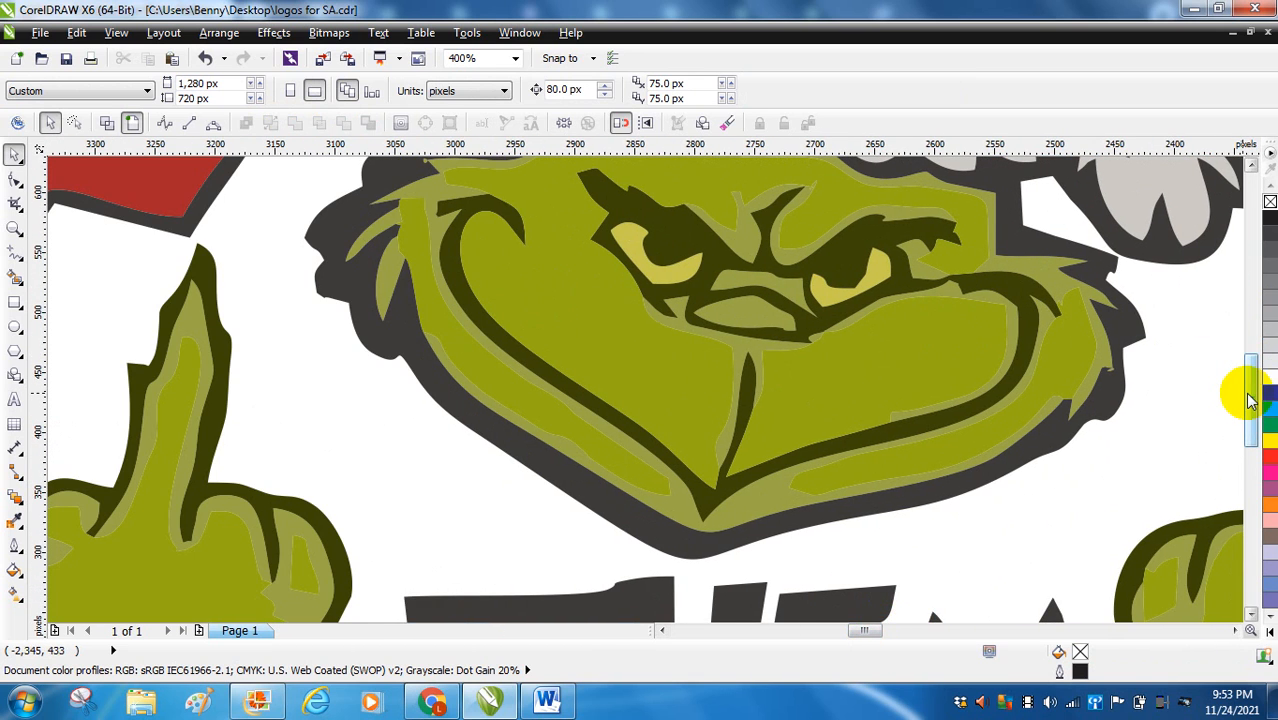
{"action": "left_click_drag", "start_coordinate": [1250, 400], "coordinate": [1249, 378]}
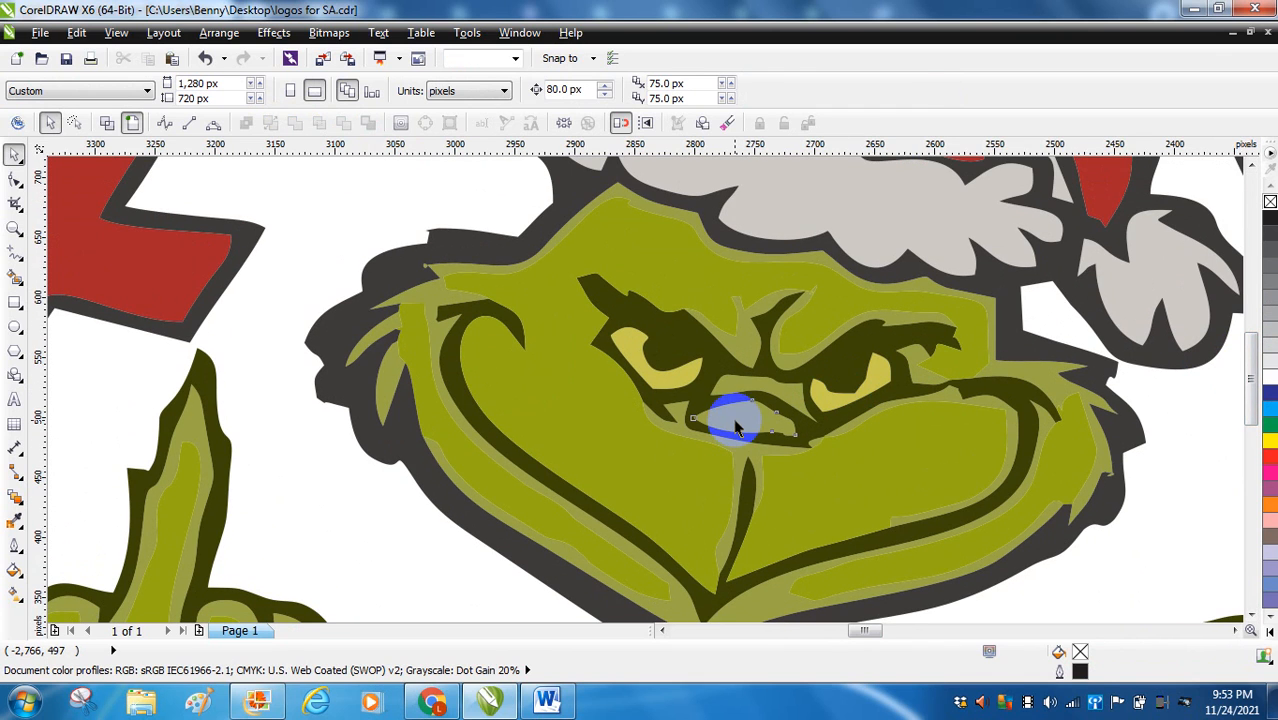
{"action": "left_click", "coordinate": [736, 426]}
{"action": "left_click", "coordinate": [728, 376], "text": "shift"}
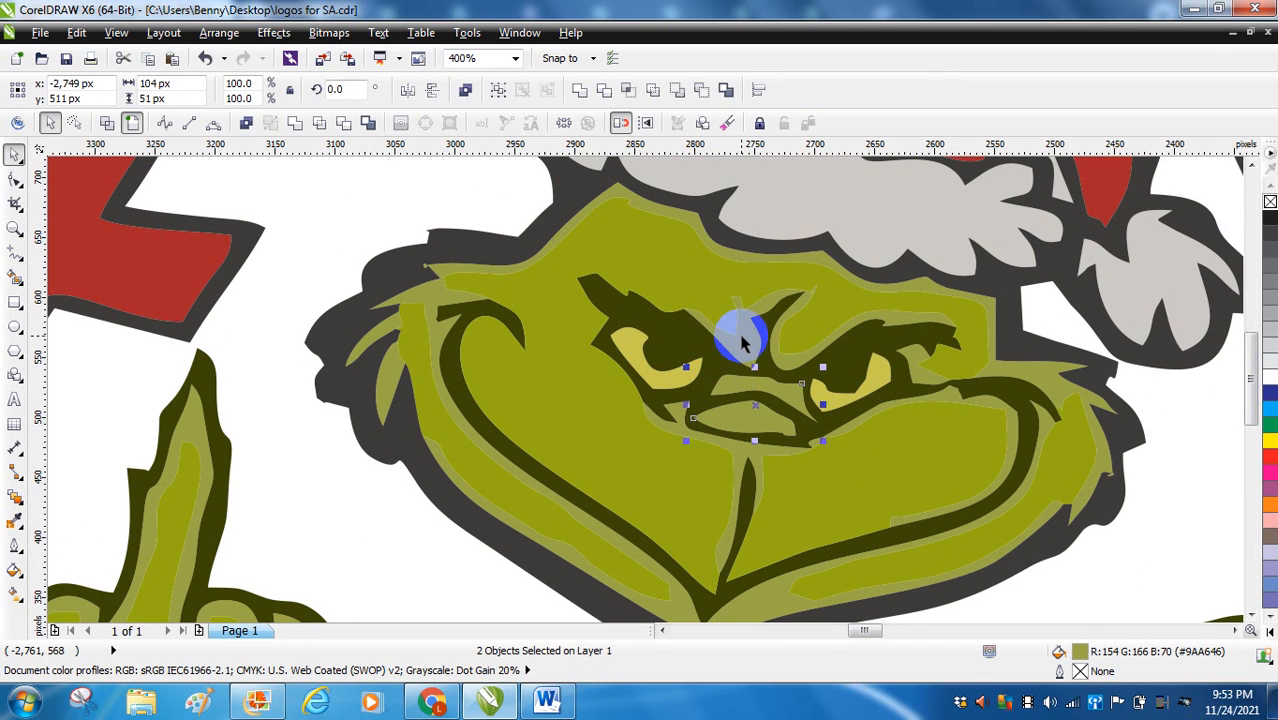
{"action": "left_click", "coordinate": [622, 234], "text": "shift"}
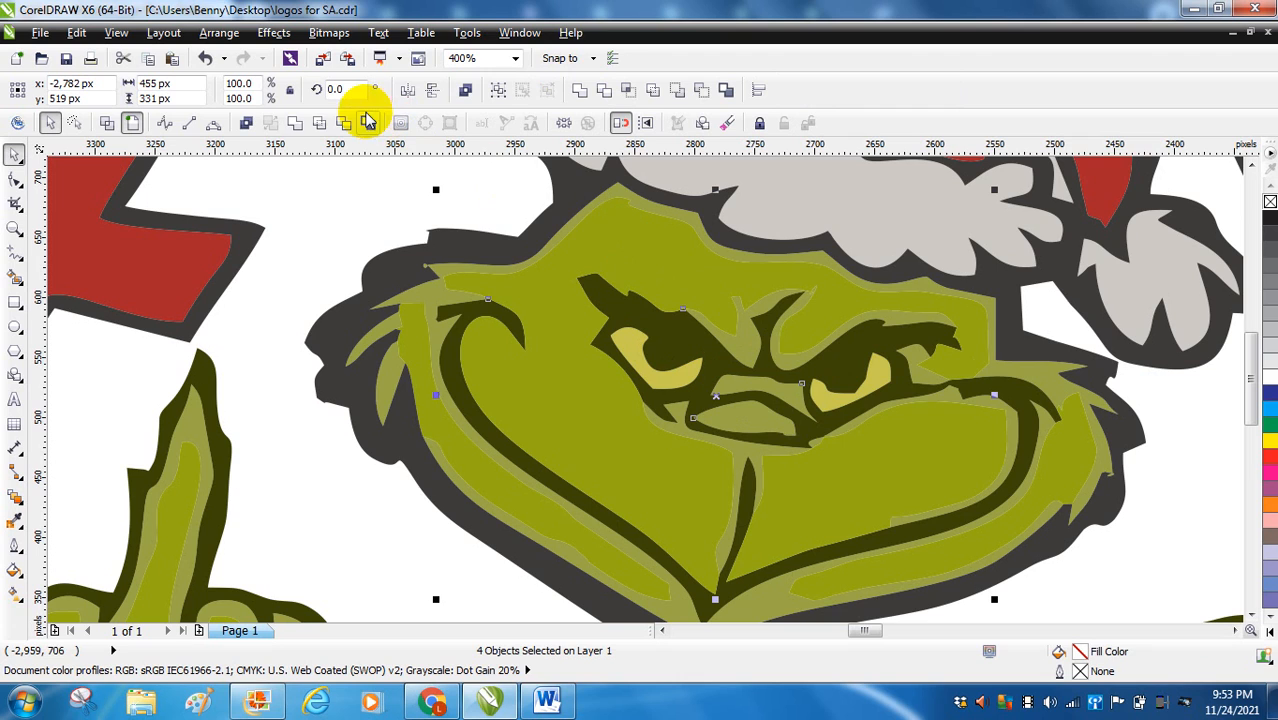
{"action": "left_click", "coordinate": [294, 124]}
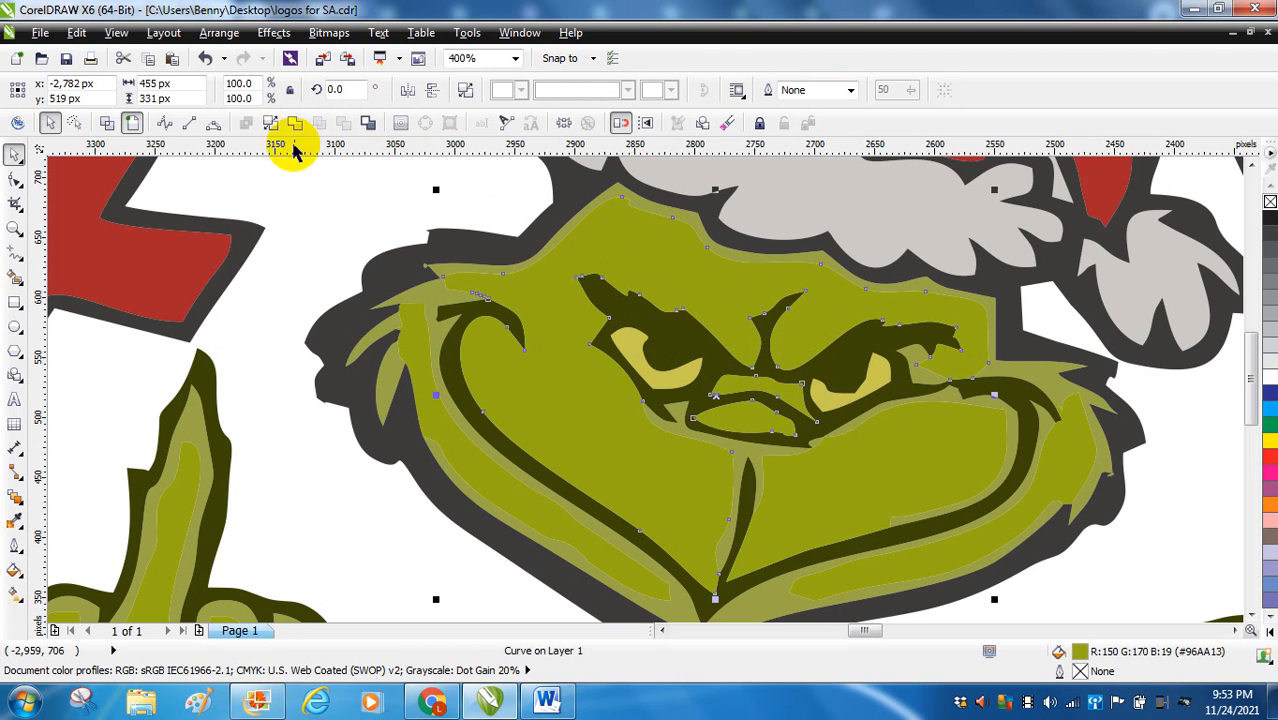
{"action": "left_click", "coordinate": [310, 212]}
Weld the olive shading under the nose and along the central mouth crease into the green face fill.
{"action": "left_click", "coordinate": [683, 436]}
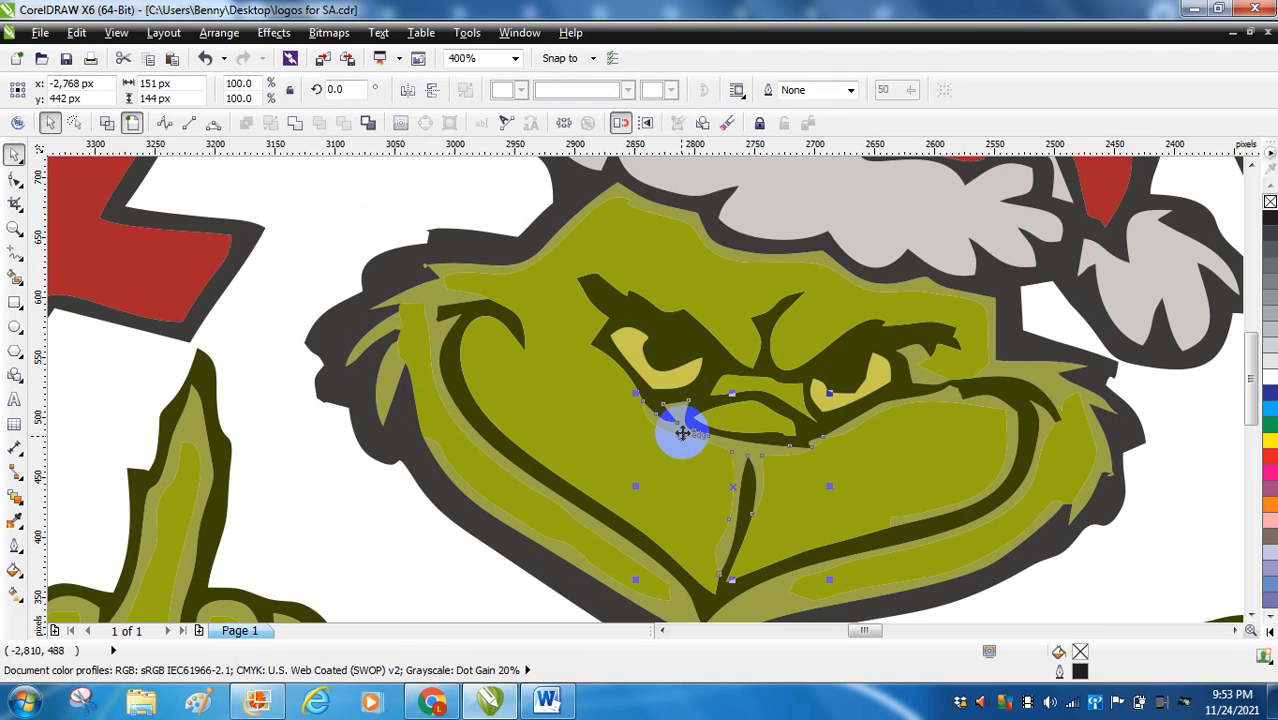
{"action": "left_click", "coordinate": [571, 422], "text": "shift"}
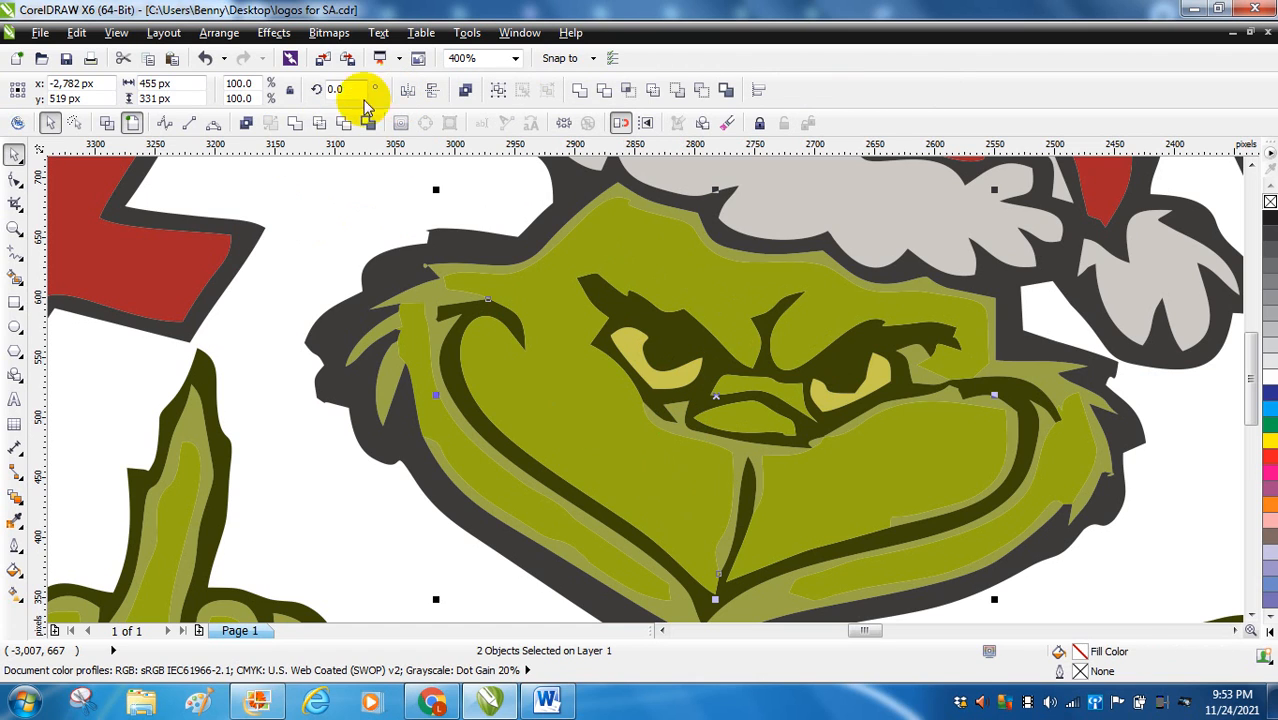
{"action": "left_click", "coordinate": [296, 124]}
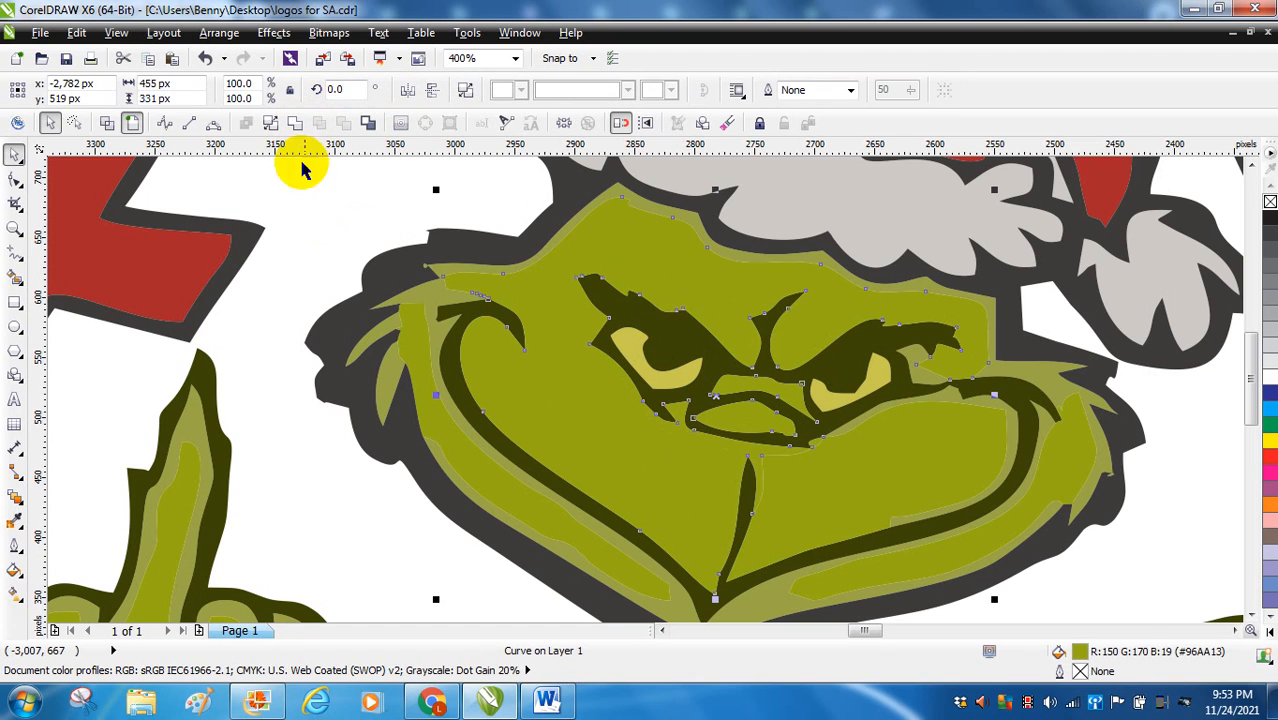
{"action": "left_click", "coordinate": [322, 268]}
Weld the olive shading around the head's outer edge and jaw into the green face fill.
{"action": "left_click", "coordinate": [427, 305]}
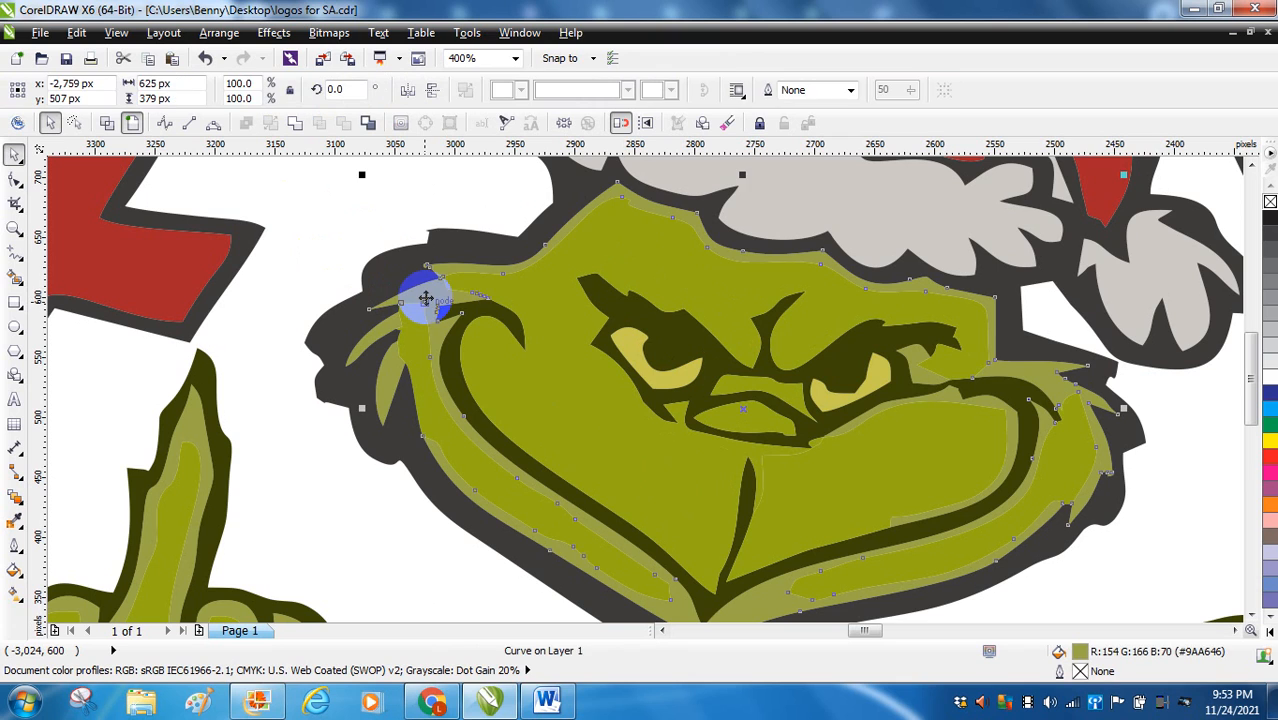
{"action": "left_click", "coordinate": [525, 362], "text": "shift"}
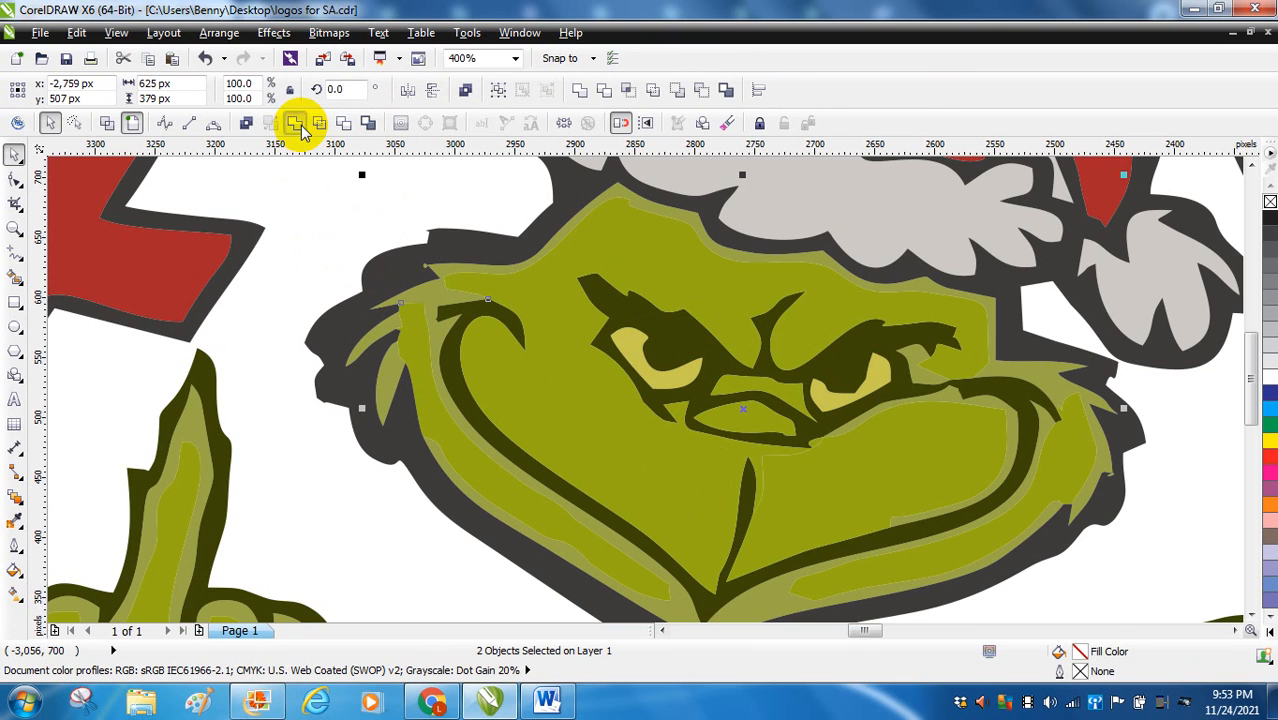
{"action": "left_click", "coordinate": [300, 127]}
{"action": "left_click", "coordinate": [337, 268]}
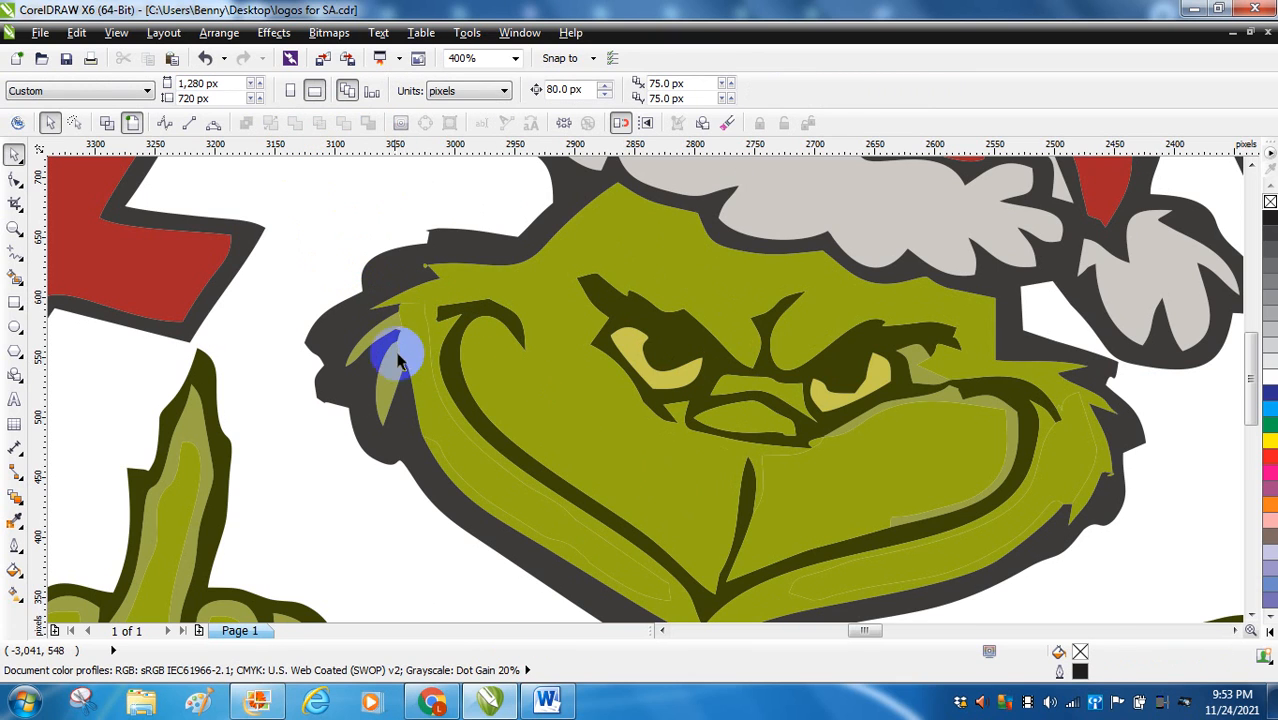
Weld the two olive fur tufts beside the left cheek into the green face fill.
{"action": "left_click", "coordinate": [392, 320]}
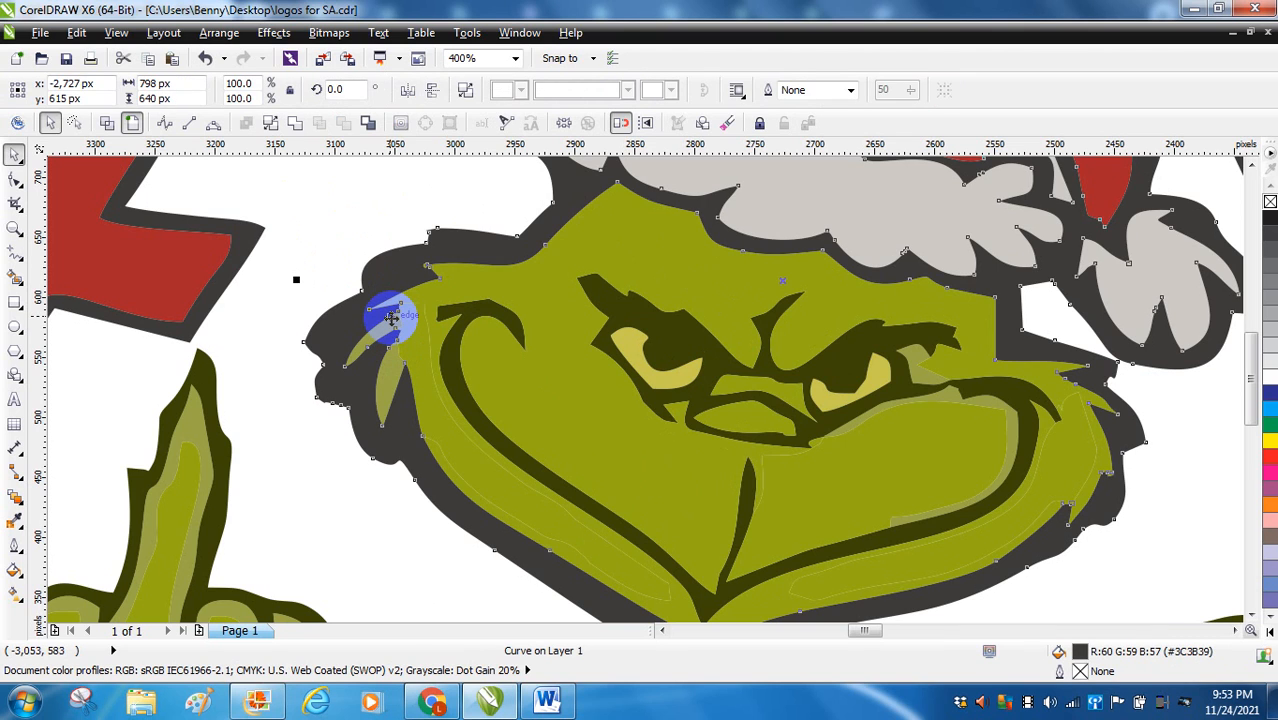
{"action": "left_click", "coordinate": [316, 216]}
{"action": "left_click_drag", "start_coordinate": [291, 291], "coordinate": [412, 448]}
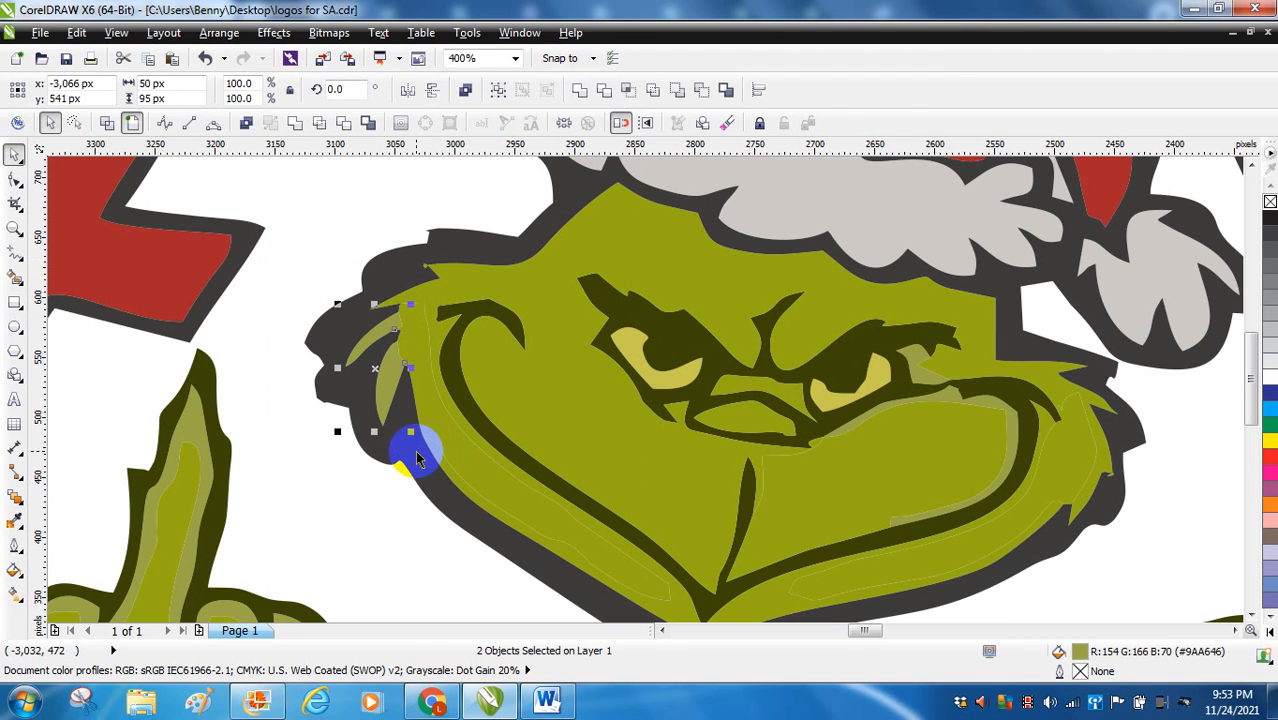
{"action": "left_click", "coordinate": [545, 418], "text": "shift"}
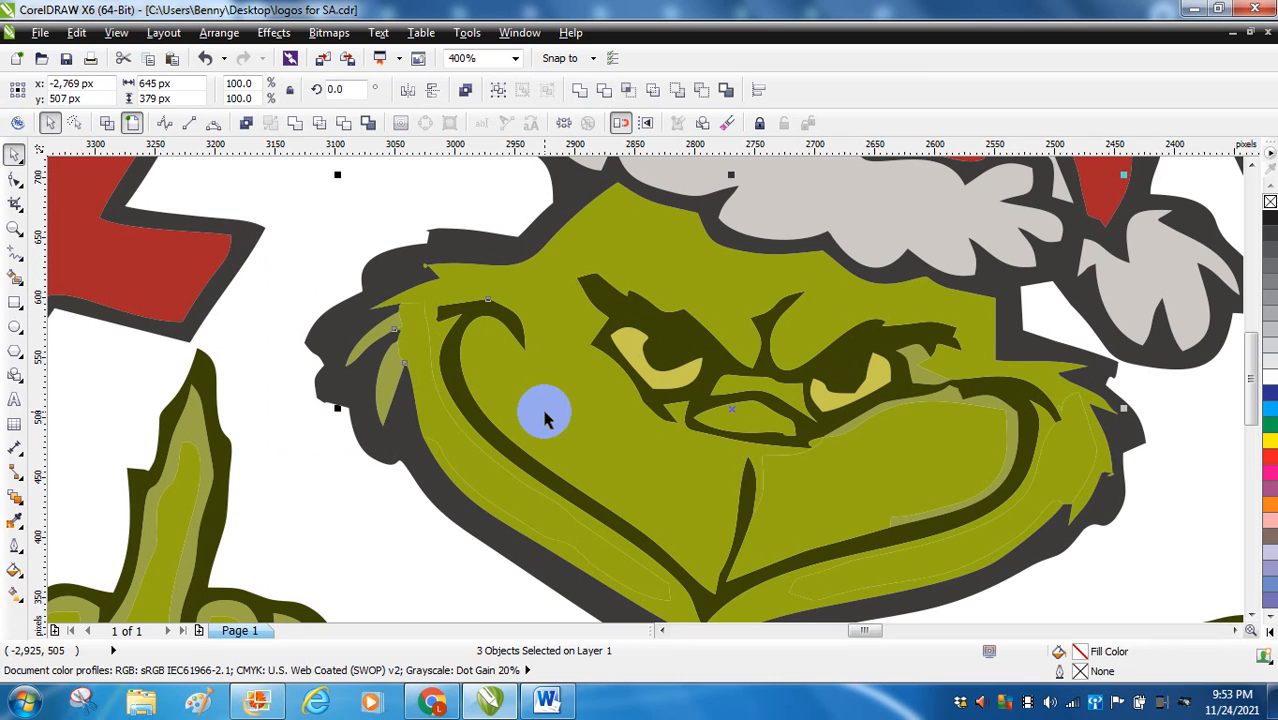
{"action": "left_click", "coordinate": [296, 124]}
{"action": "left_click", "coordinate": [320, 283]}
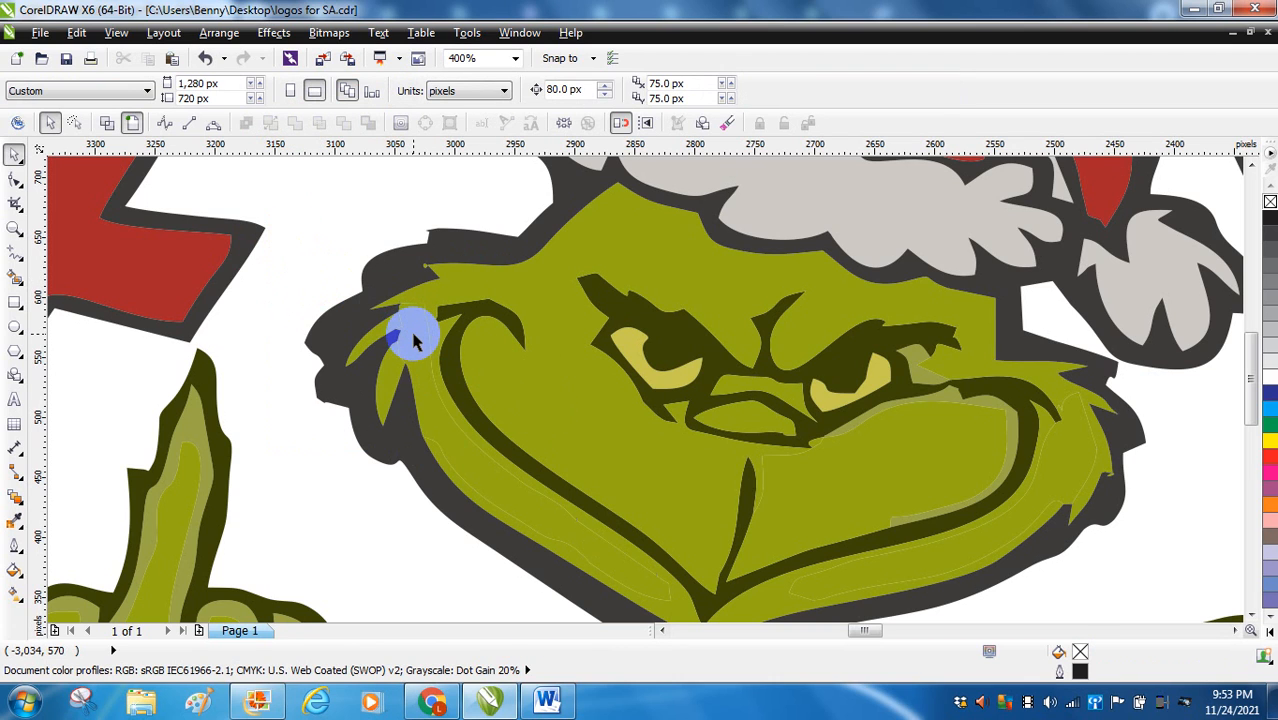
Weld the separate green strip along the left cheek and jaw into the main face fill.
{"action": "left_click", "coordinate": [503, 368]}
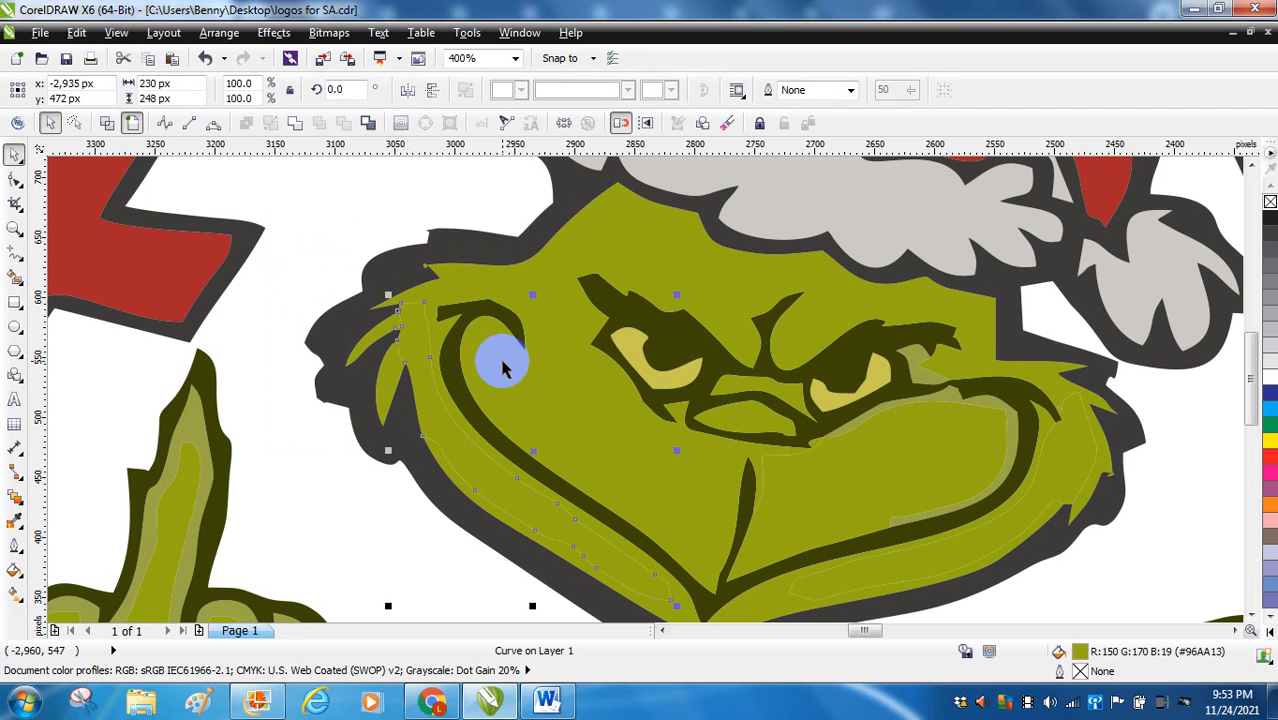
{"action": "left_click", "coordinate": [330, 212]}
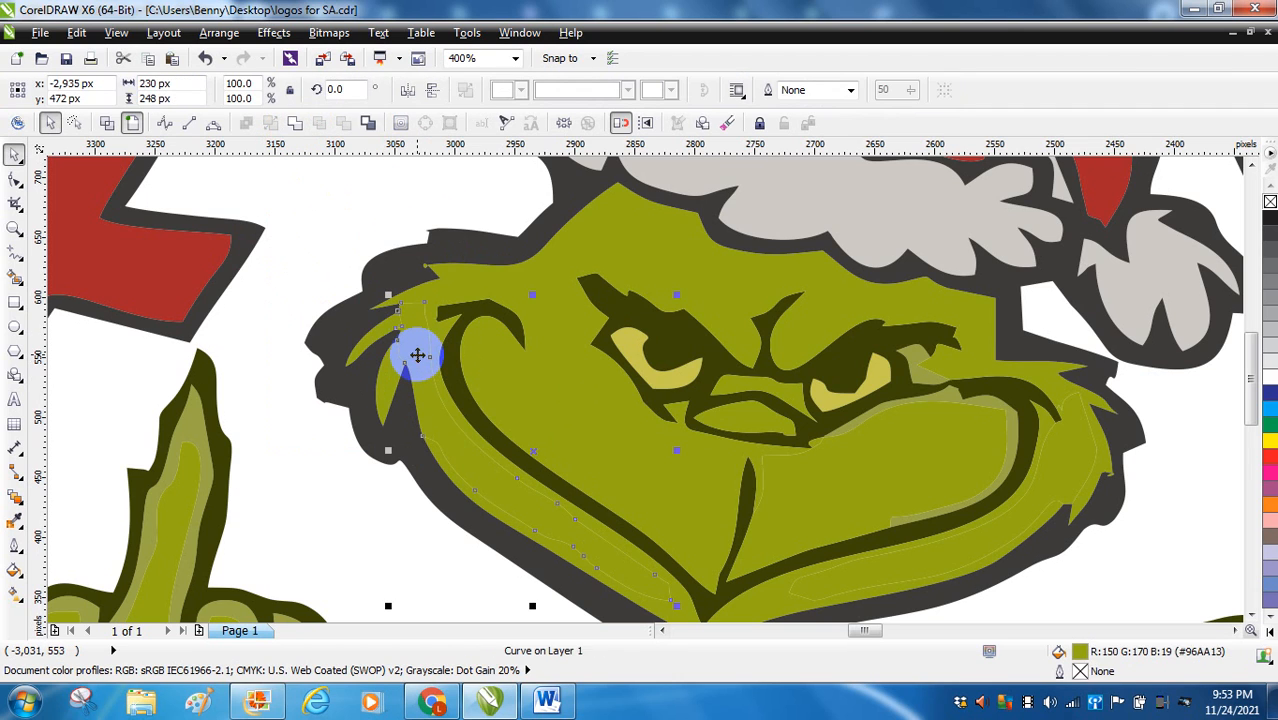
{"action": "left_click", "coordinate": [566, 399], "text": "shift"}
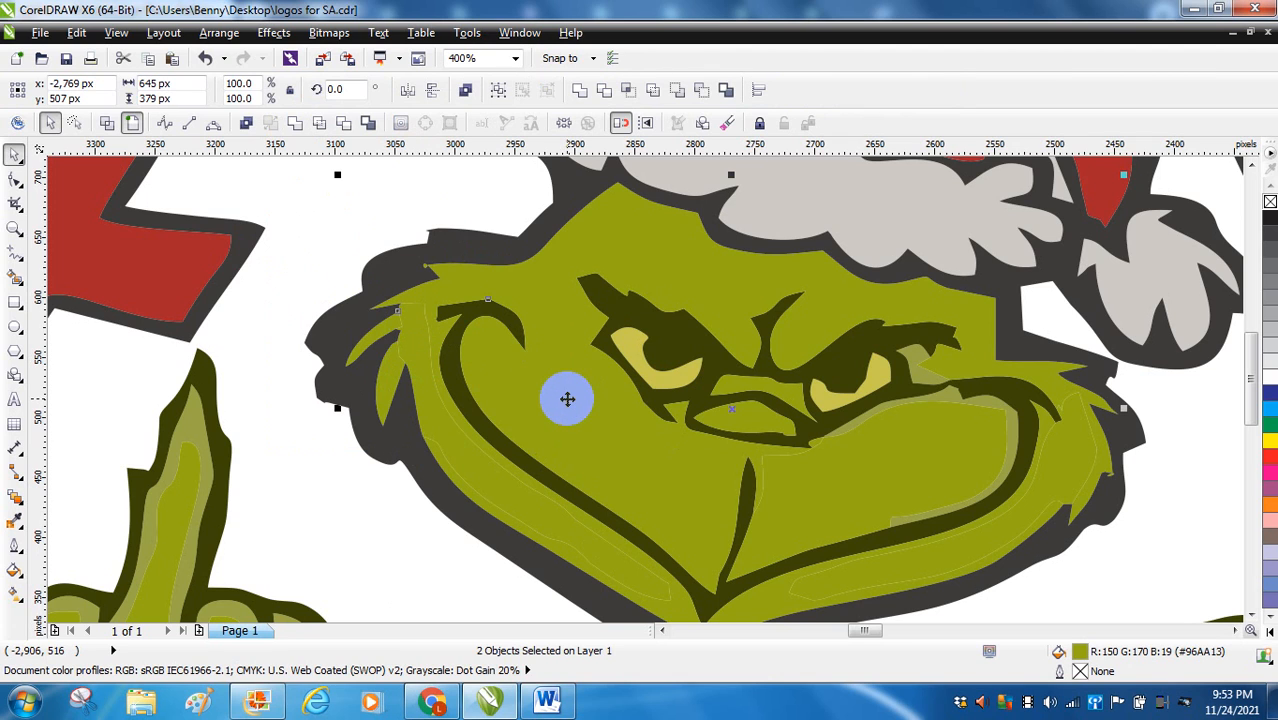
{"action": "left_click", "coordinate": [295, 123]}
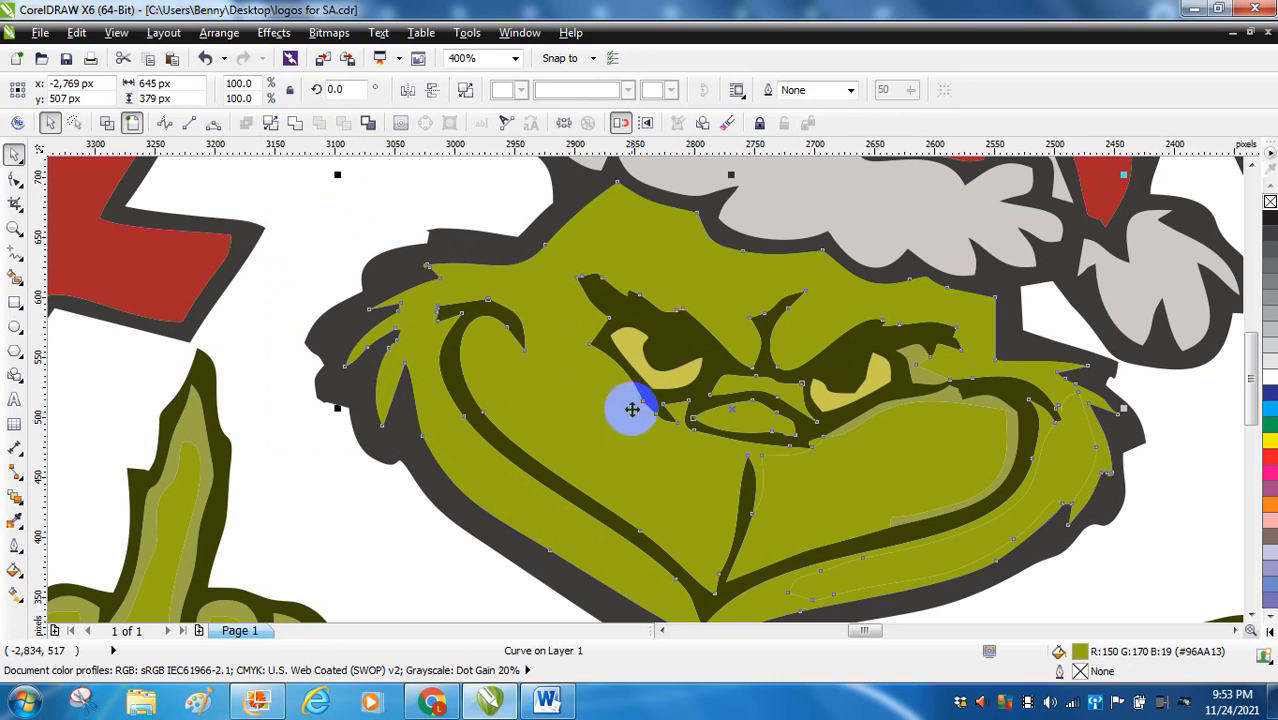
Weld the separate green shape inside the right half of the smile into the main face fill.
{"action": "left_click", "coordinate": [856, 471]}
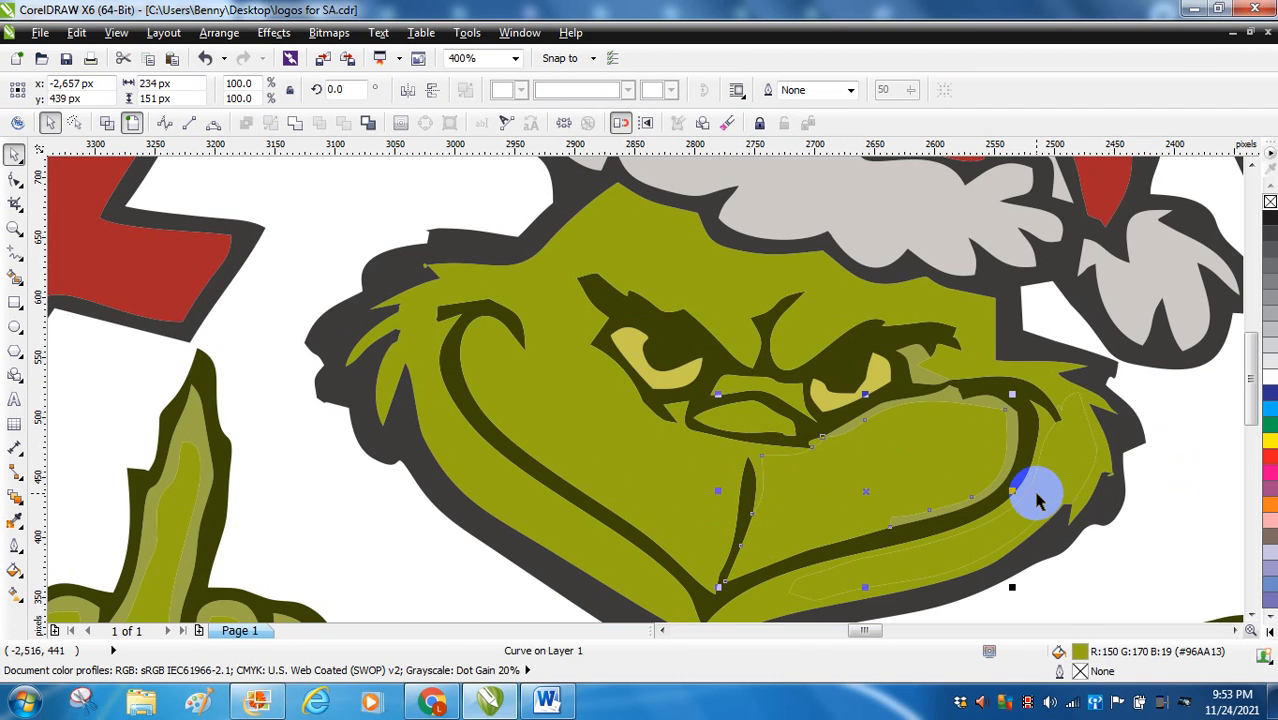
{"action": "left_click", "coordinate": [650, 460], "text": "shift"}
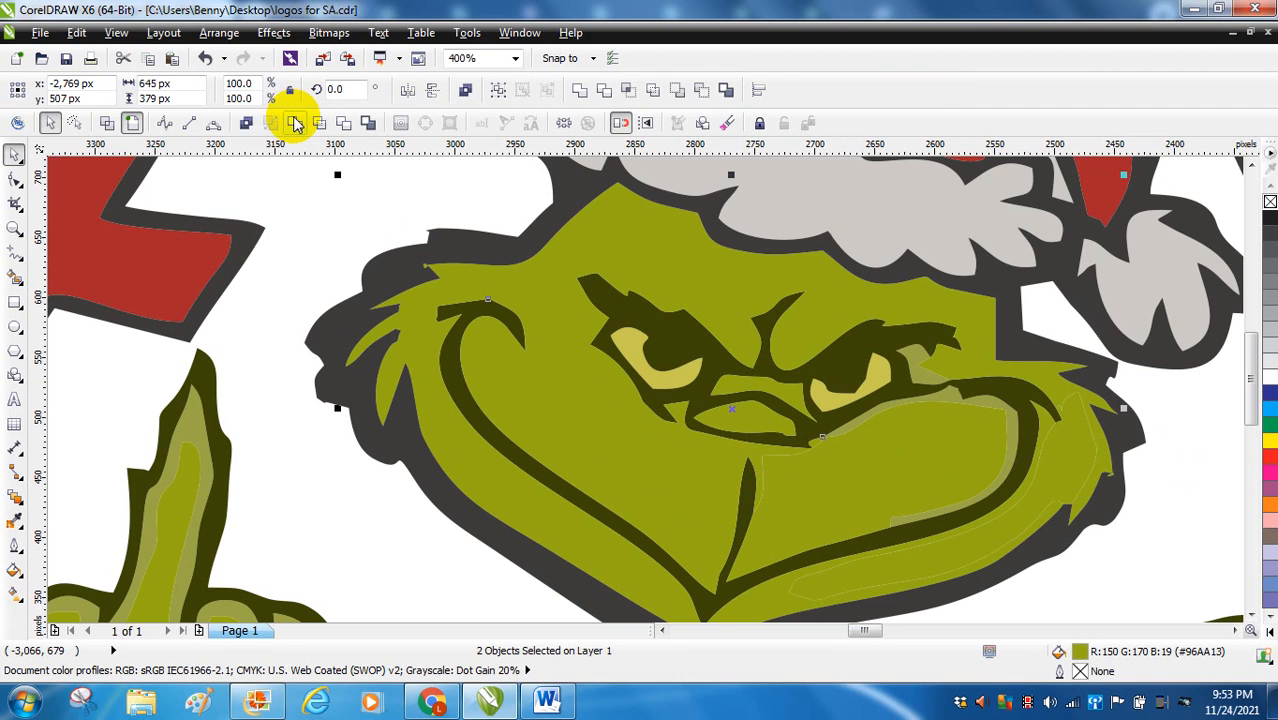
{"action": "left_click", "coordinate": [296, 122]}
{"action": "left_click", "coordinate": [322, 194]}
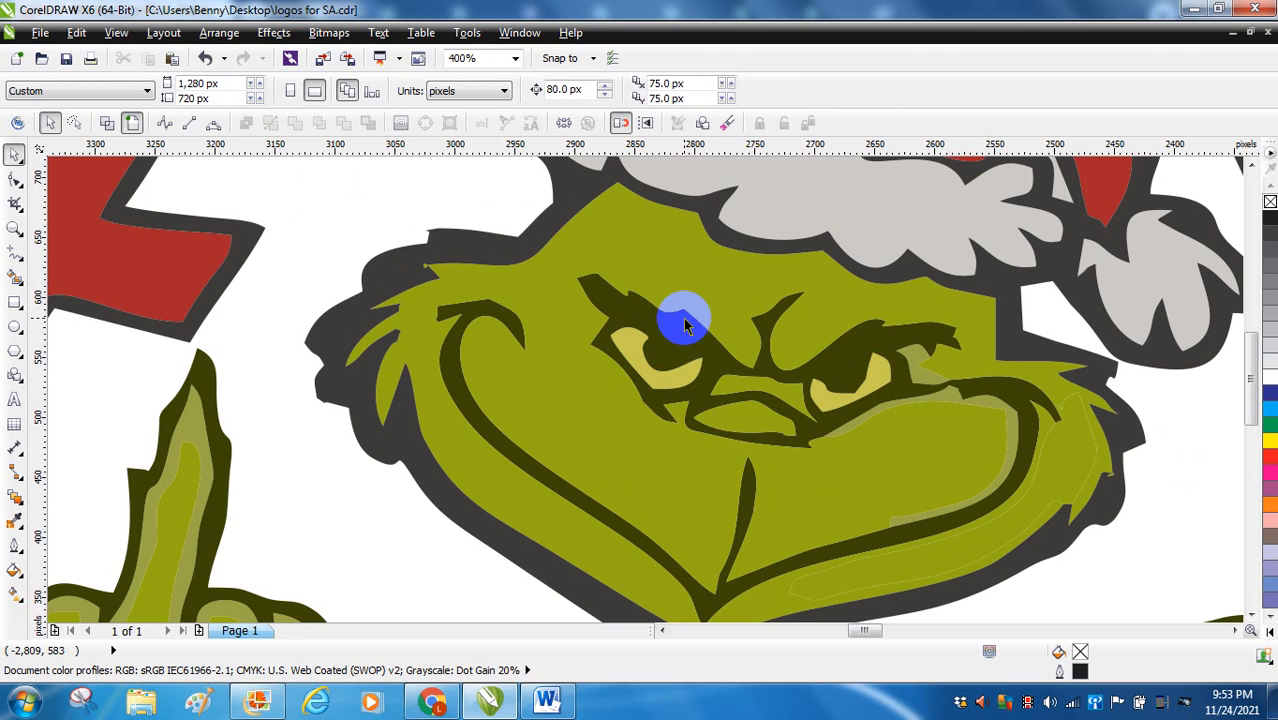
Weld the olive shading beside the right eye and along the right smile line into the green face fill.
{"action": "left_click", "coordinate": [918, 352]}
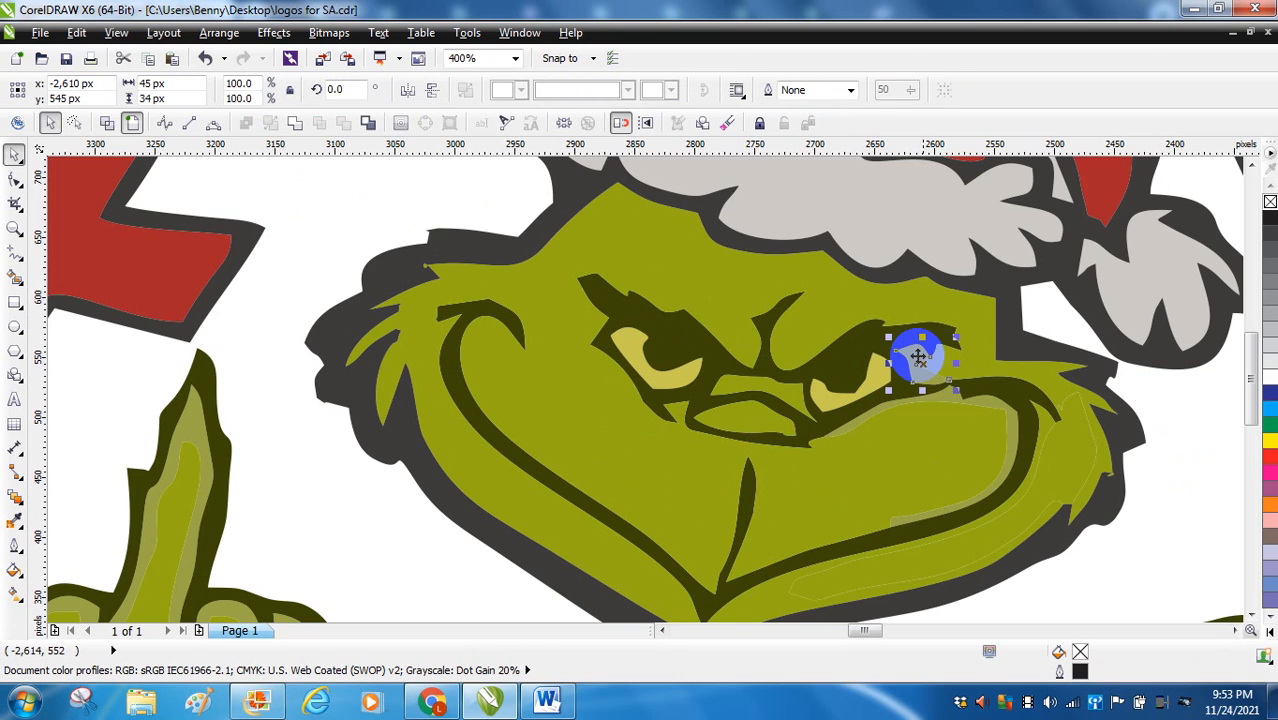
{"action": "left_click", "coordinate": [985, 401], "text": "shift"}
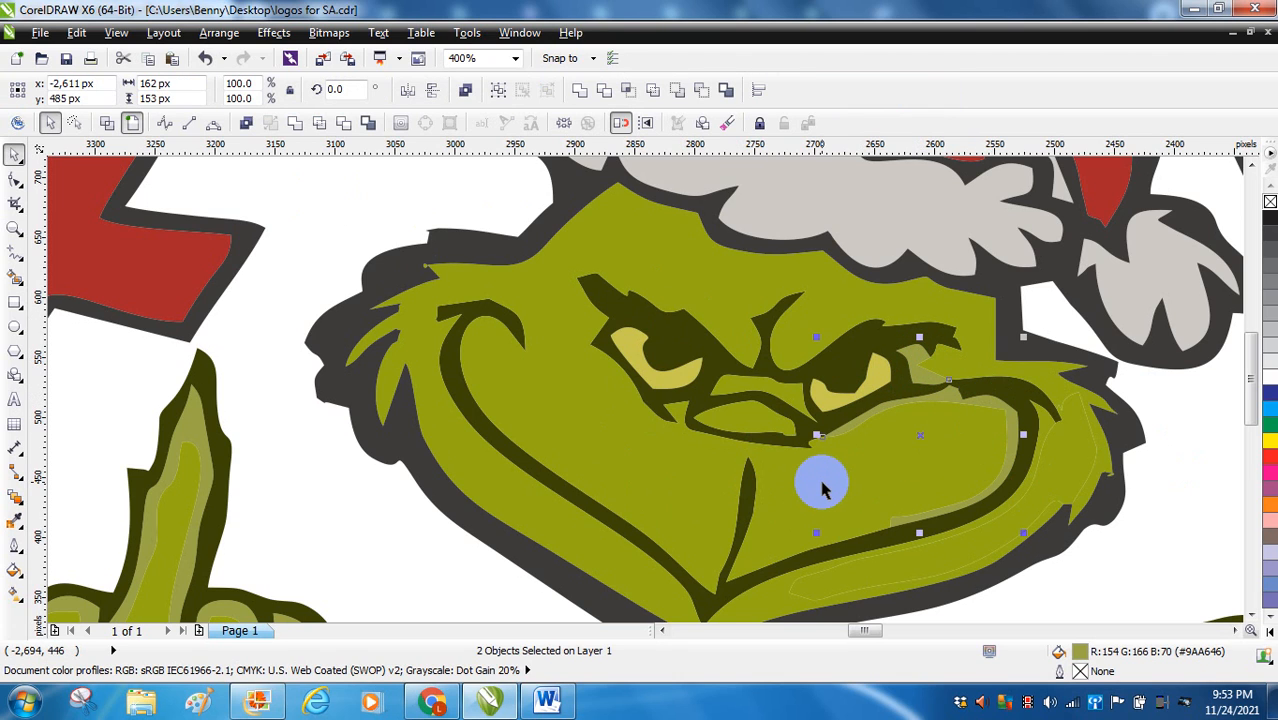
{"action": "left_click", "coordinate": [296, 123]}
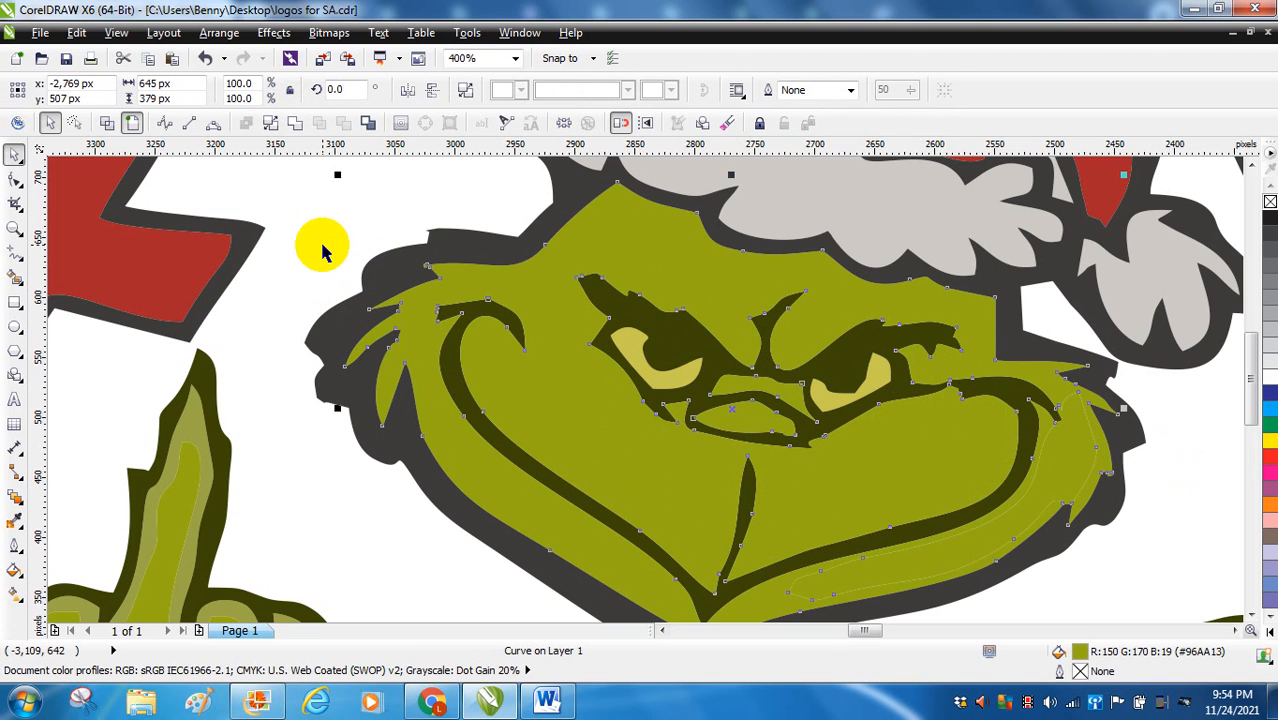
{"action": "left_click", "coordinate": [322, 250]}
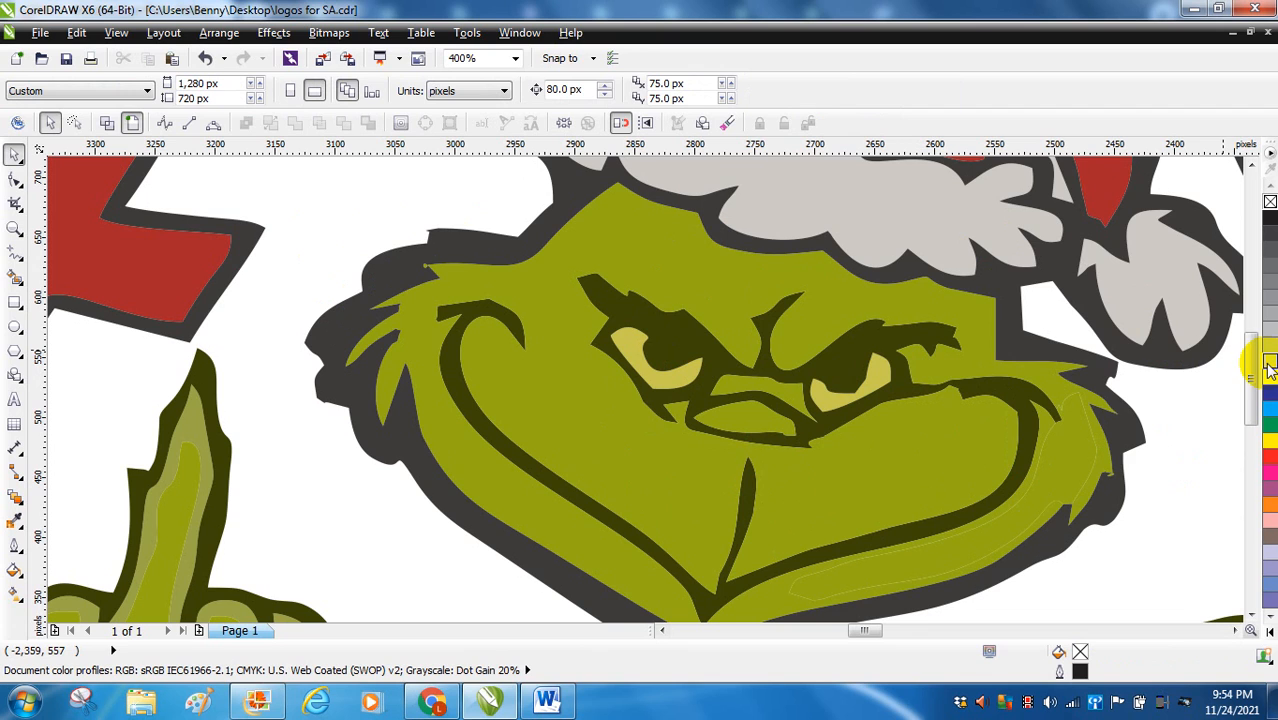
Weld the separate green strip along the right cheek and lower jaw into the main face fill.
{"action": "left_click_drag", "start_coordinate": [1250, 372], "coordinate": [1256, 395]}
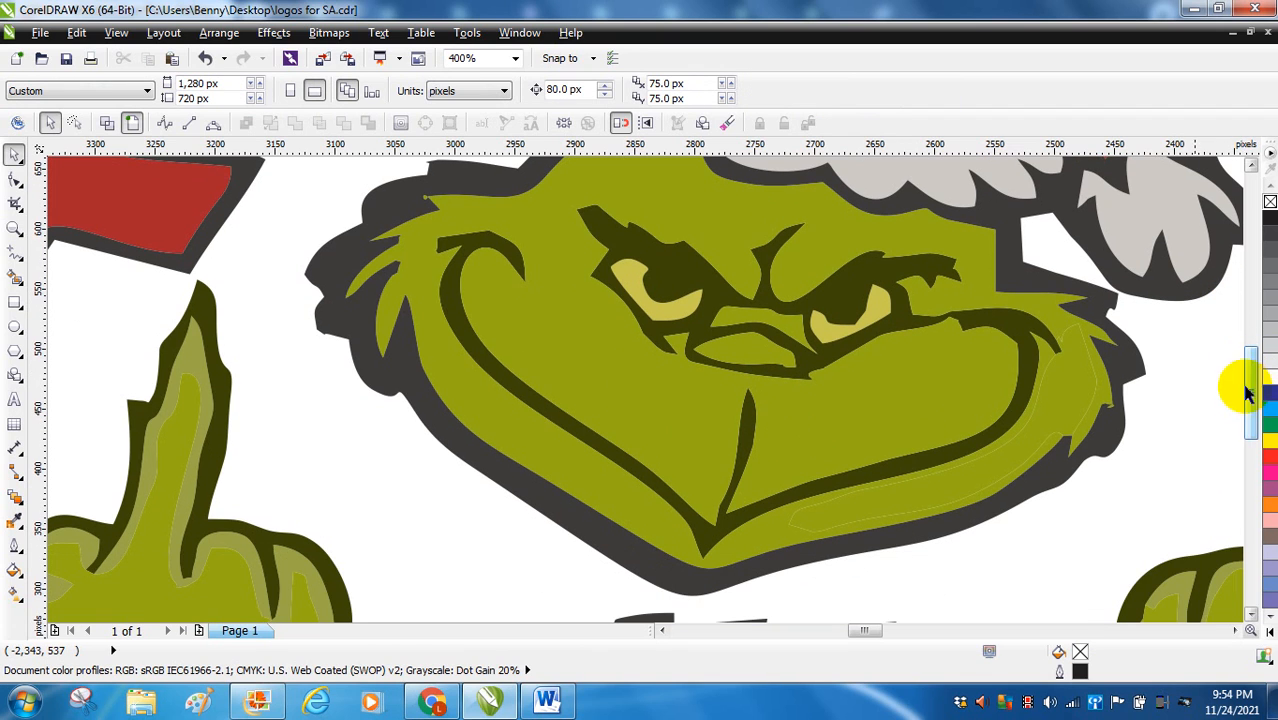
{"action": "left_click", "coordinate": [1064, 387]}
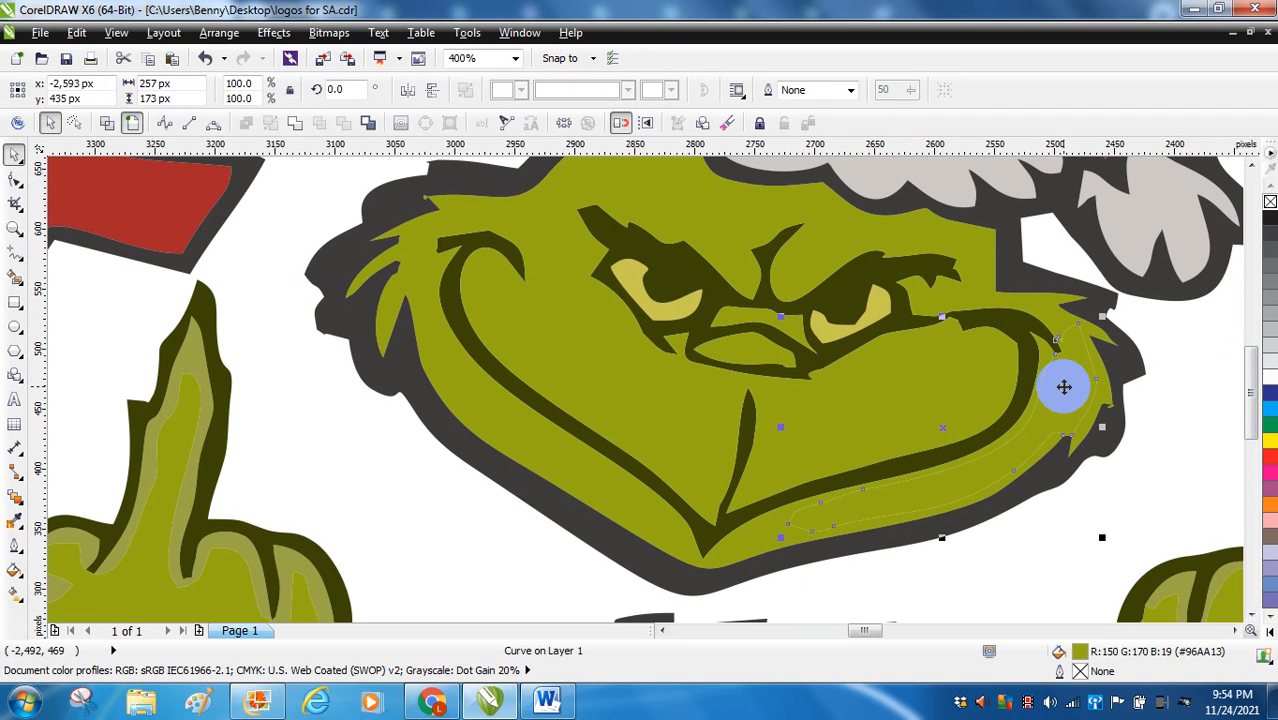
{"action": "left_click", "coordinate": [935, 370], "text": "shift"}
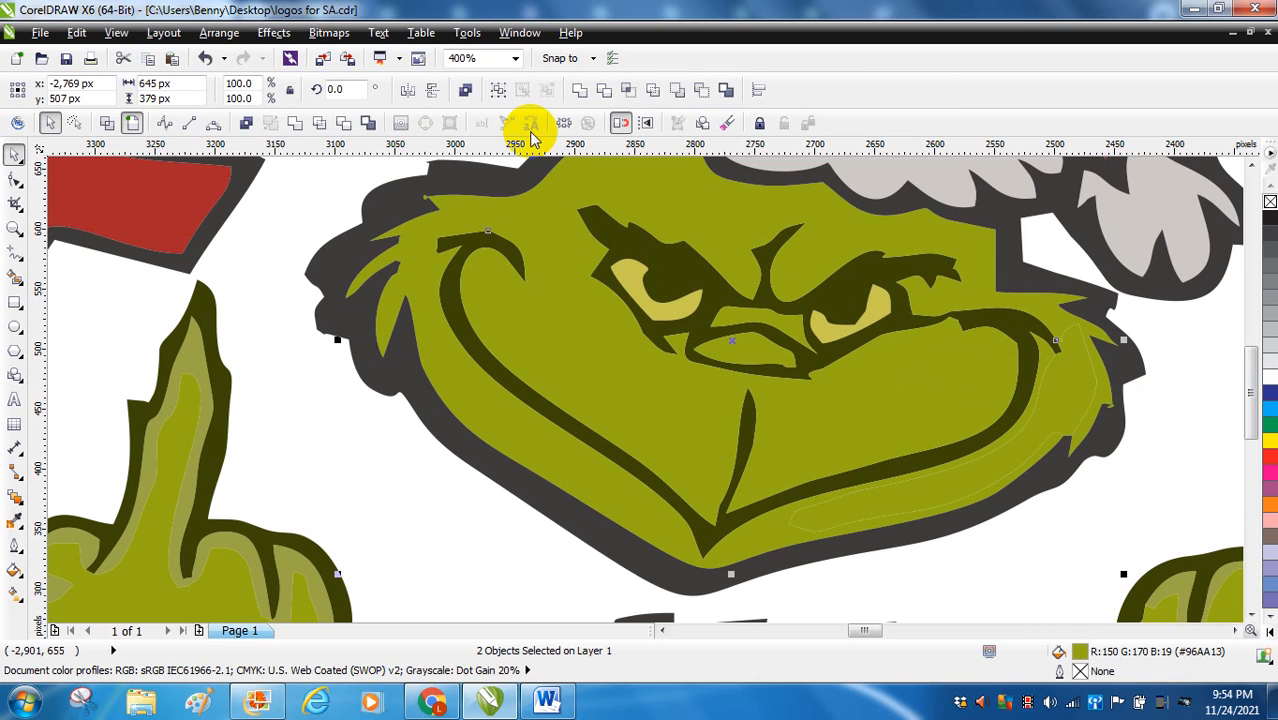
{"action": "left_click", "coordinate": [296, 122]}
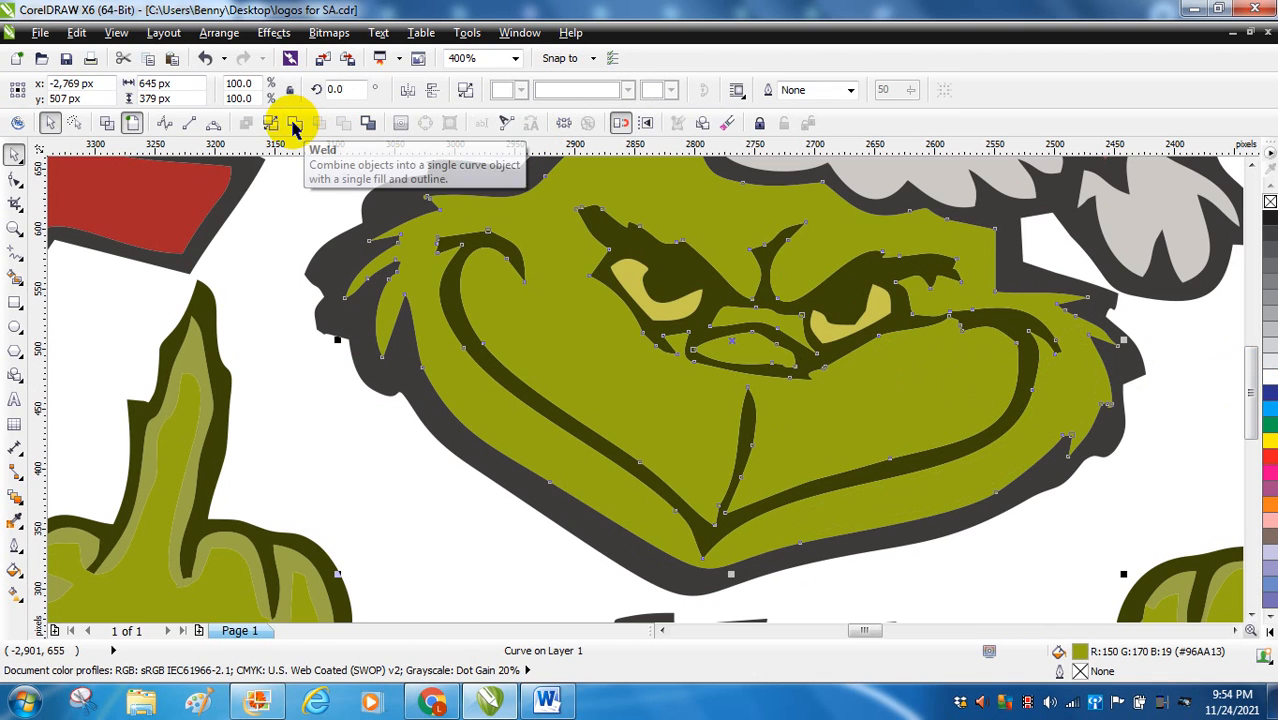
{"action": "left_click", "coordinate": [270, 200]}
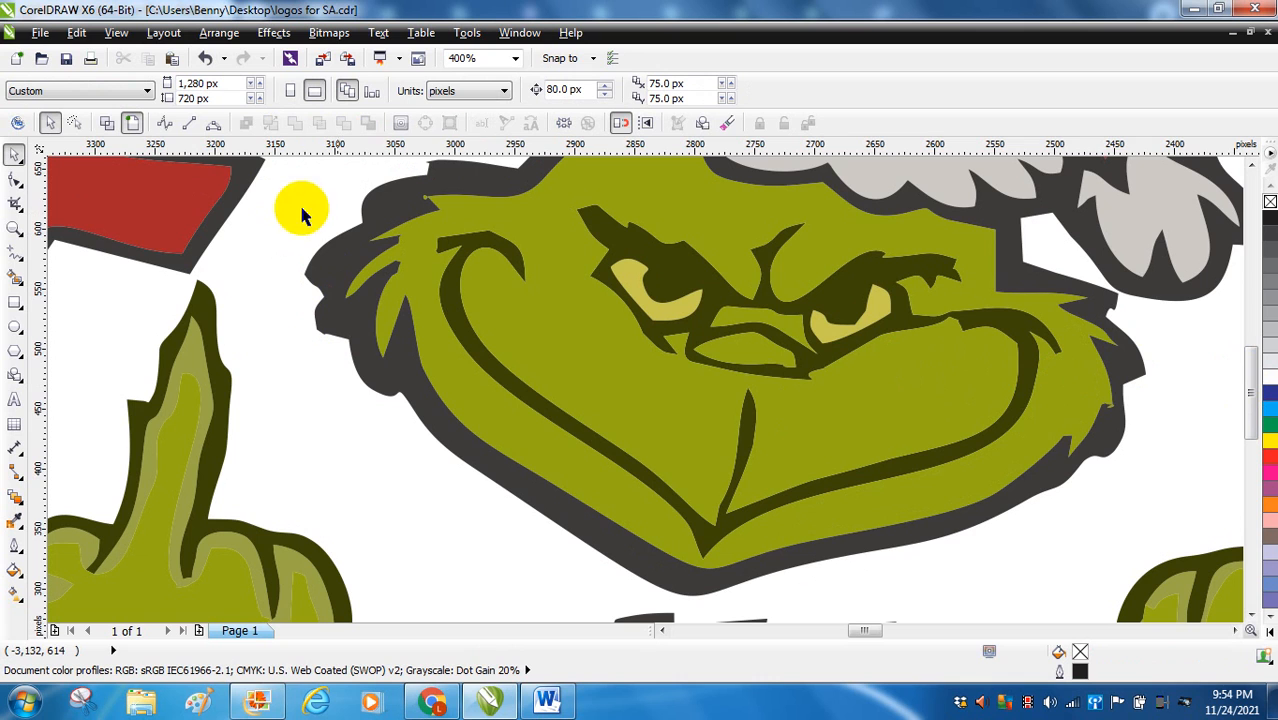
Weld the hat's grey fur brim and the grey pompom into a single shape.
{"action": "left_click_drag", "start_coordinate": [1252, 380], "coordinate": [1249, 297]}
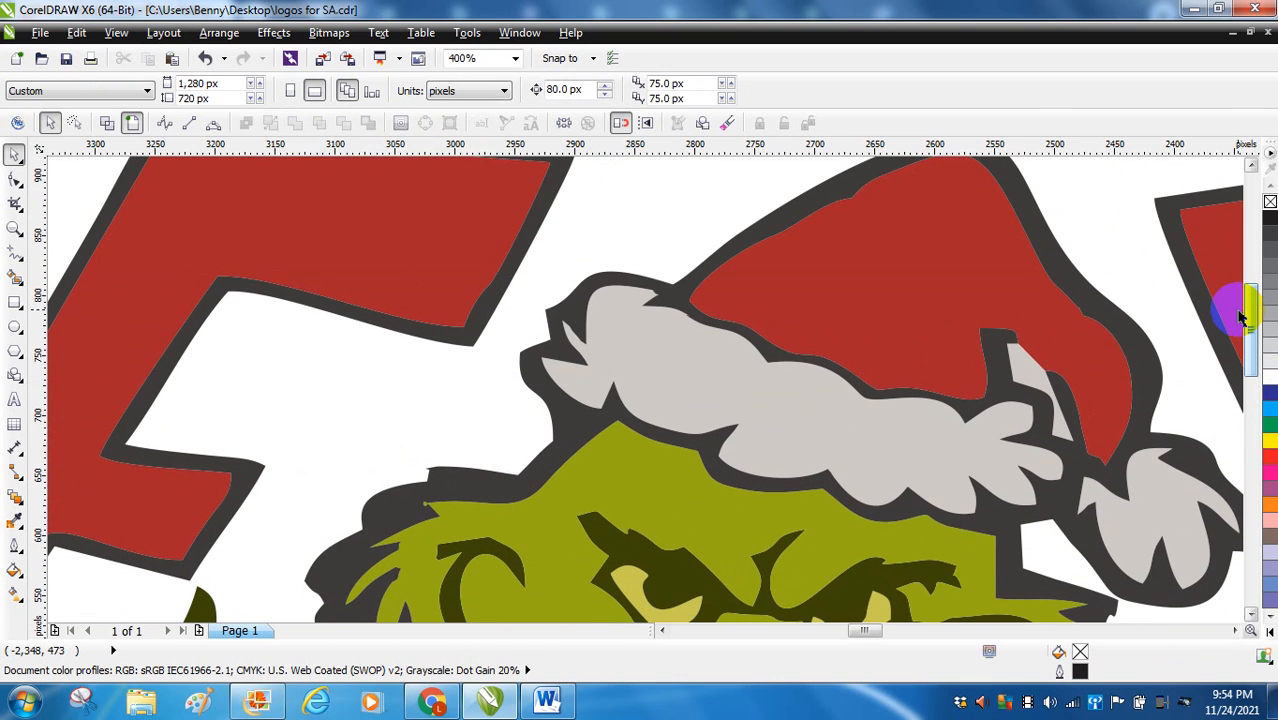
{"action": "left_click", "coordinate": [773, 396]}
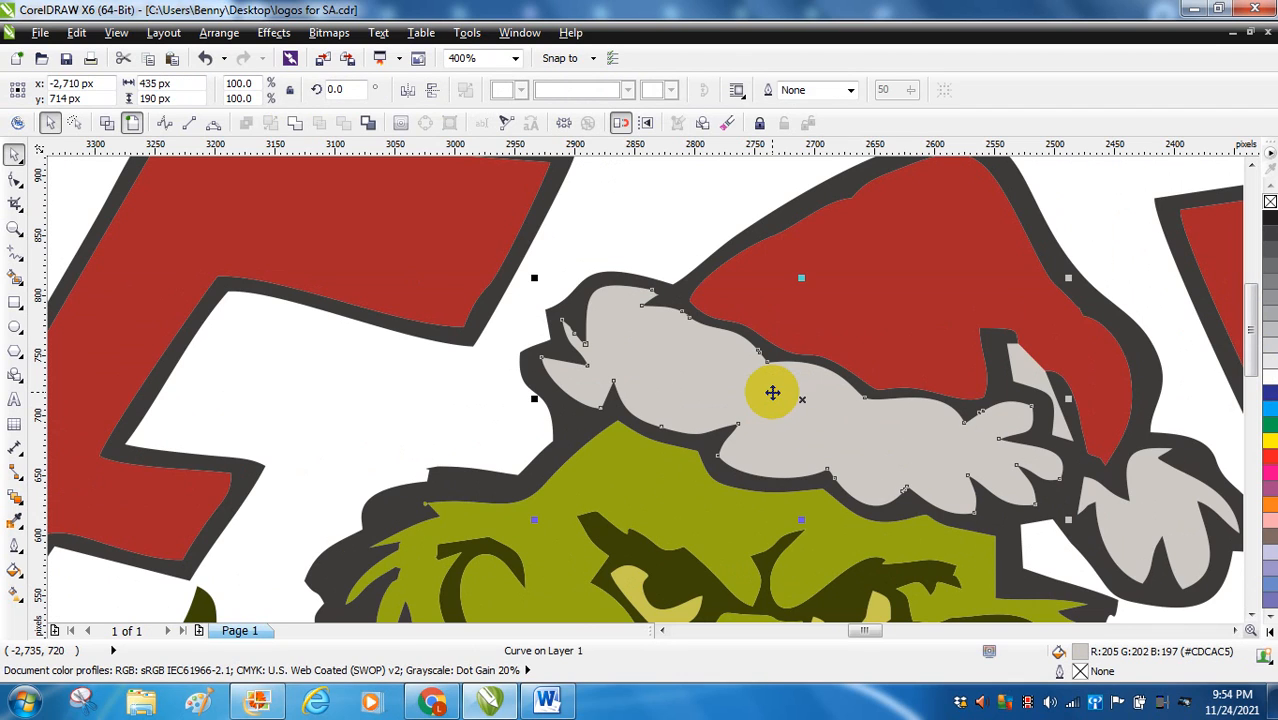
{"action": "left_click", "coordinate": [1065, 503]}
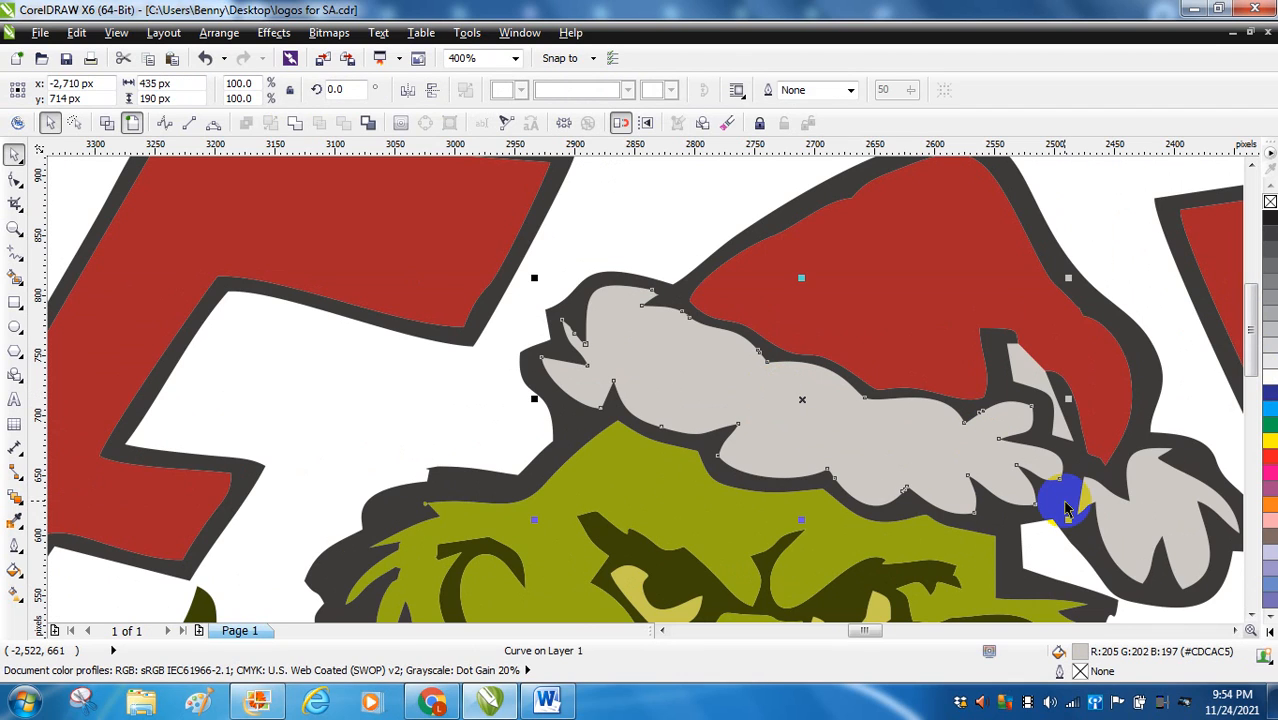
{"action": "left_click", "coordinate": [1130, 538], "text": "shift"}
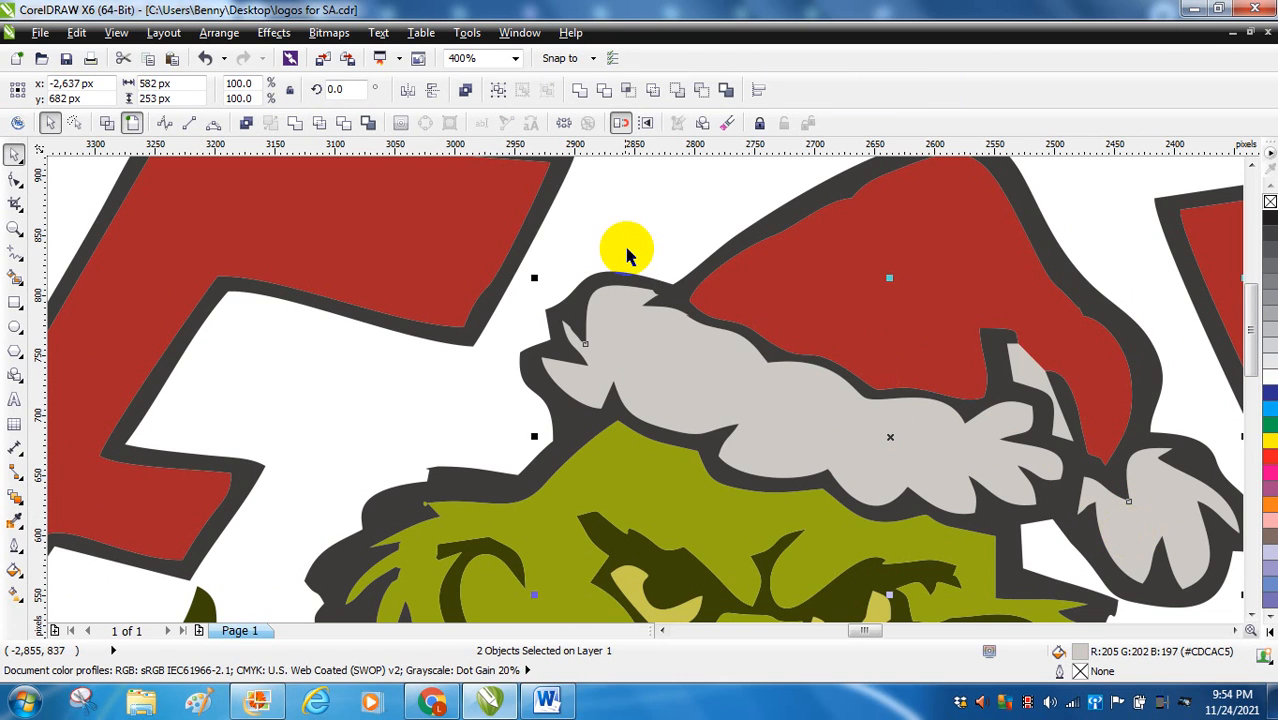
{"action": "left_click", "coordinate": [291, 124]}
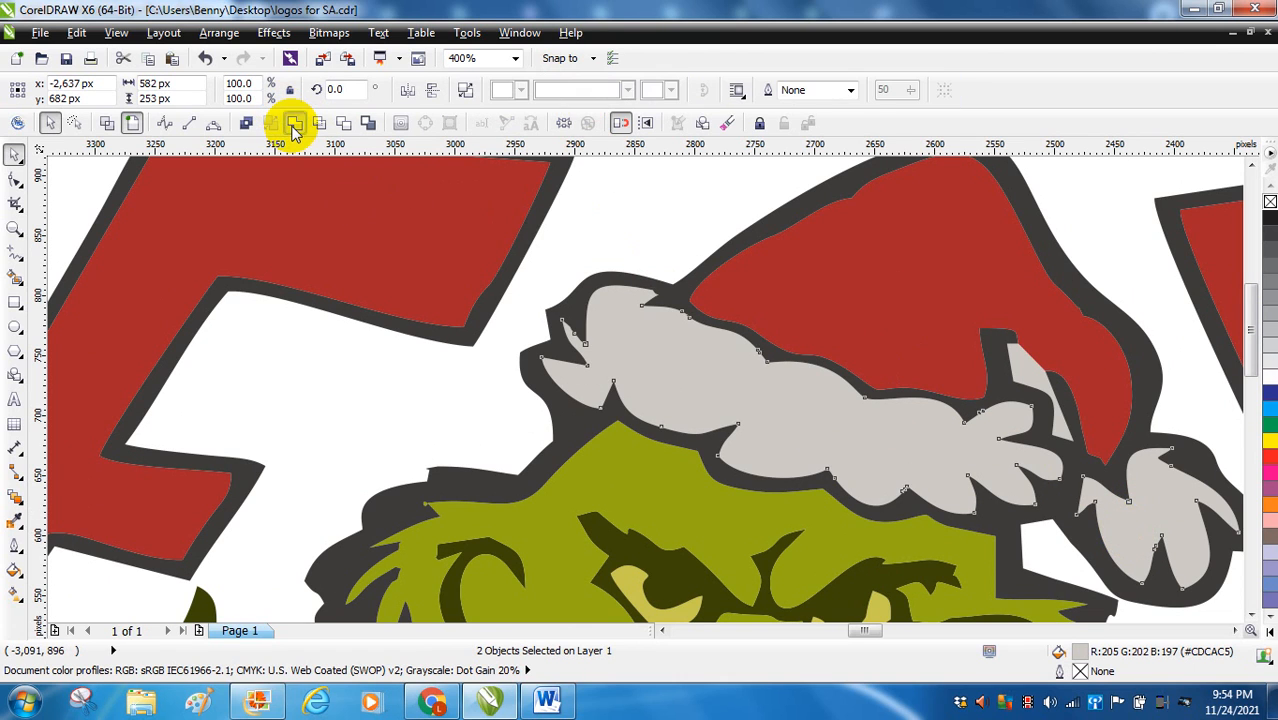
{"action": "left_click", "coordinate": [669, 194]}
{"action": "left_click", "coordinate": [687, 382]}
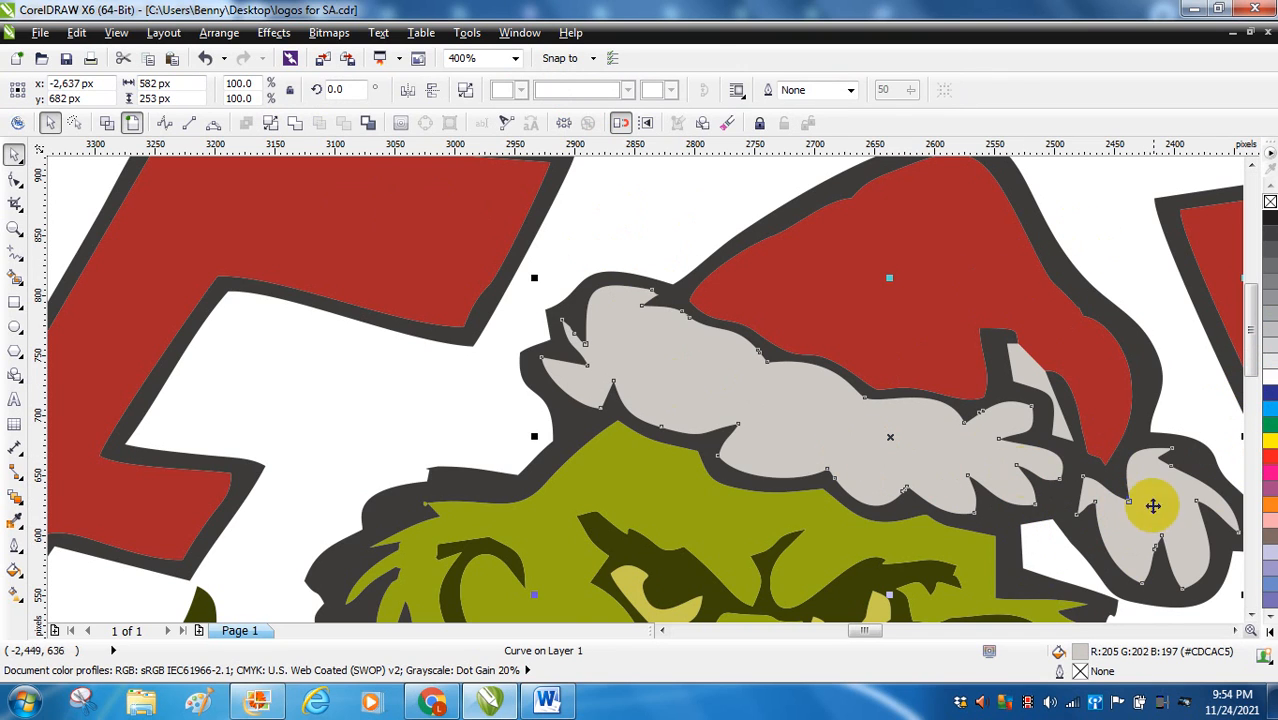
Fill the welded hat brim and pompom with white.
{"action": "left_click", "coordinate": [1268, 450]}
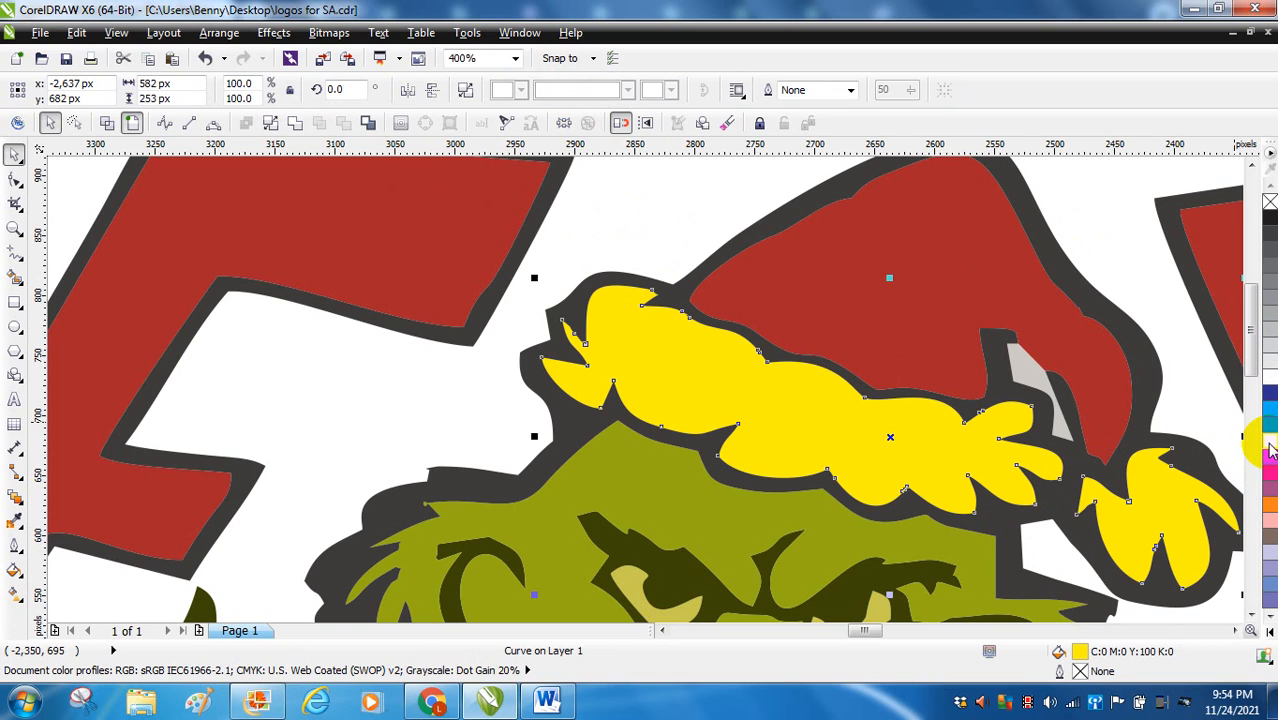
{"action": "left_click", "coordinate": [1270, 378]}
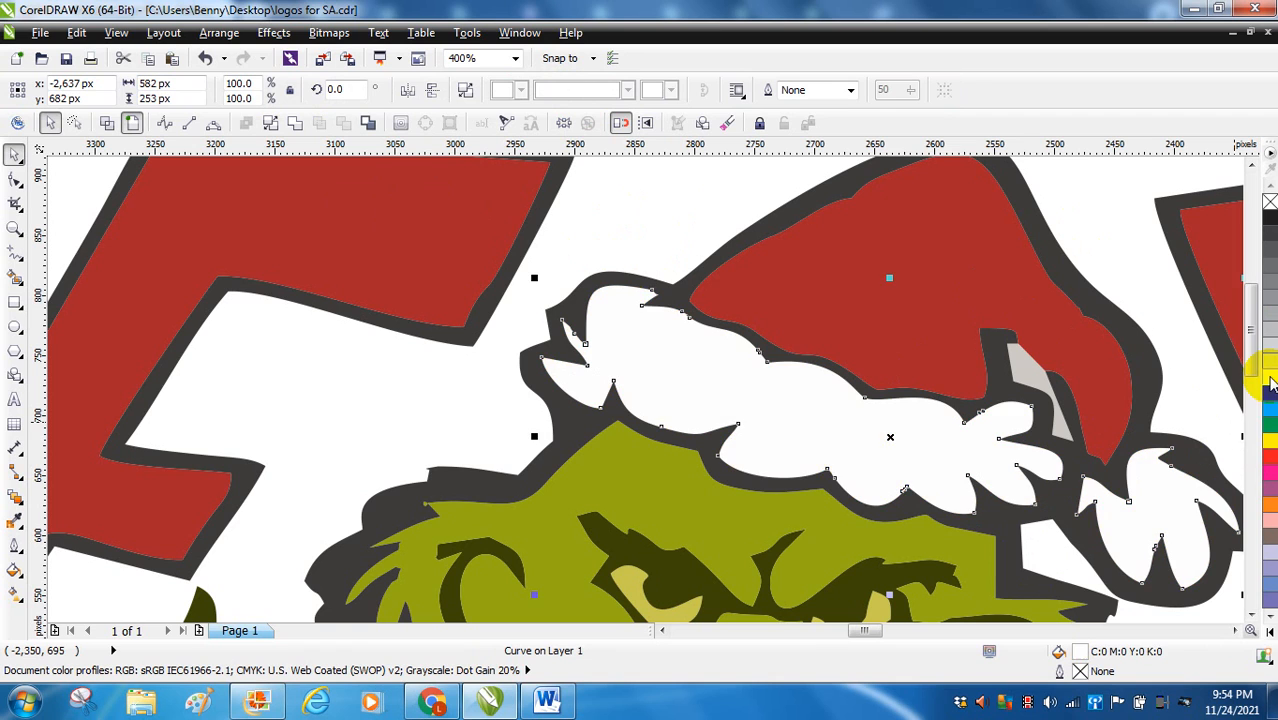
{"action": "left_click", "coordinate": [1141, 286]}
Weld the two eye shapes together and fill them with yellow.
{"action": "scroll", "coordinate": [1250, 340], "scroll_direction": "down", "scroll_amount": 3}
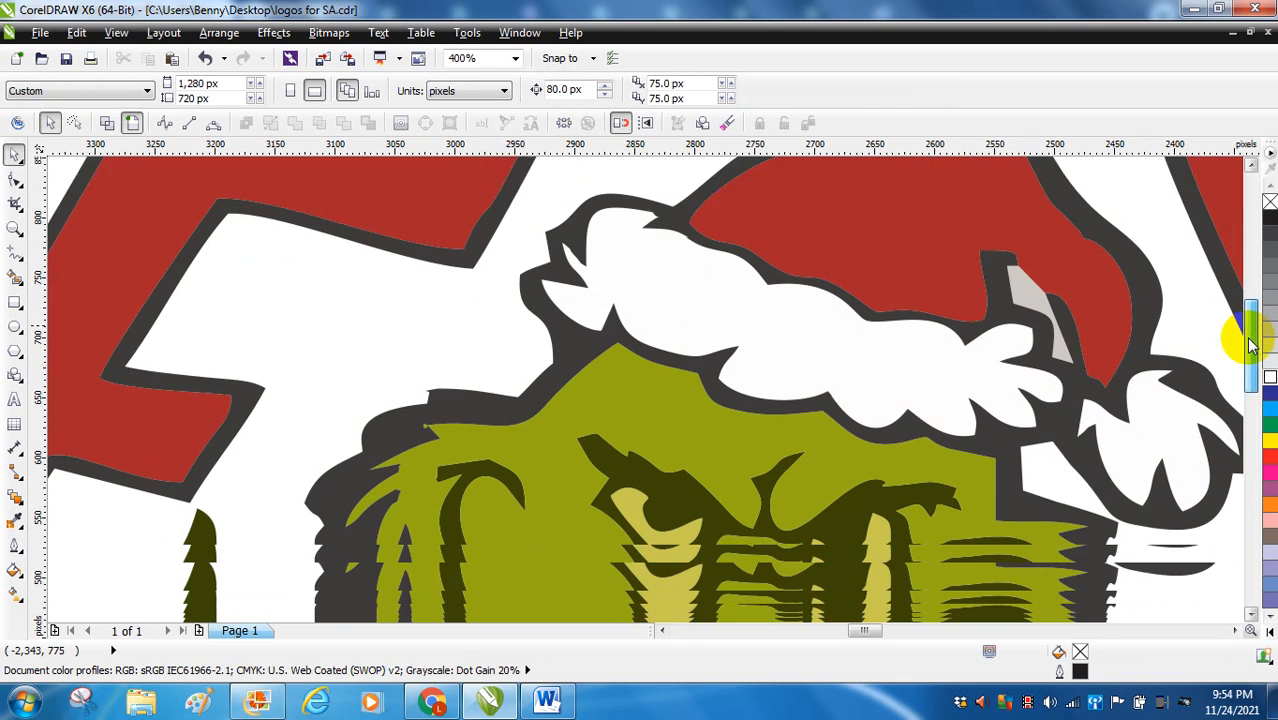
{"action": "left_click", "coordinate": [676, 490]}
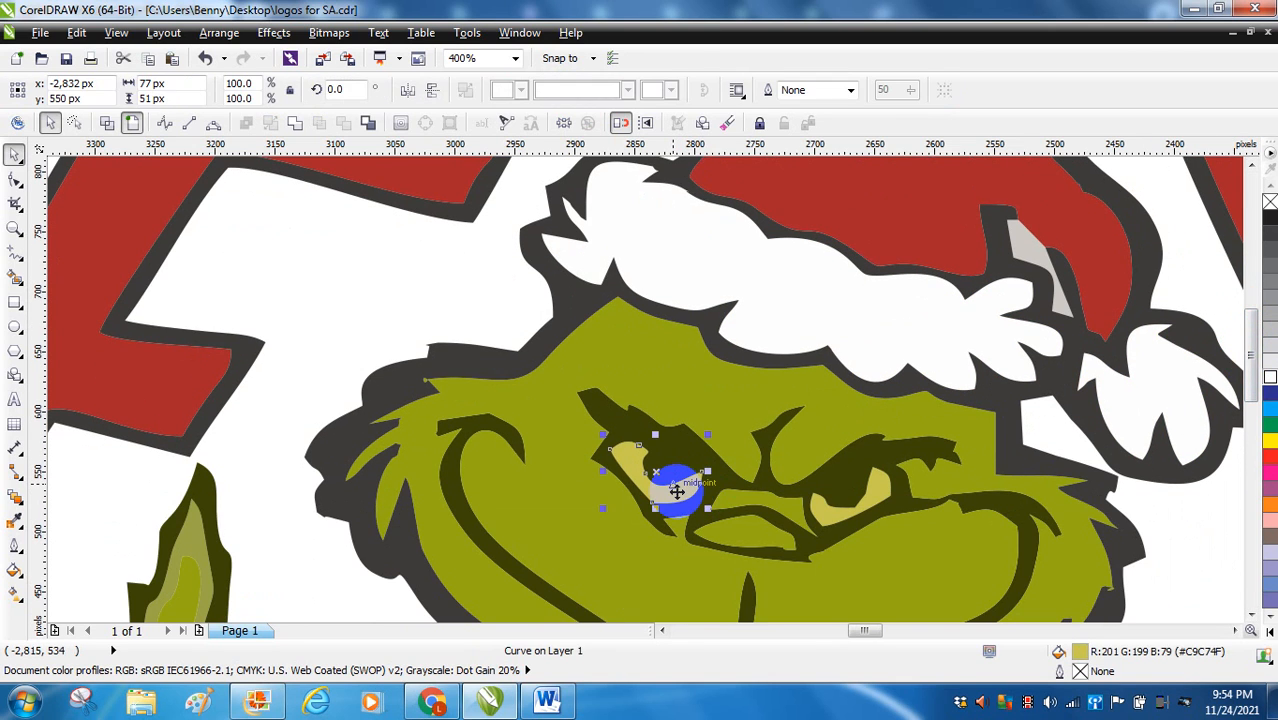
{"action": "left_click", "coordinate": [820, 518], "text": "shift"}
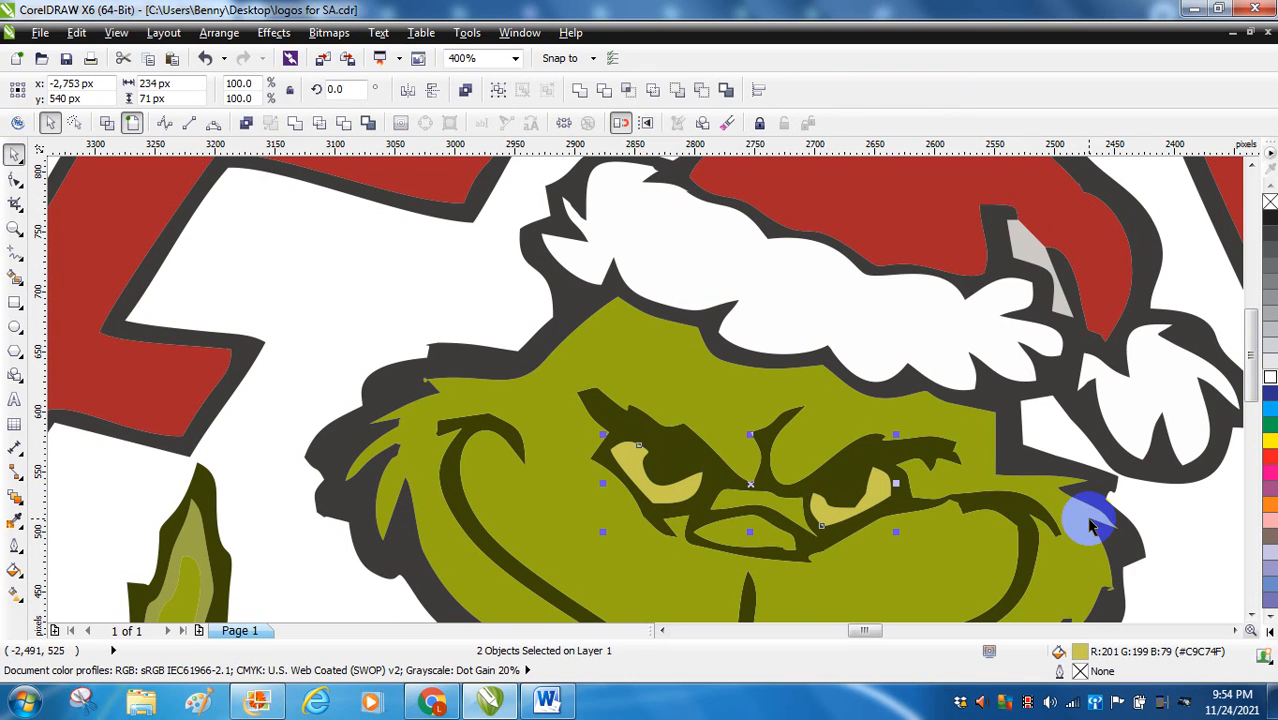
{"action": "left_click", "coordinate": [296, 122]}
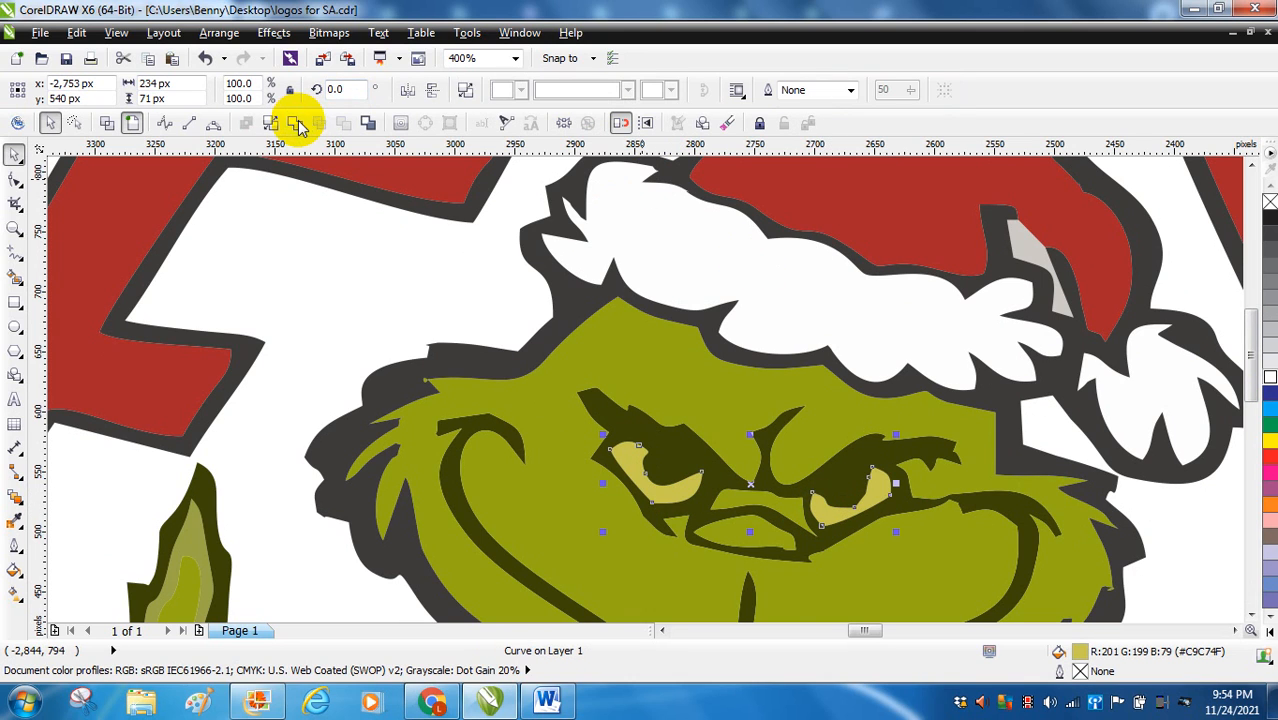
{"action": "left_click", "coordinate": [1270, 447]}
{"action": "left_click", "coordinate": [1184, 551]}
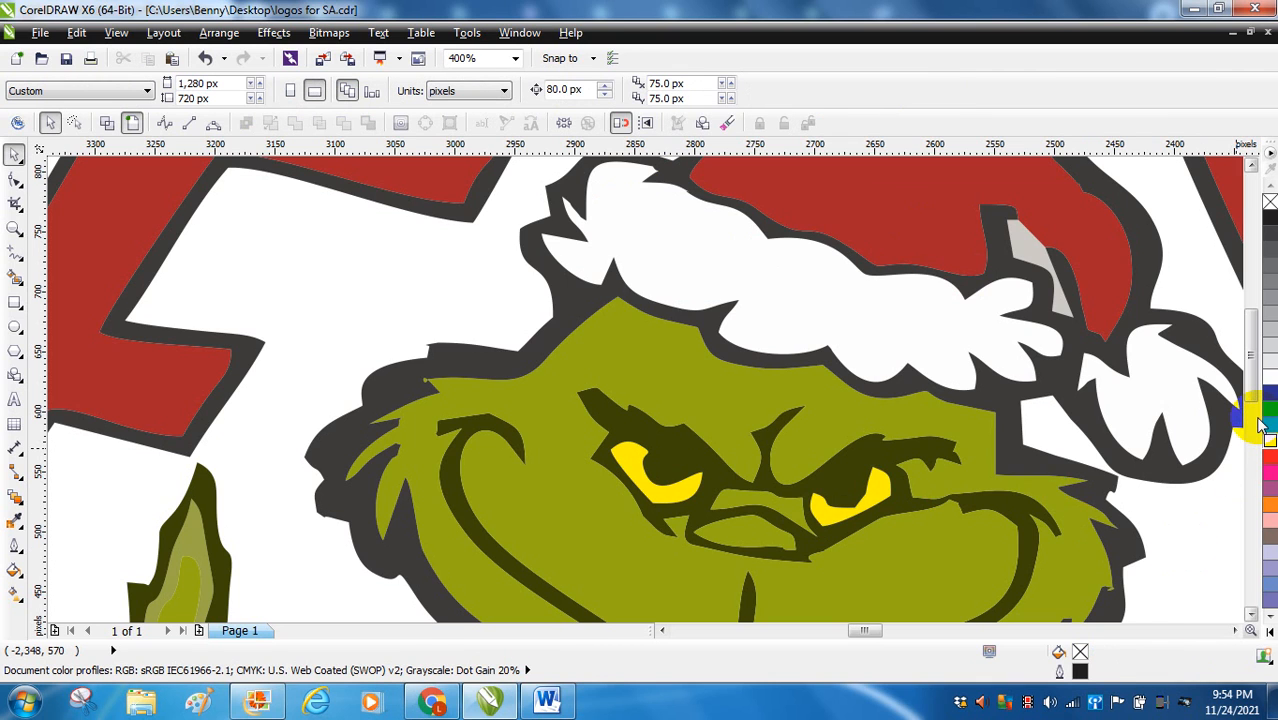
Weld the olive shading on the left hand's thumb and adjacent knuckle into the hand's main green fill.
{"action": "left_click", "coordinate": [1258, 425]}
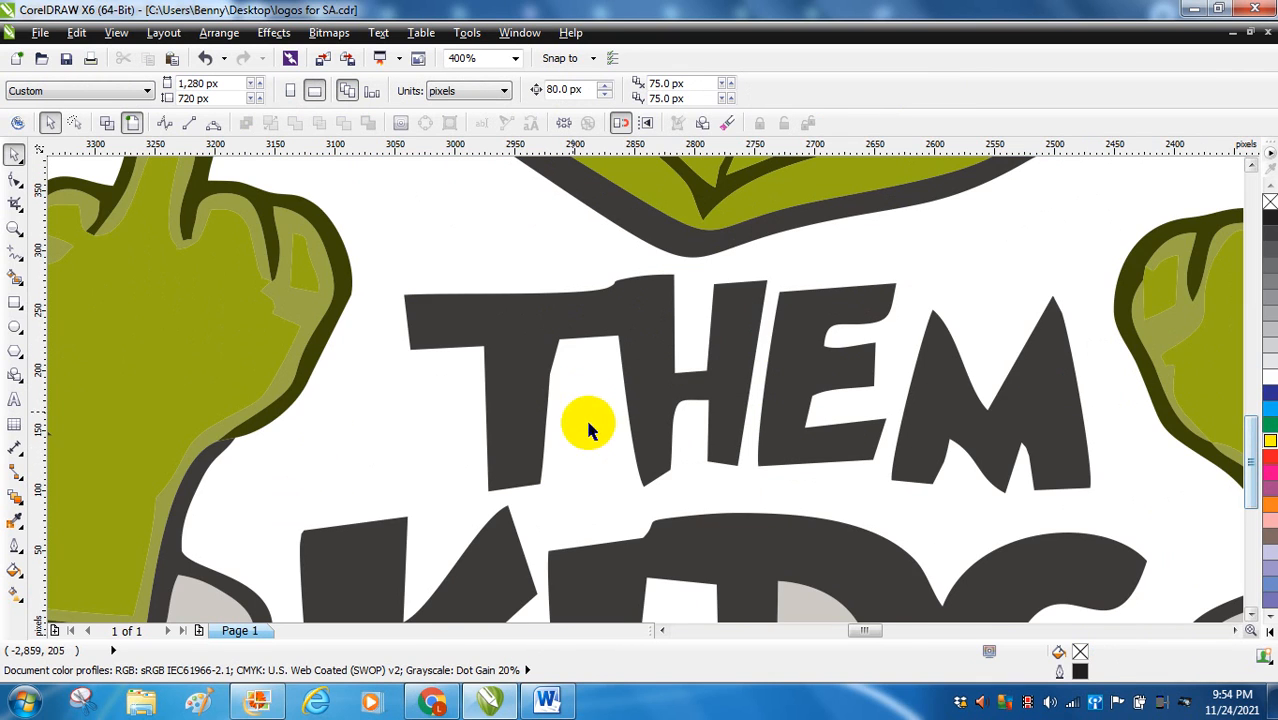
{"action": "left_click_drag", "start_coordinate": [876, 633], "coordinate": [865, 640]}
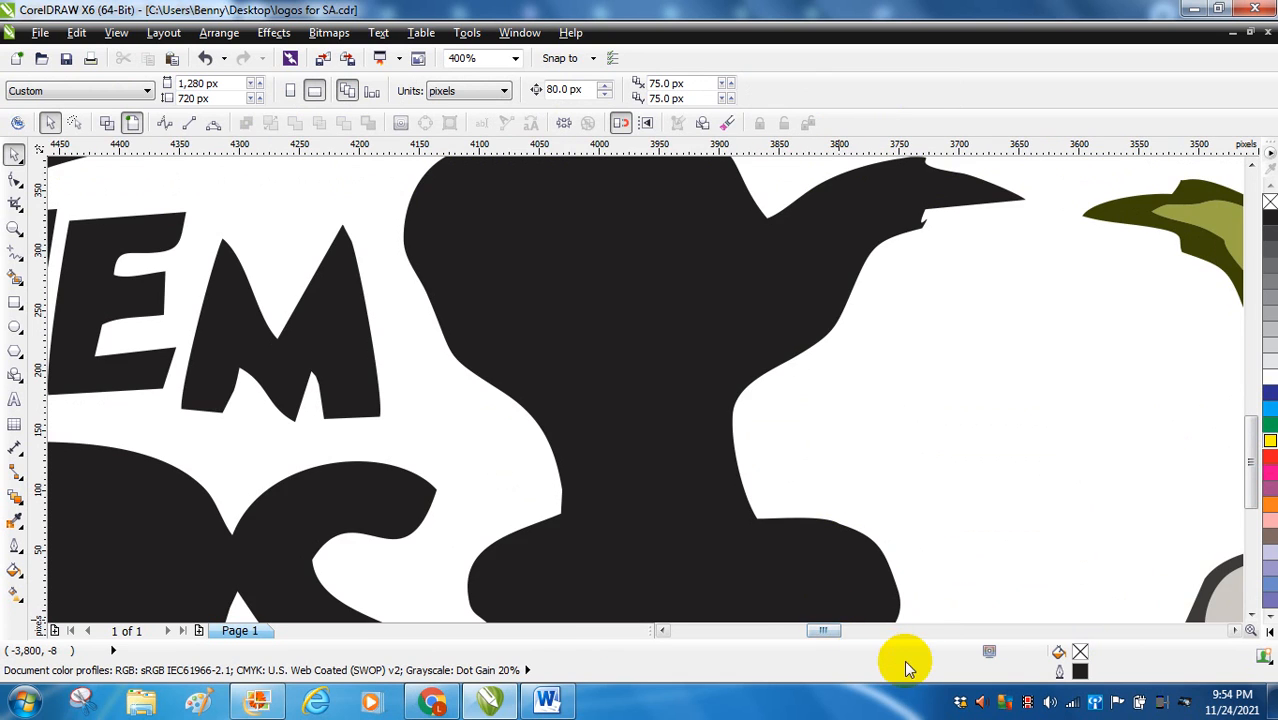
{"action": "left_click_drag", "start_coordinate": [828, 637], "coordinate": [850, 634]}
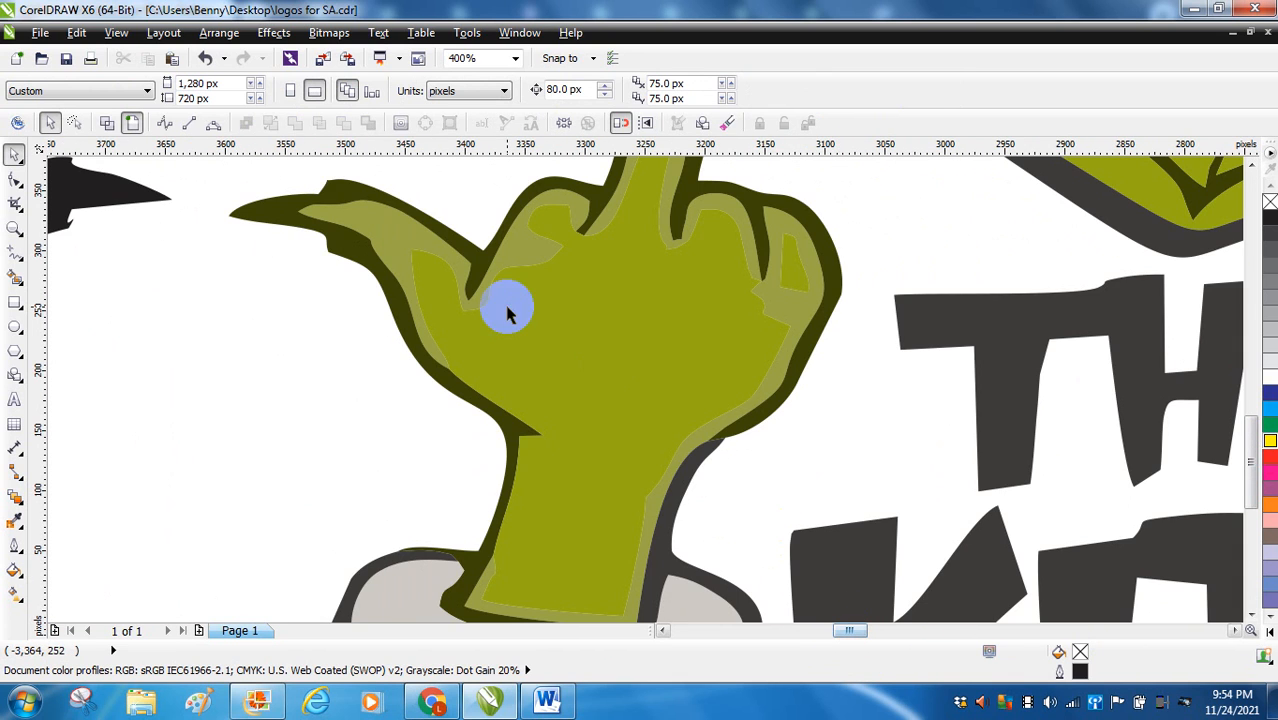
{"action": "left_click", "coordinate": [393, 243]}
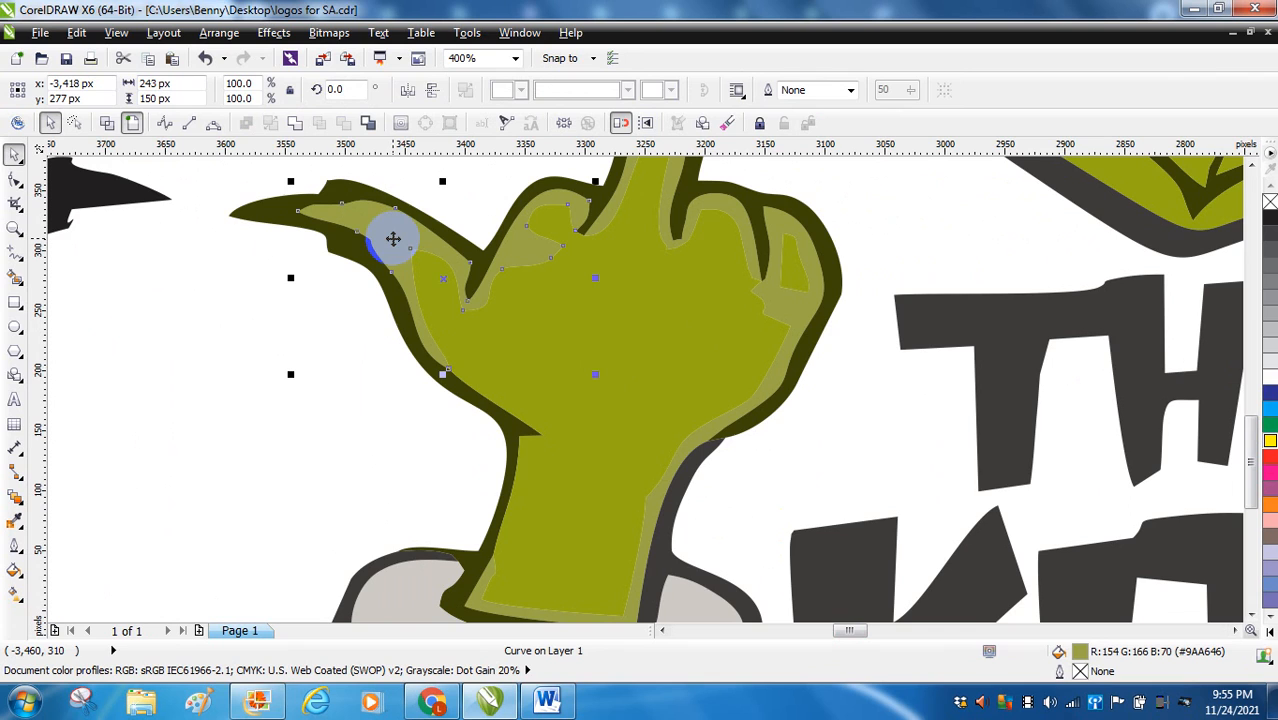
{"action": "left_click", "coordinate": [609, 304], "text": "shift"}
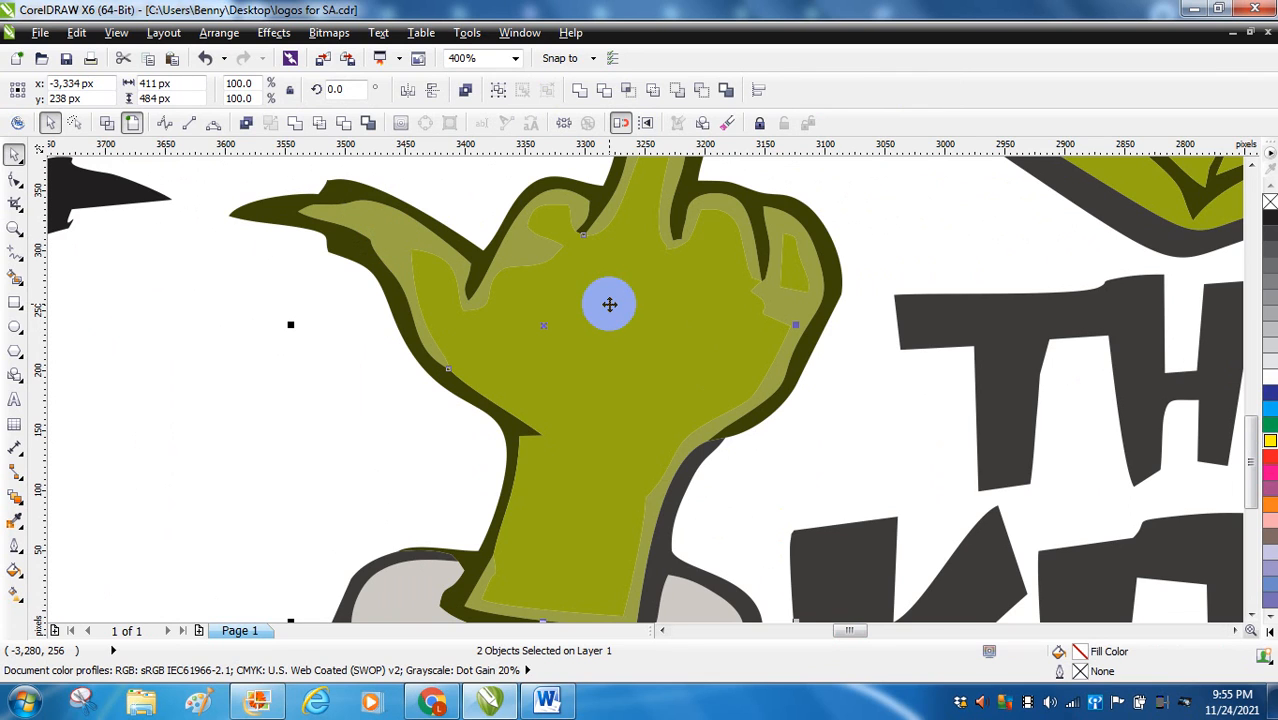
{"action": "left_click", "coordinate": [295, 124]}
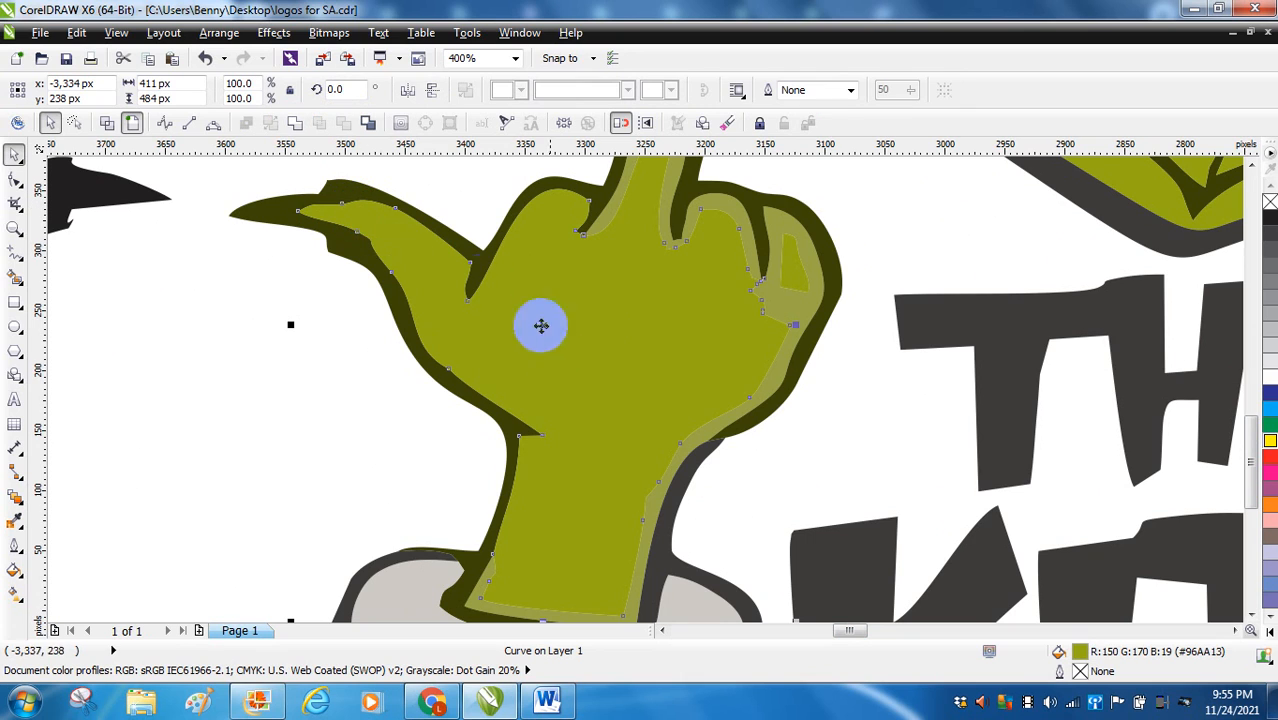
{"action": "left_click", "coordinate": [271, 437]}
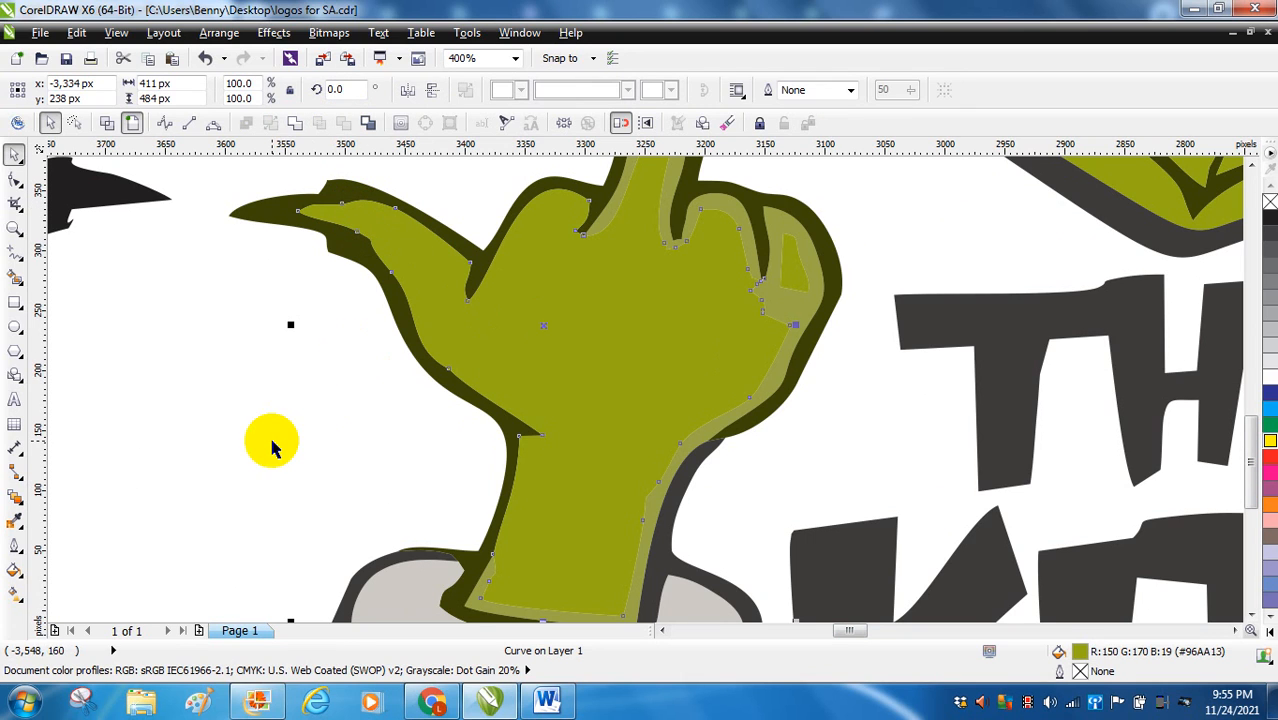
Try to weld the olive shading along the left hand's outer finger and wrist into the green fill.
{"action": "left_click", "coordinate": [798, 318]}
{"action": "left_click", "coordinate": [636, 348], "text": "shift"}
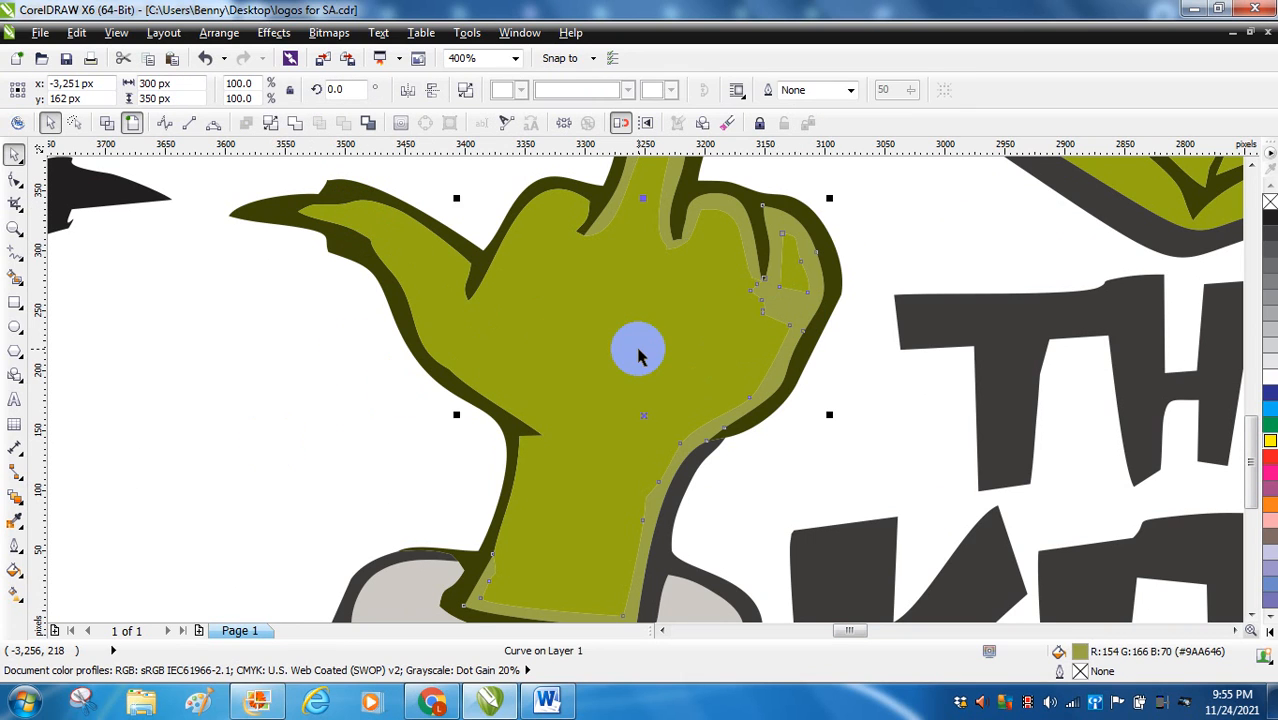
{"action": "left_click", "coordinate": [295, 124]}
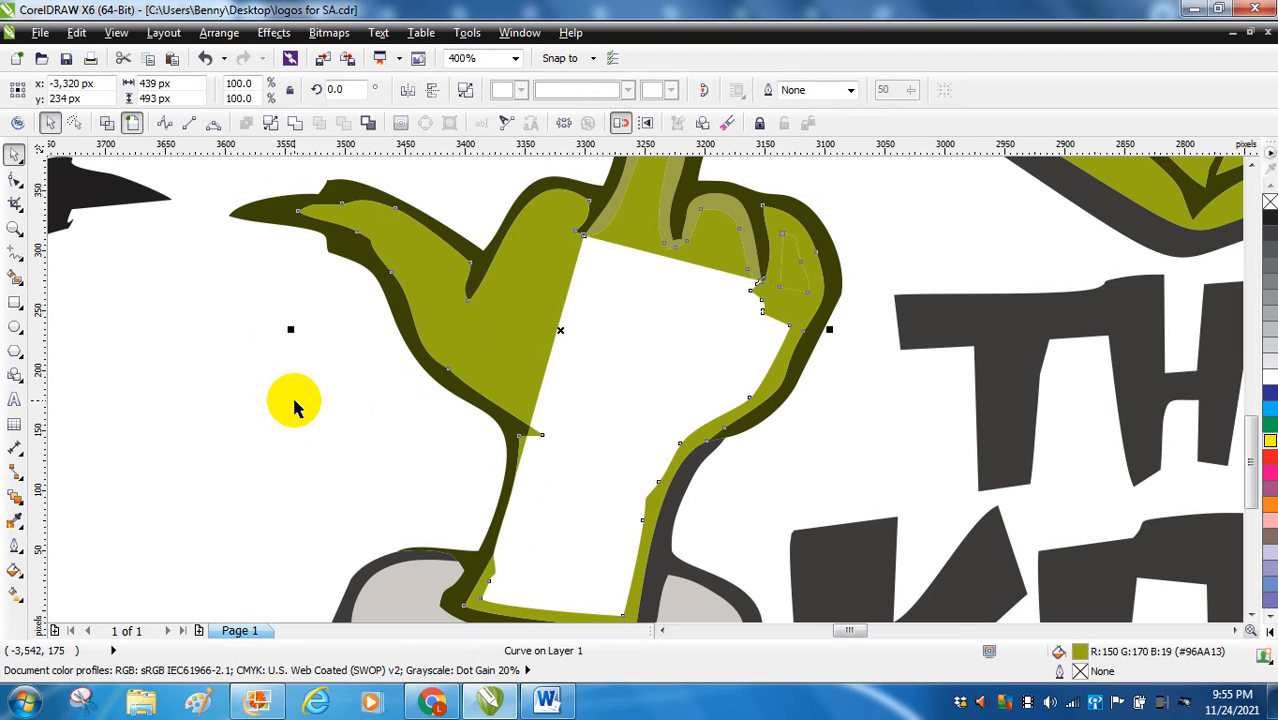
{"action": "key", "text": "ctrl+z"}
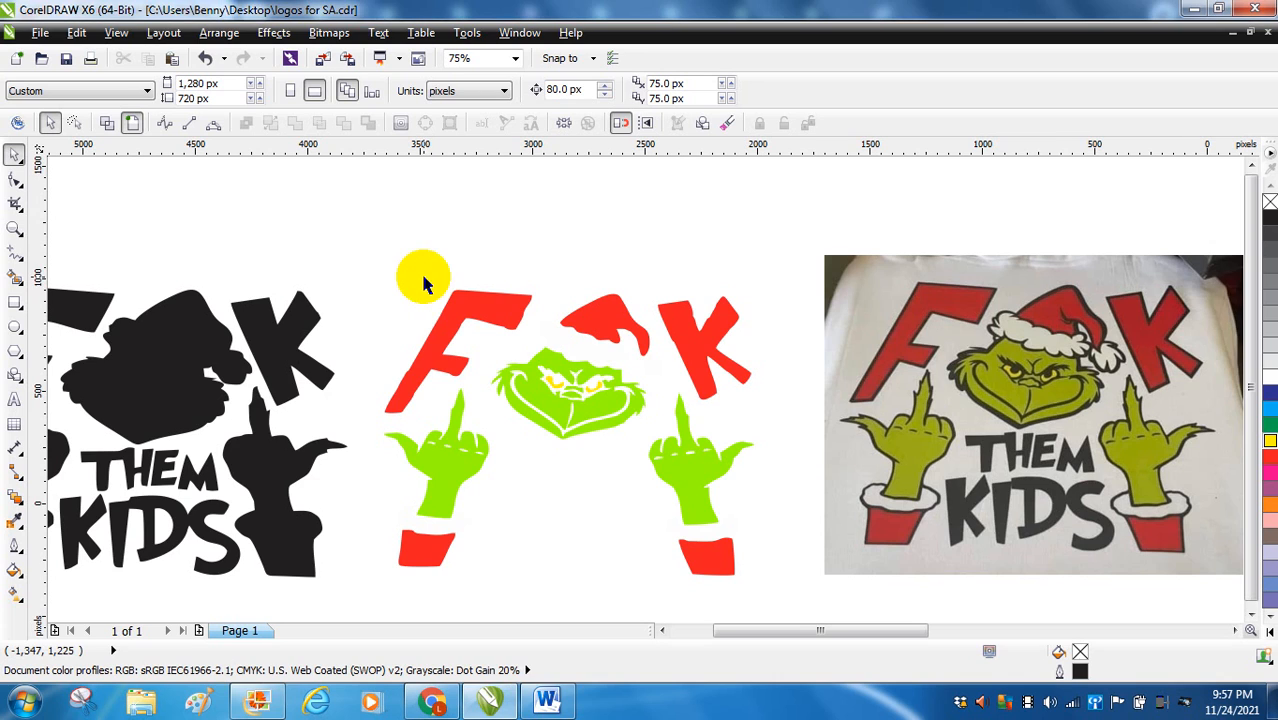
Recolor the white hat fur and sleeve cuffs to 40% black grey so they stand out from the page.
{"action": "left_click", "coordinate": [503, 303]}
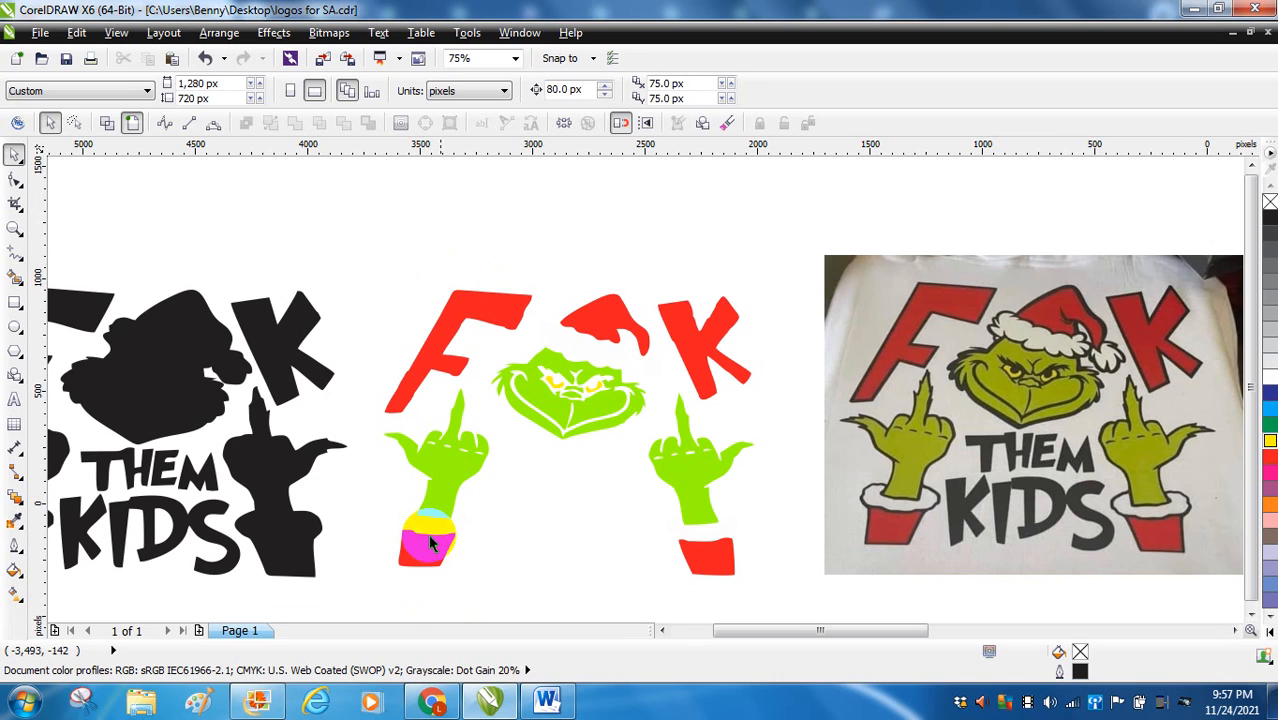
{"action": "left_click", "coordinate": [447, 530]}
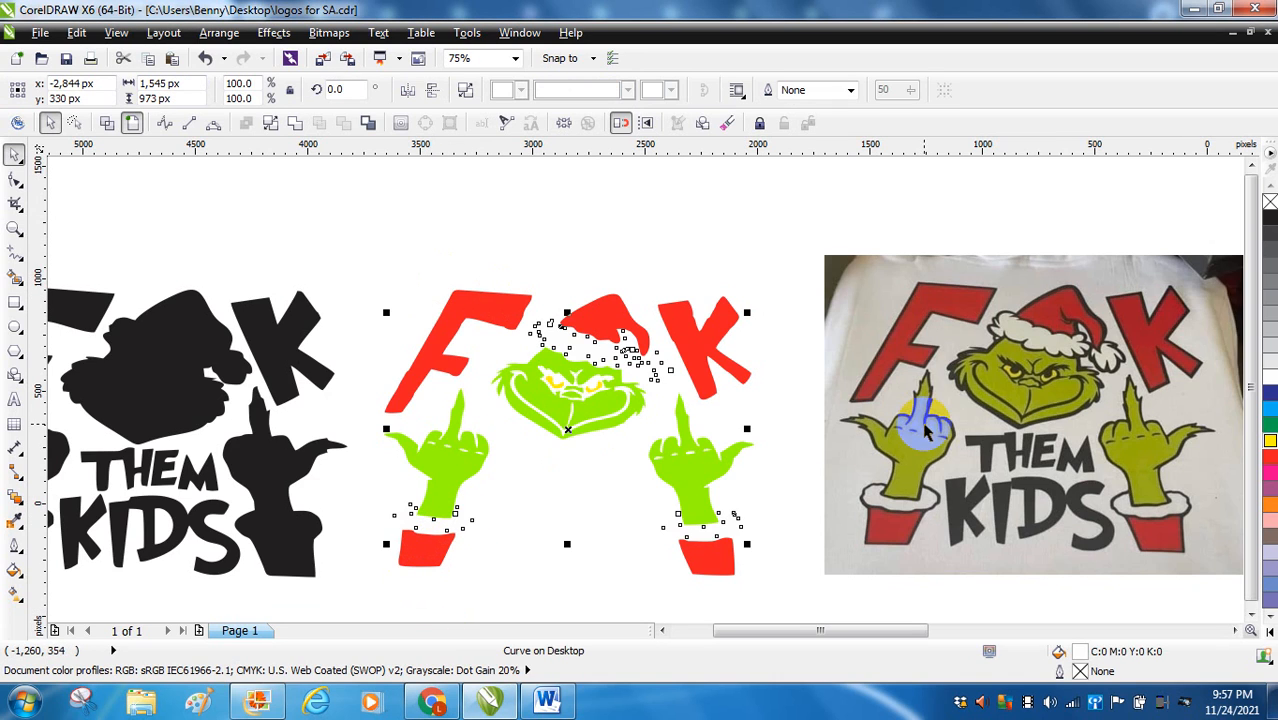
{"action": "left_click", "coordinate": [1269, 362]}
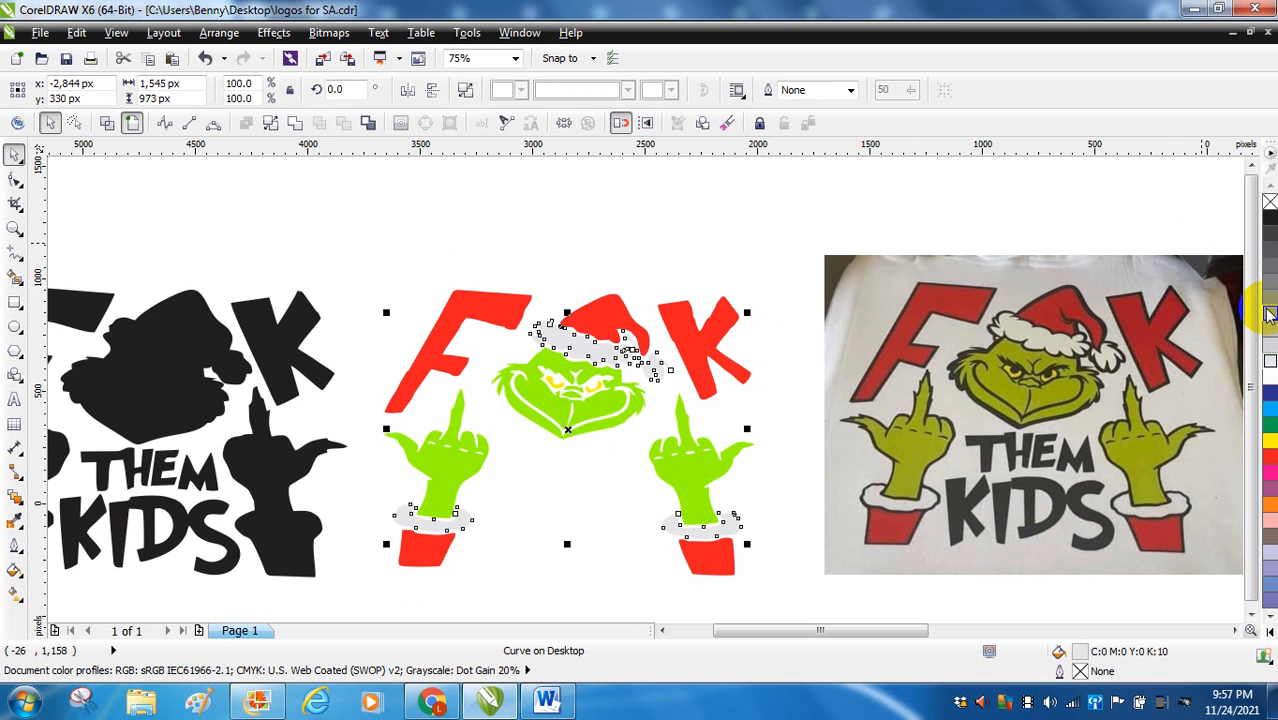
{"action": "left_click", "coordinate": [1269, 316]}
{"action": "left_click", "coordinate": [727, 228]}
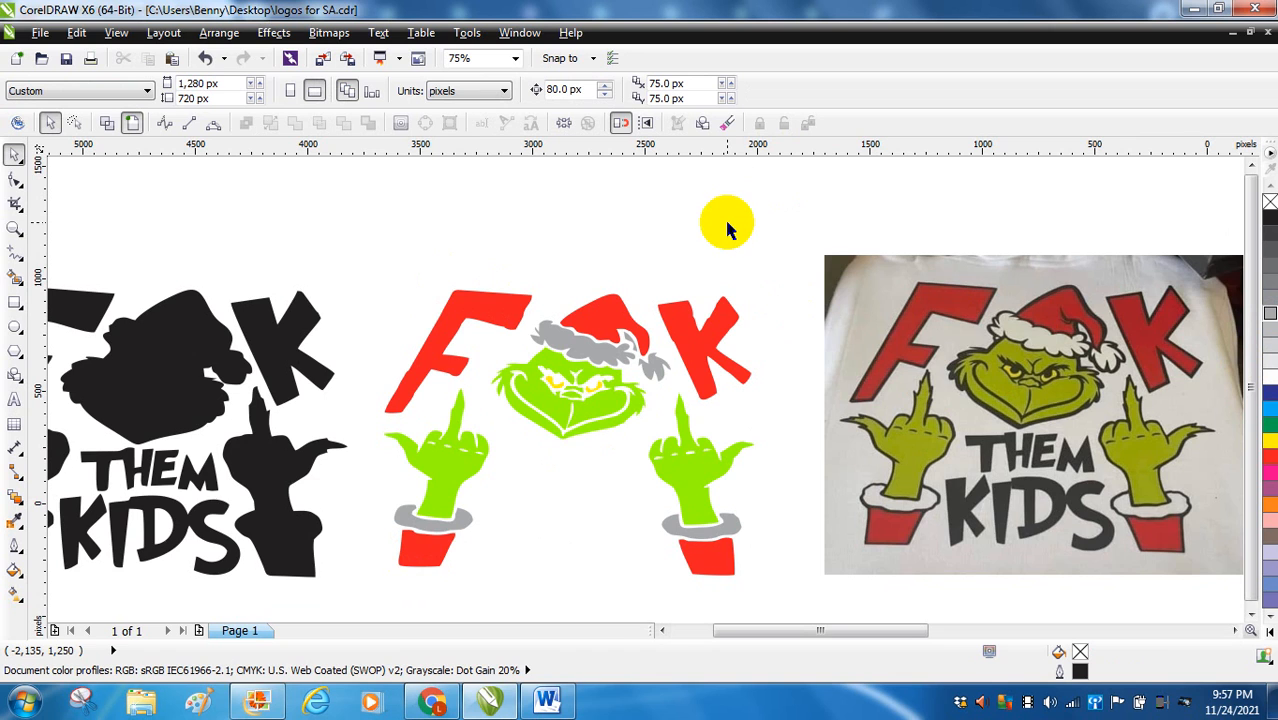
Move the red letters, hat and sleeves into place over the black silhouette.
{"action": "left_click_drag", "start_coordinate": [803, 636], "coordinate": [773, 637]}
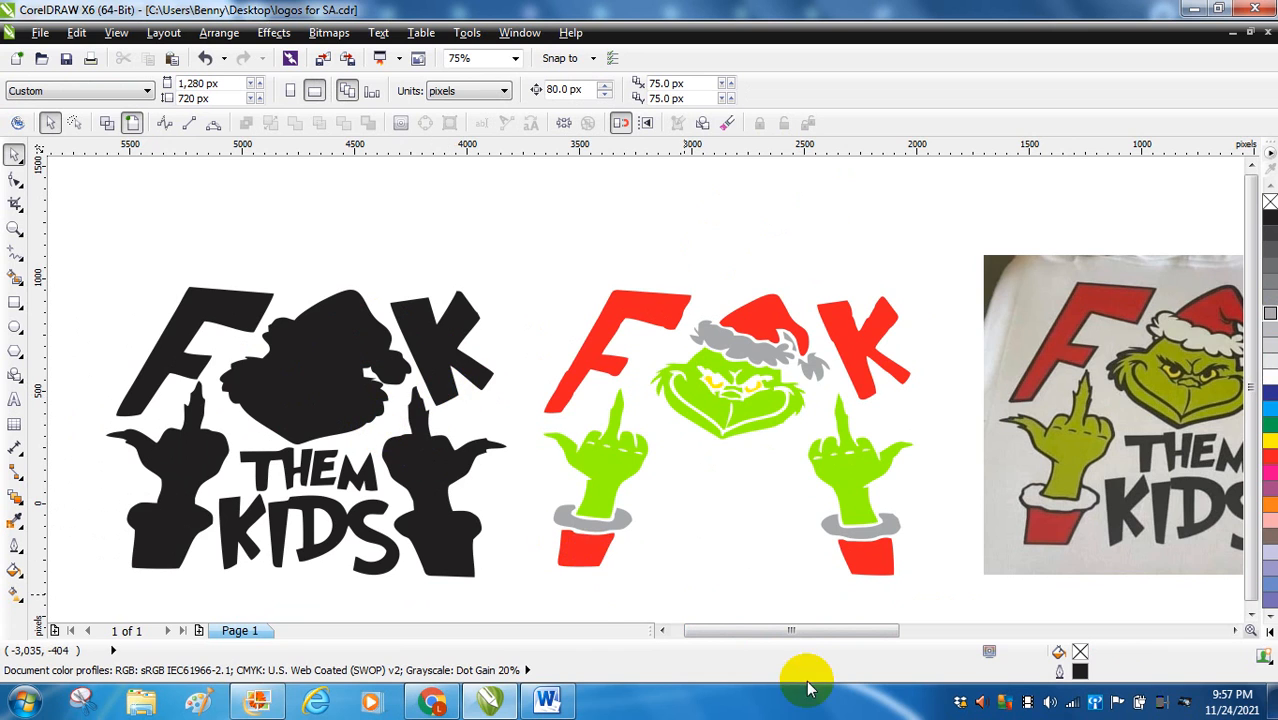
{"action": "left_click_drag", "start_coordinate": [800, 637], "coordinate": [850, 633]}
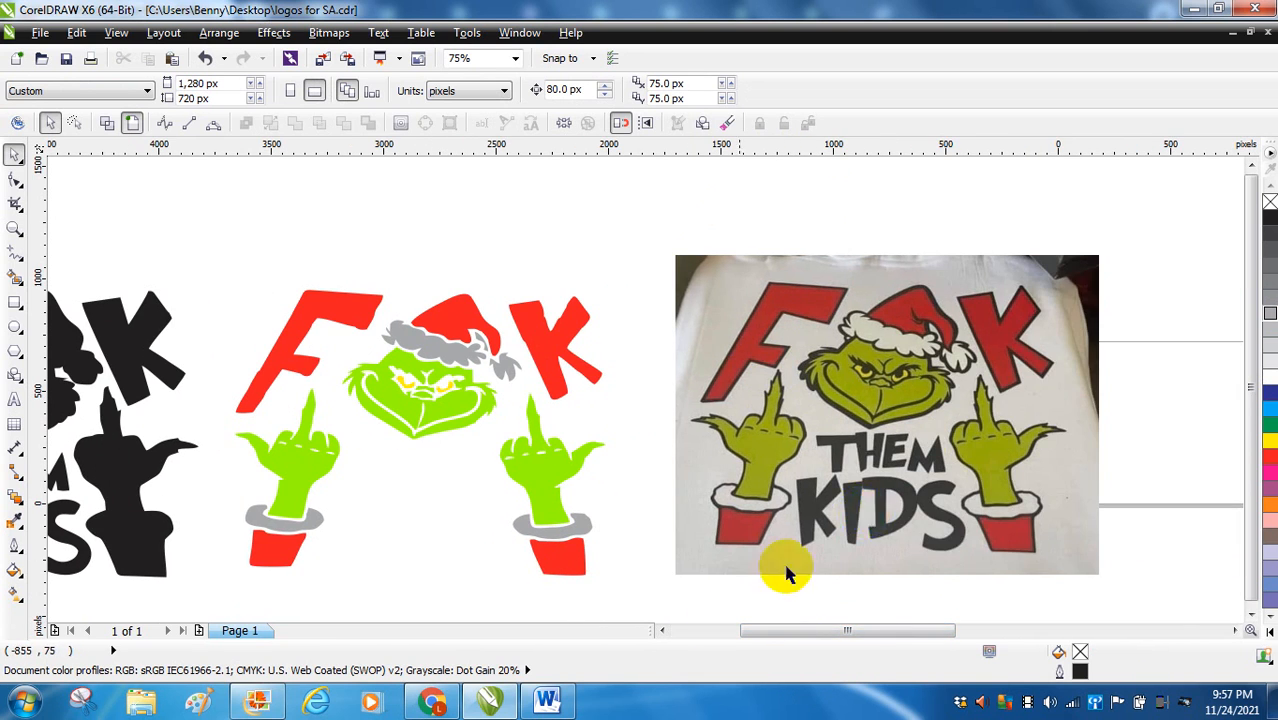
{"action": "left_click_drag", "start_coordinate": [765, 633], "coordinate": [707, 639]}
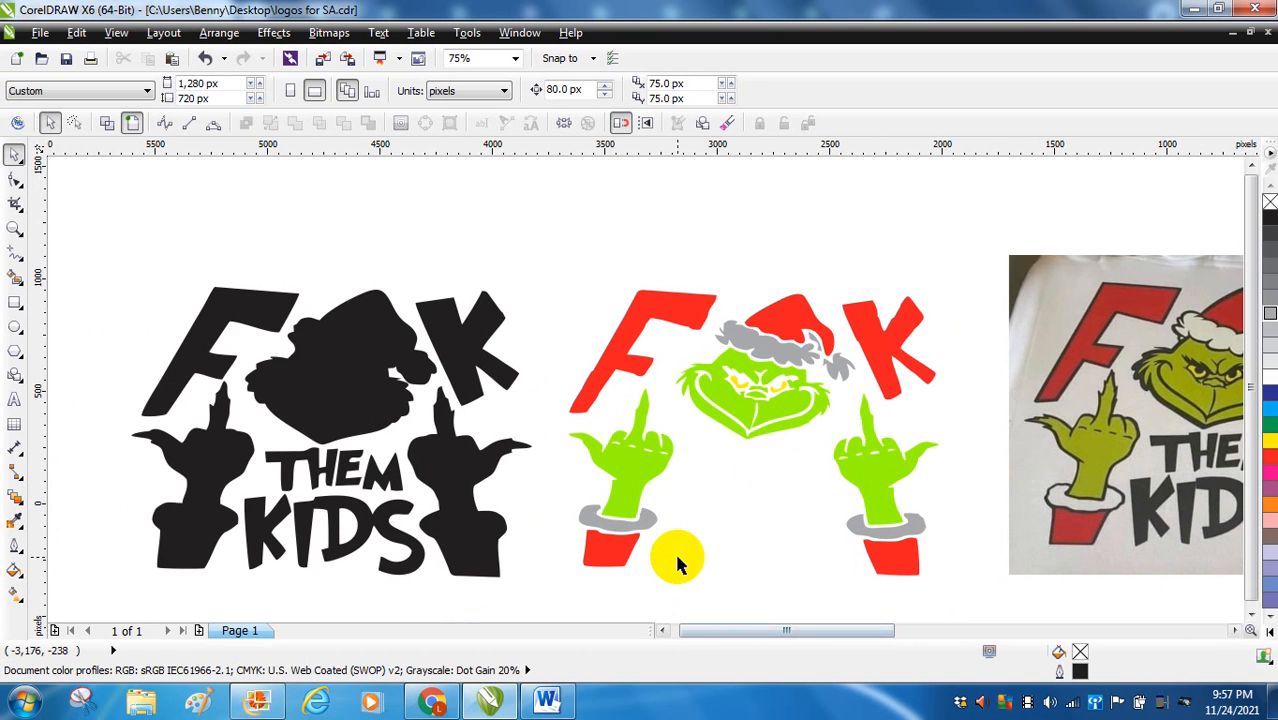
{"action": "left_click_drag", "start_coordinate": [436, 319], "coordinate": [474, 337]}
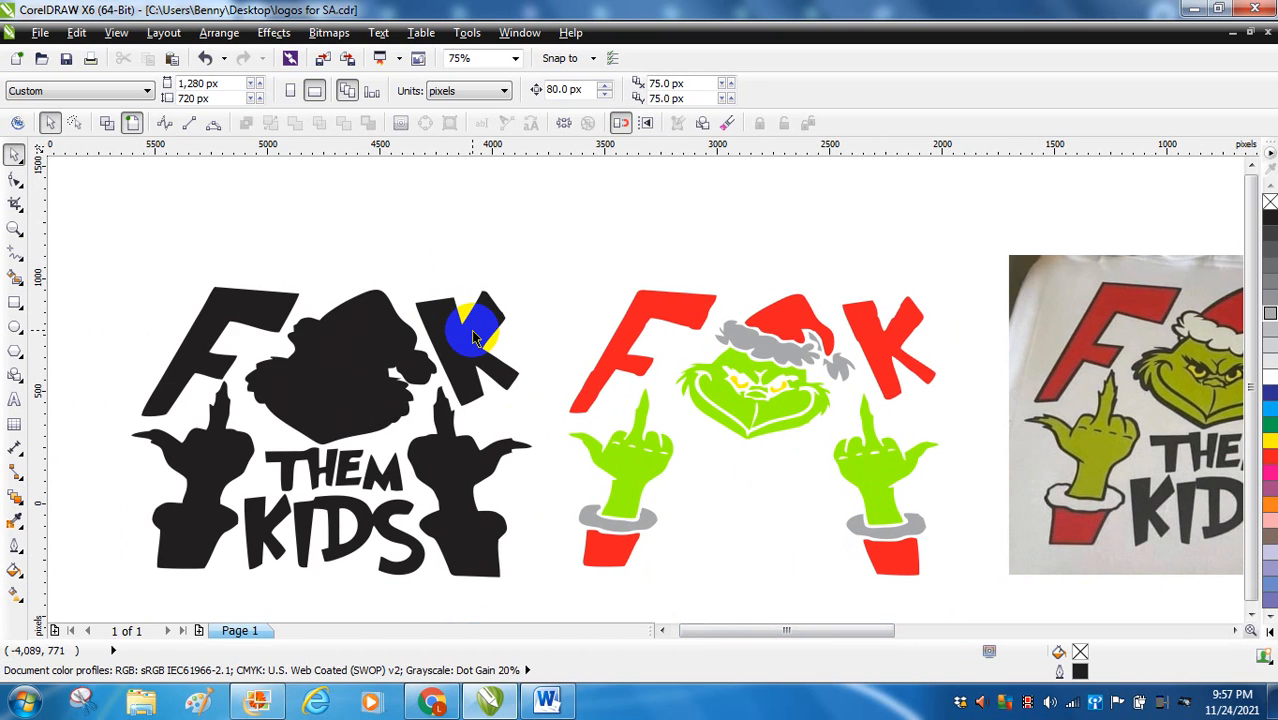
{"action": "left_click_drag", "start_coordinate": [618, 291], "coordinate": [226, 300]}
{"action": "left_click", "coordinate": [650, 313]}
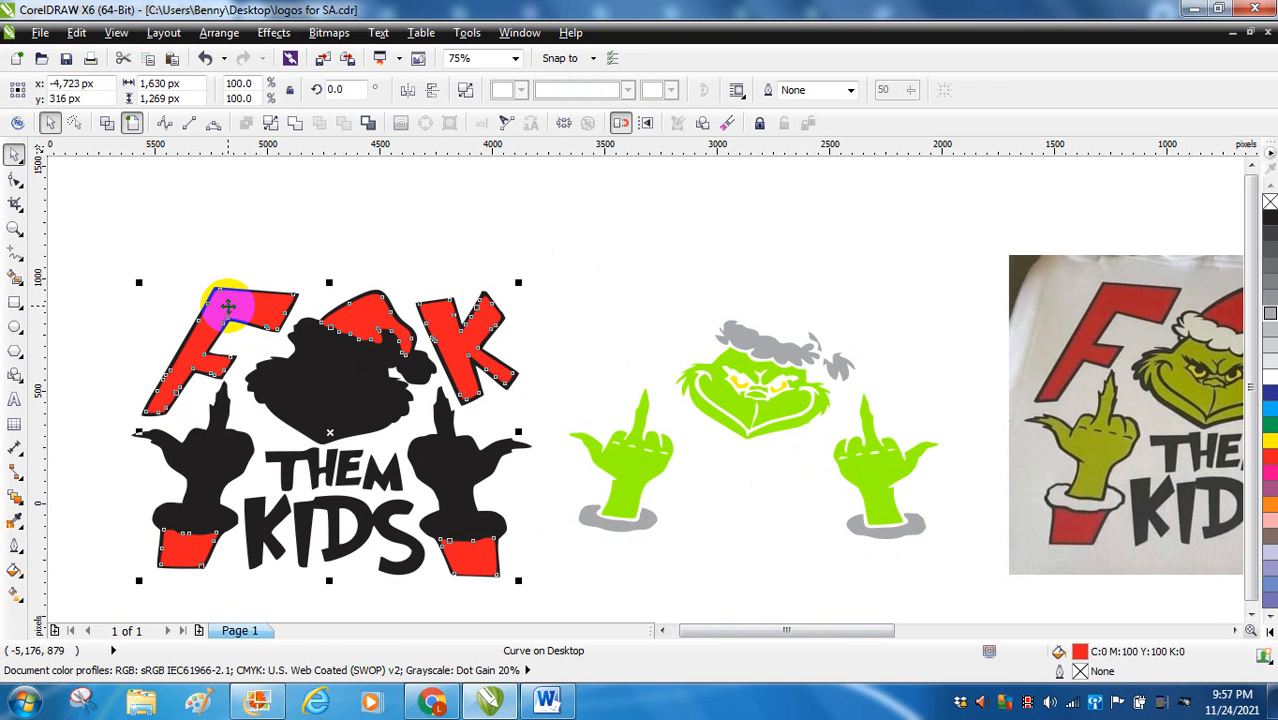
Move the green face and hands and the grey hat fur and cuffs into place over the black silhouette.
{"action": "left_click", "coordinate": [628, 251]}
{"action": "left_click_drag", "start_coordinate": [613, 455], "coordinate": [195, 463]}
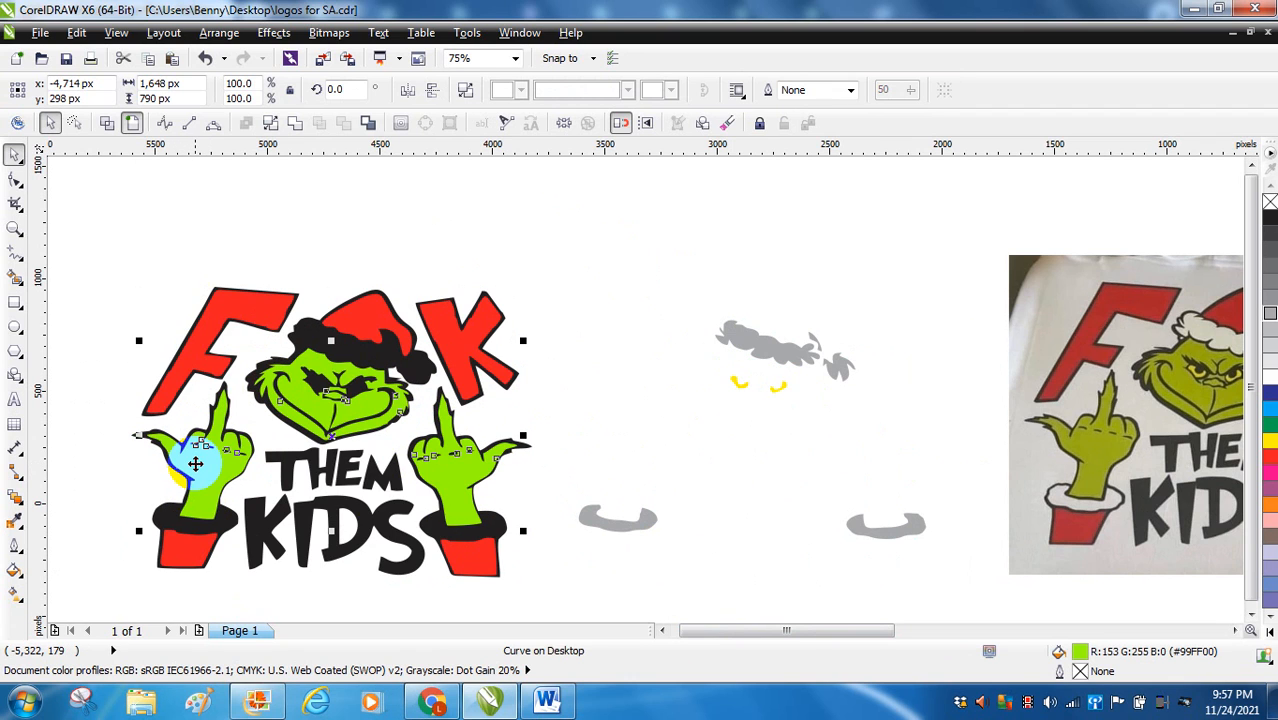
{"action": "left_click", "coordinate": [752, 495]}
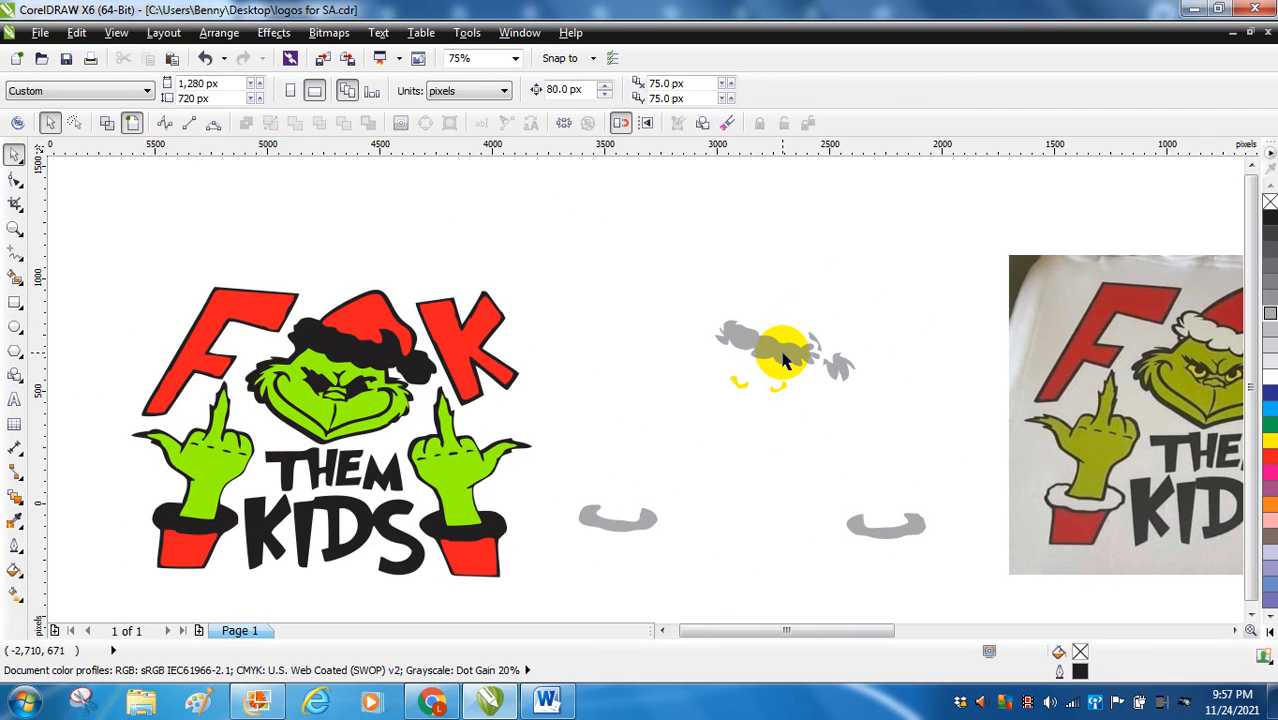
{"action": "left_click", "coordinate": [786, 353]}
{"action": "left_click_drag", "start_coordinate": [786, 353], "coordinate": [366, 361]}
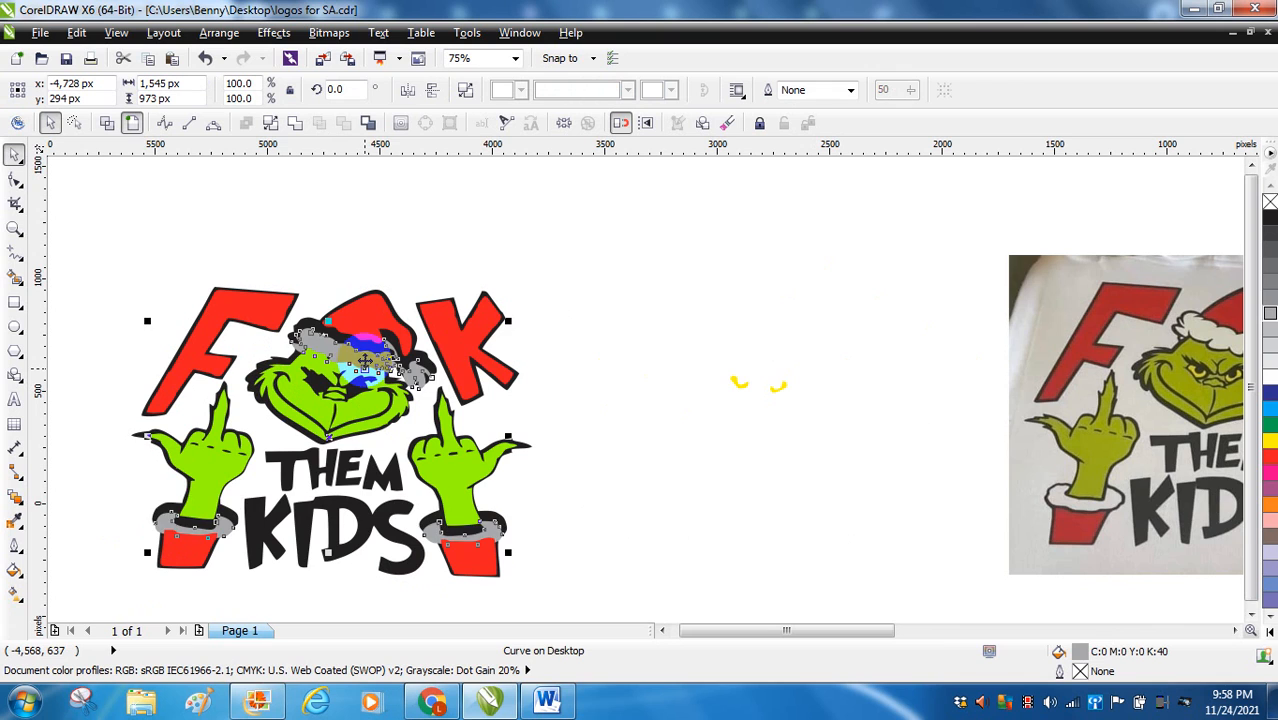
Move the yellow eyes into place on the green face over the black silhouette.
{"action": "left_click_drag", "start_coordinate": [366, 361], "coordinate": [312, 415]}
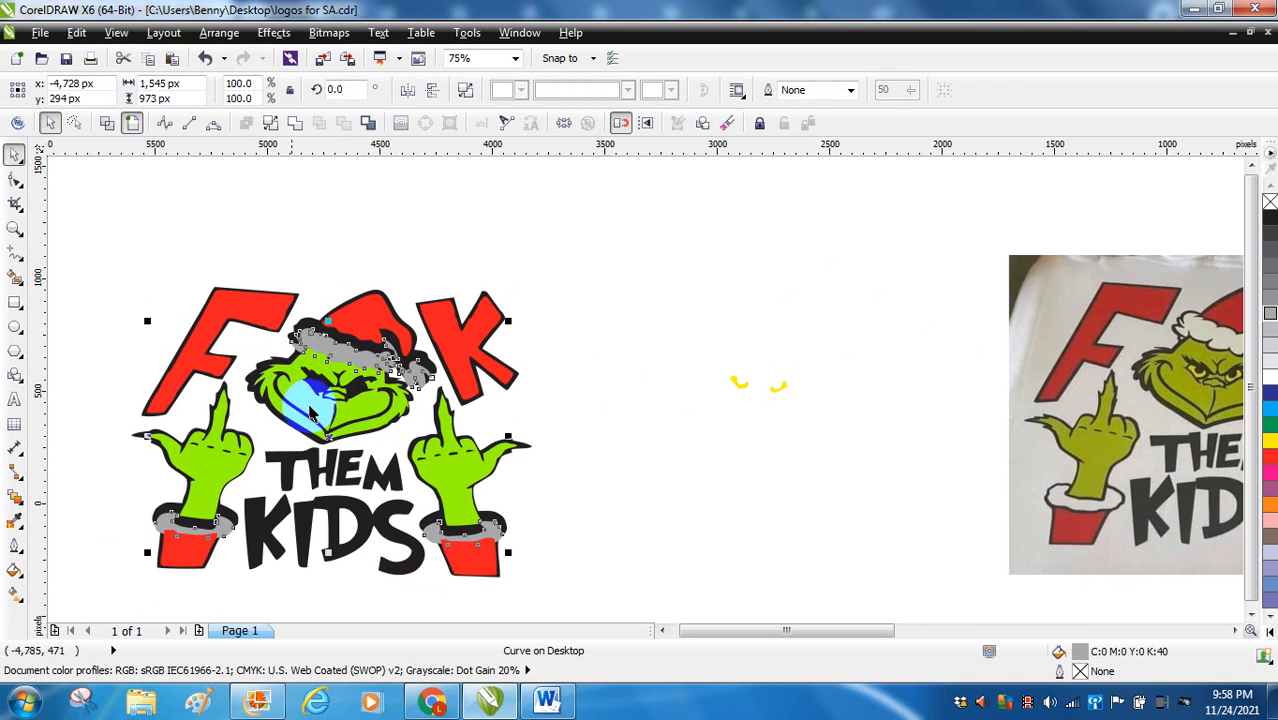
{"action": "left_click", "coordinate": [536, 534]}
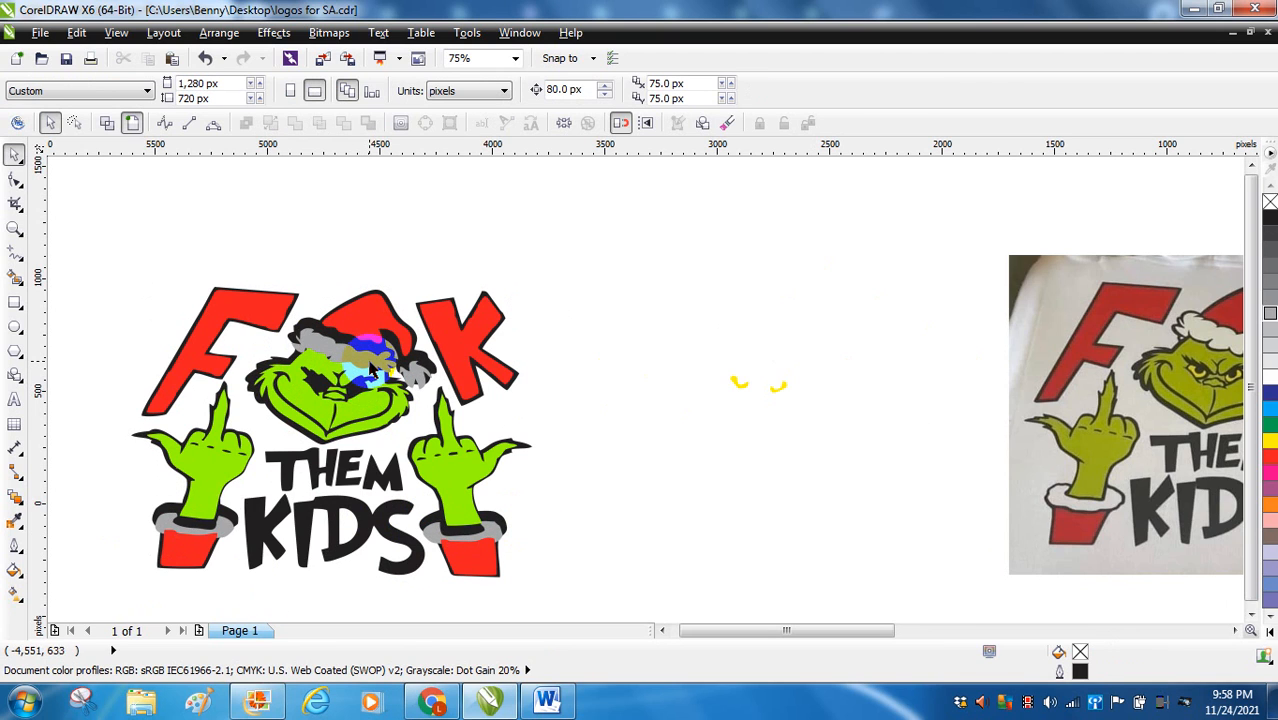
{"action": "left_click", "coordinate": [372, 368]}
{"action": "left_click", "coordinate": [699, 400]}
{"action": "left_click_drag", "start_coordinate": [747, 382], "coordinate": [320, 388]}
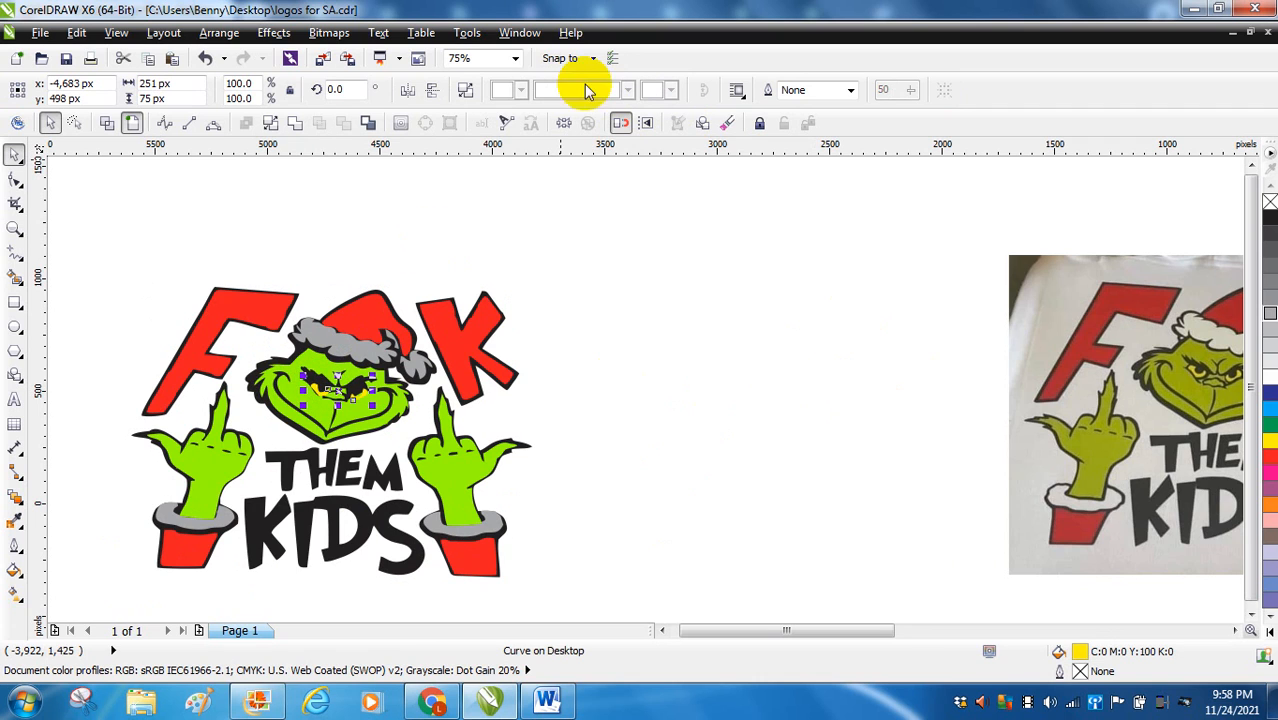
Shift the grey hat fur and cuffs slightly down so they fit inside the black outline.
{"action": "left_click", "coordinate": [515, 59]}
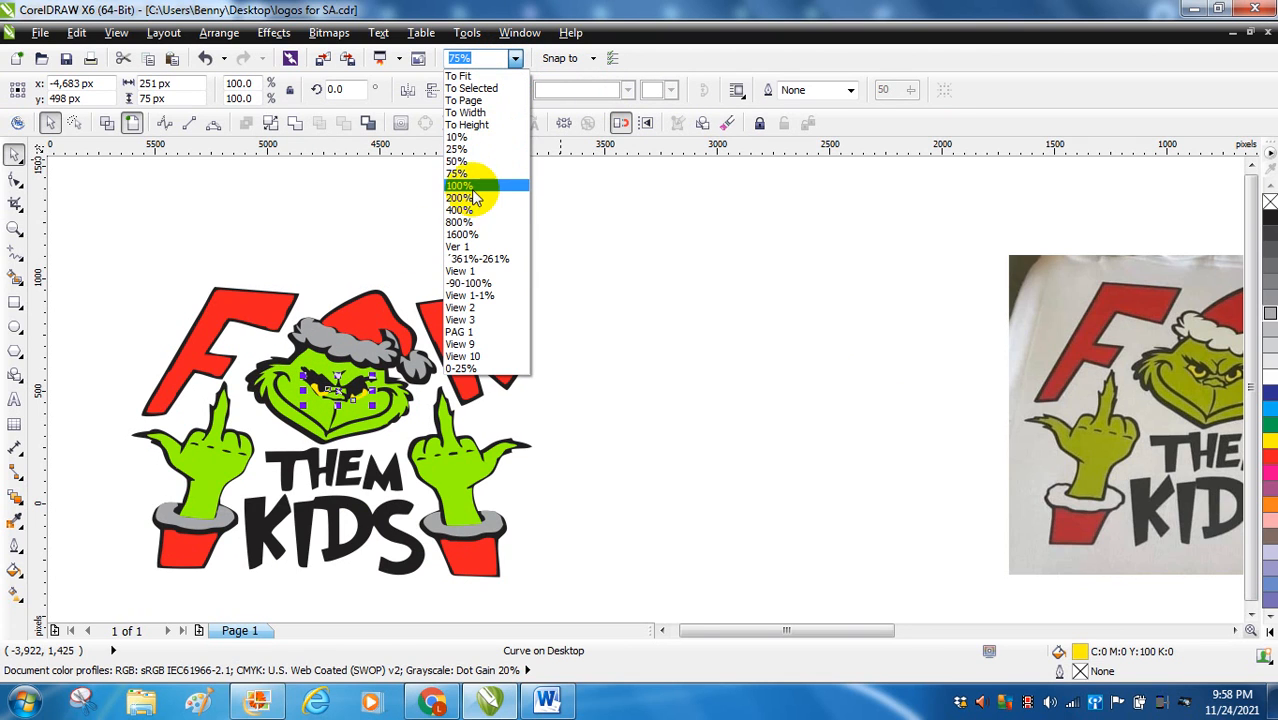
{"action": "left_click", "coordinate": [470, 187]}
{"action": "left_click", "coordinate": [690, 633]}
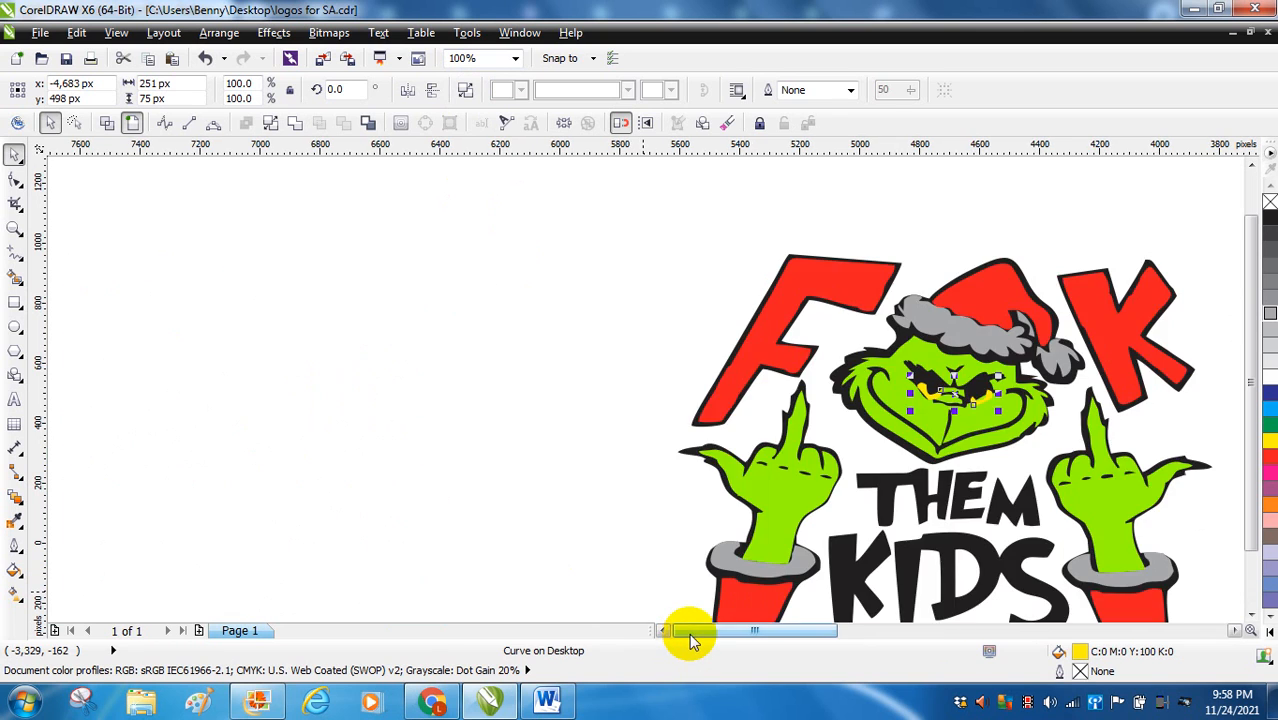
{"action": "left_click_drag", "start_coordinate": [690, 633], "coordinate": [702, 633]}
{"action": "left_click", "coordinate": [515, 59]}
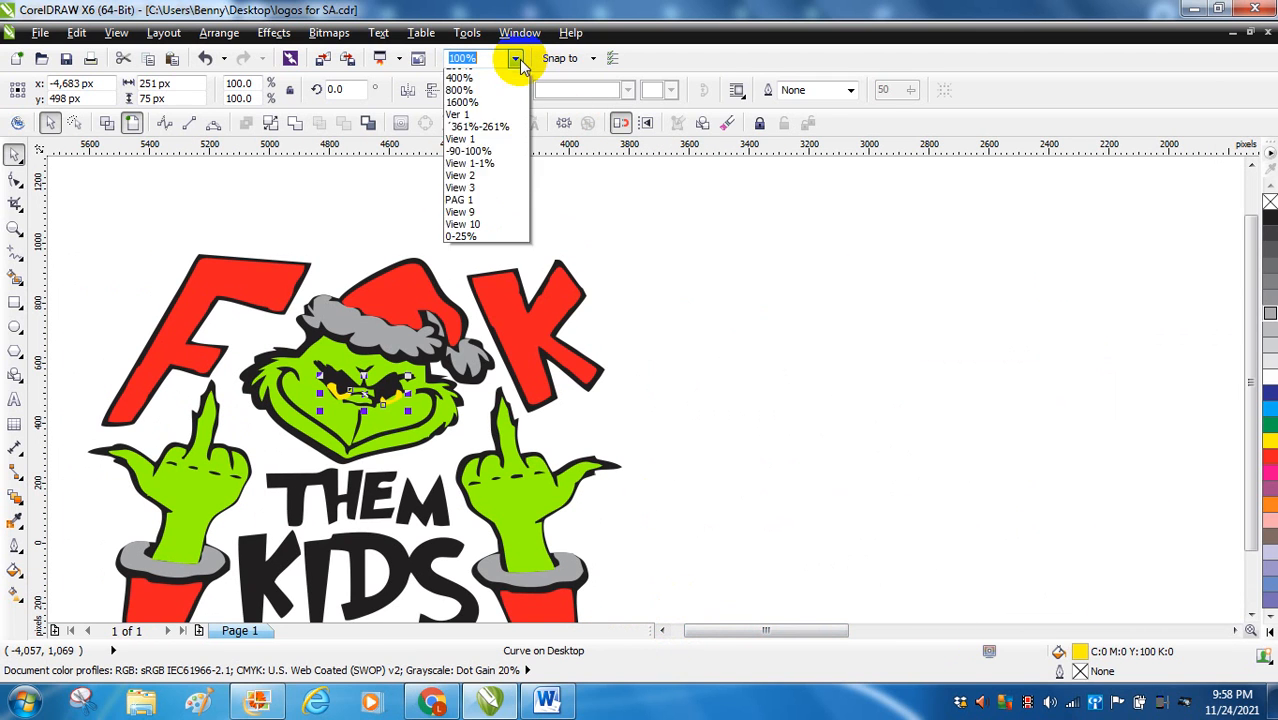
{"action": "left_click", "coordinate": [466, 199]}
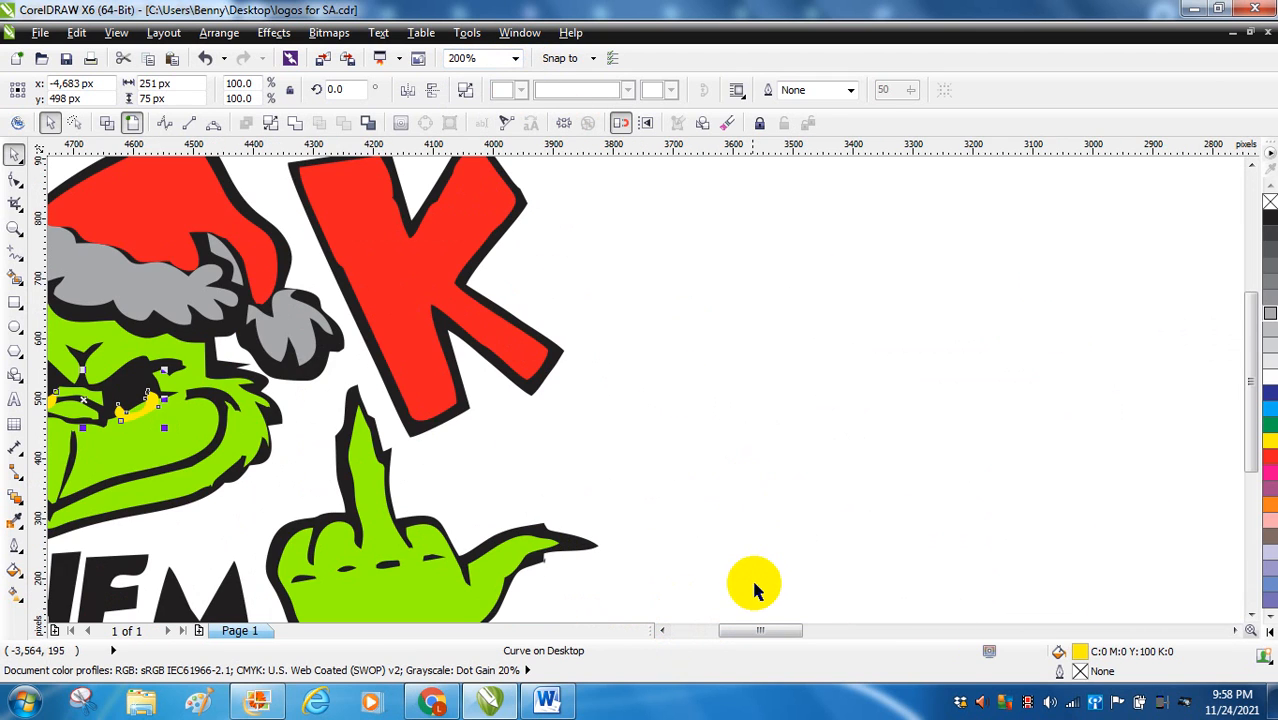
{"action": "left_click_drag", "start_coordinate": [760, 633], "coordinate": [725, 631]}
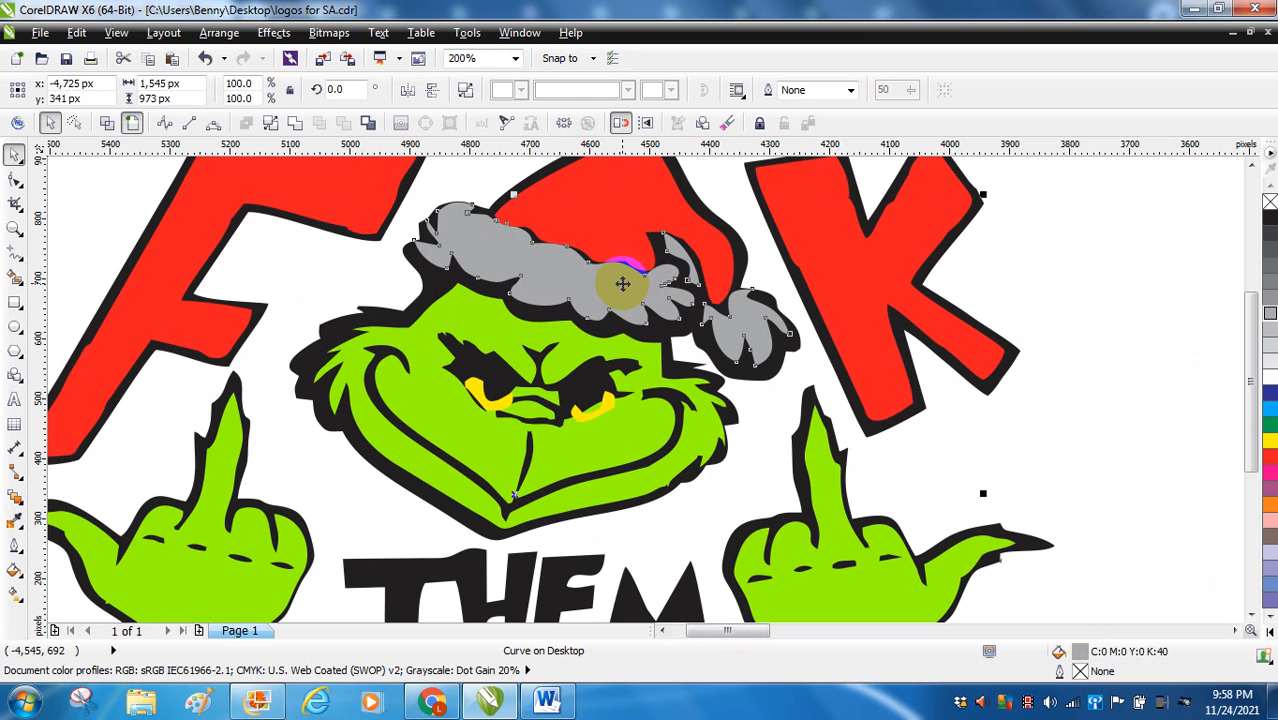
{"action": "left_click_drag", "start_coordinate": [622, 285], "coordinate": [625, 293]}
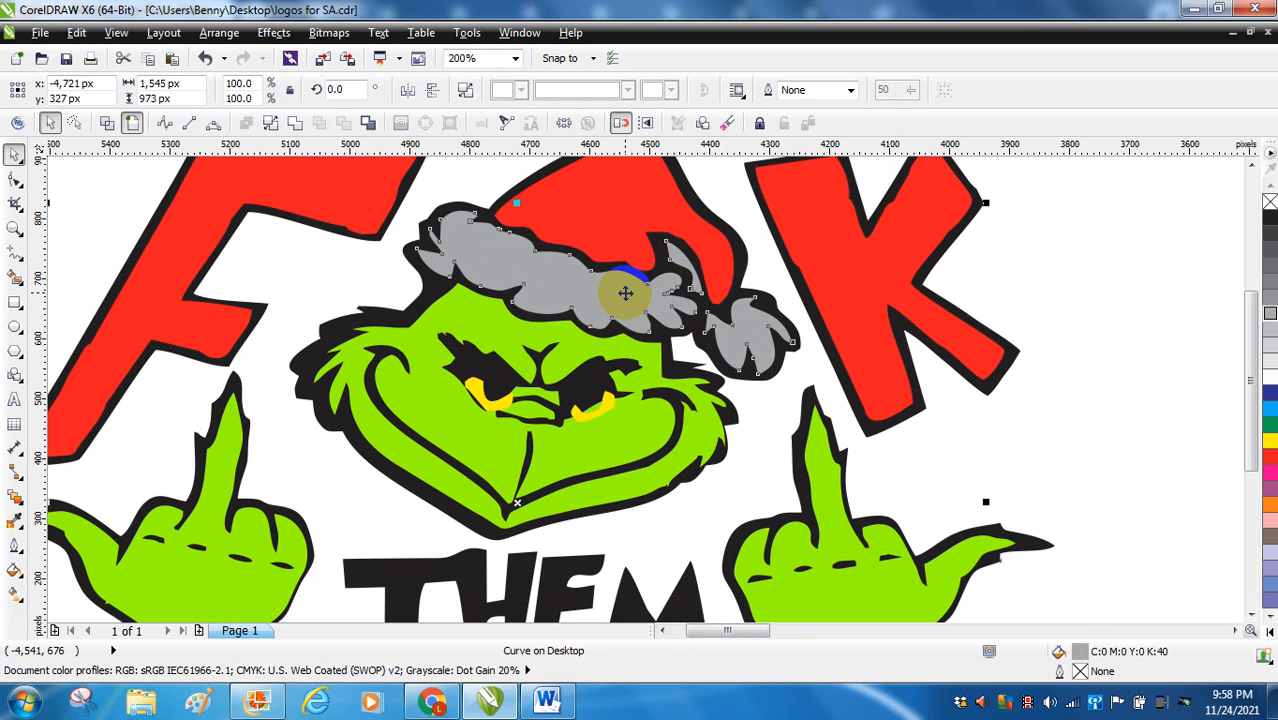
{"action": "left_click", "coordinate": [697, 557]}
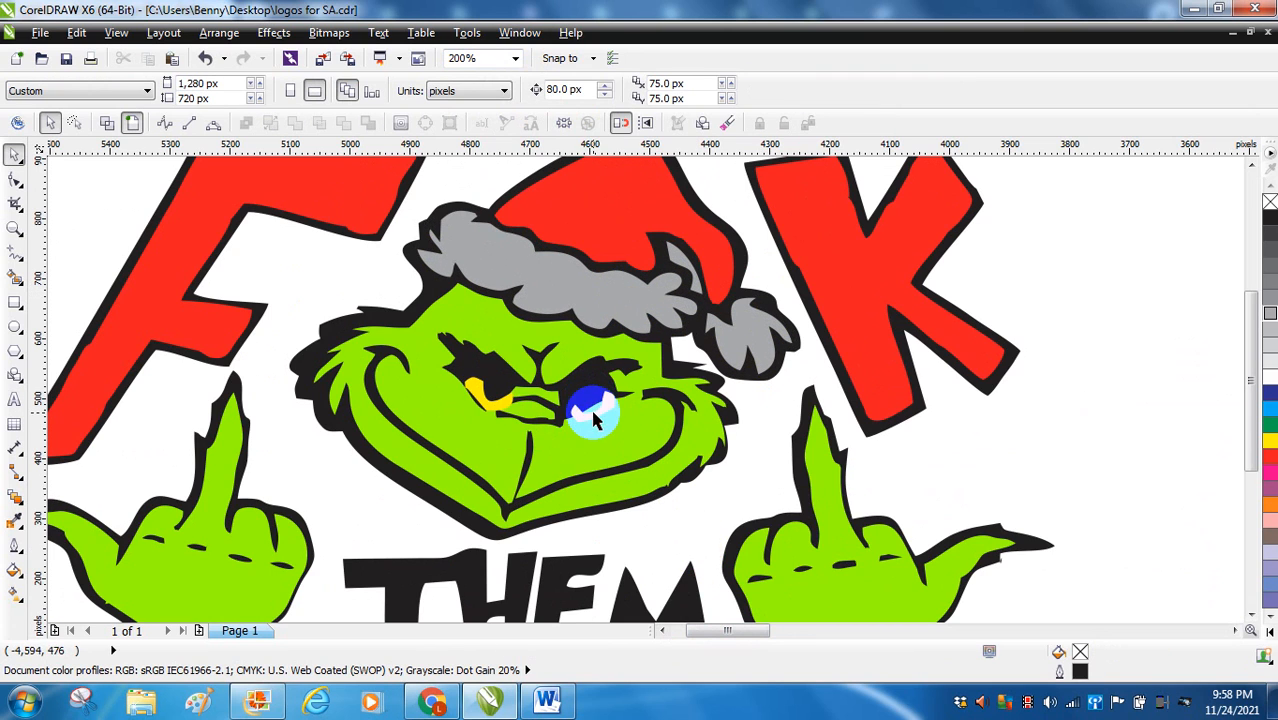
Fine-tune the yellow eyes' position so they sit inside the face's black eye outlines.
{"action": "left_click", "coordinate": [594, 418]}
{"action": "mouse_move", "coordinate": [594, 418]}
{"action": "left_mouse_down"}
{"action": "mouse_move", "coordinate": [583, 397]}
{"action": "mouse_move", "coordinate": [598, 410]}
{"action": "left_mouse_up"}
{"action": "left_click", "coordinate": [745, 508]}
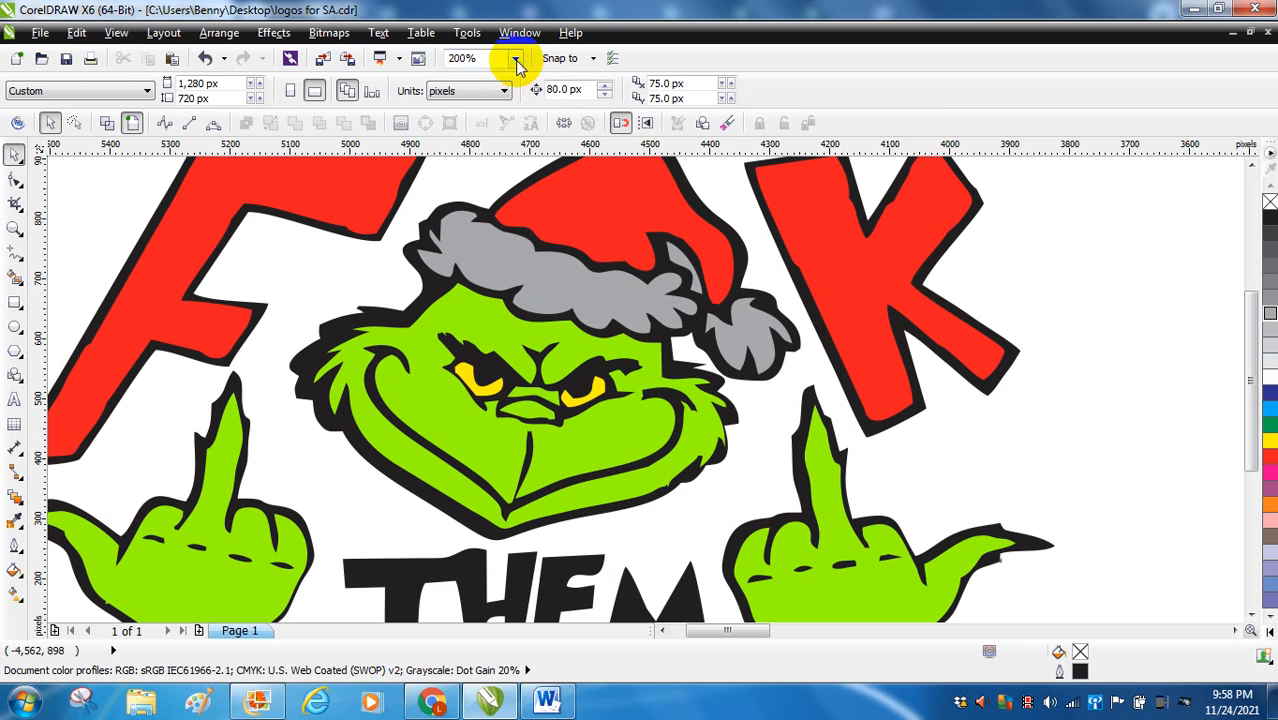
Examine the assembled artwork as a whole, first from far out and closer up at 100%.
{"action": "left_click", "coordinate": [516, 60]}
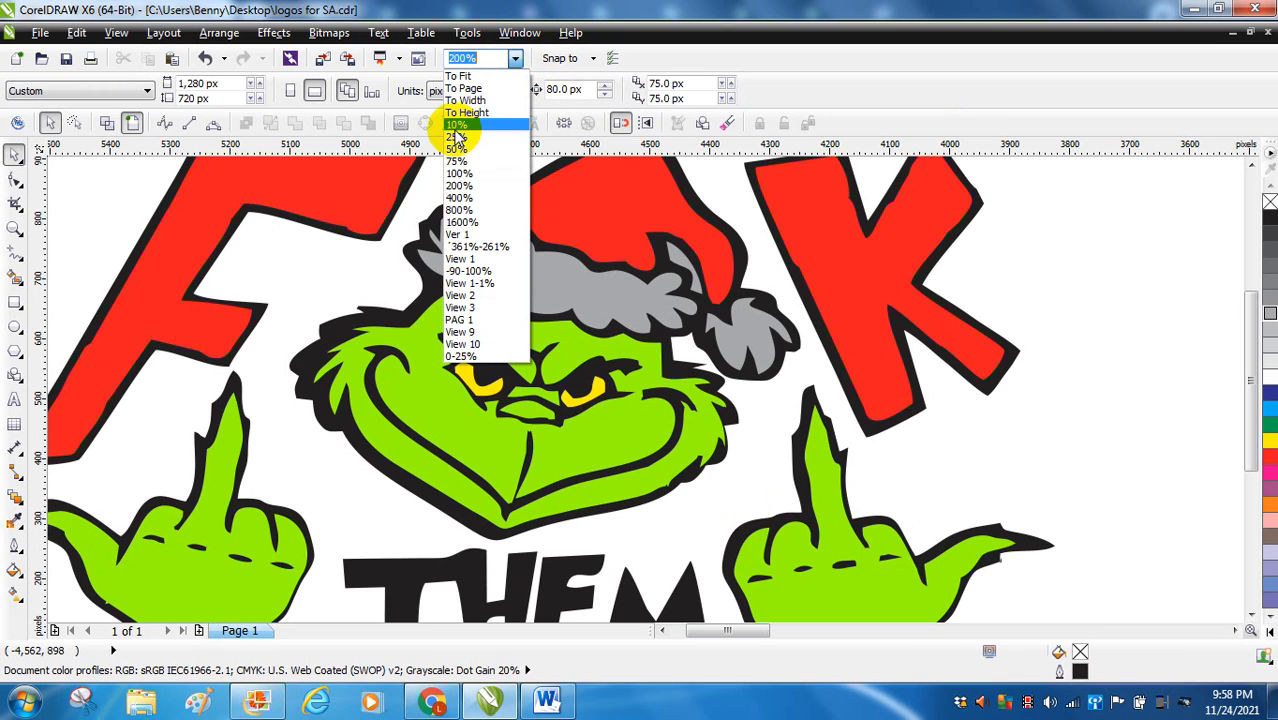
{"action": "left_click", "coordinate": [455, 126]}
{"action": "left_click", "coordinate": [633, 382]}
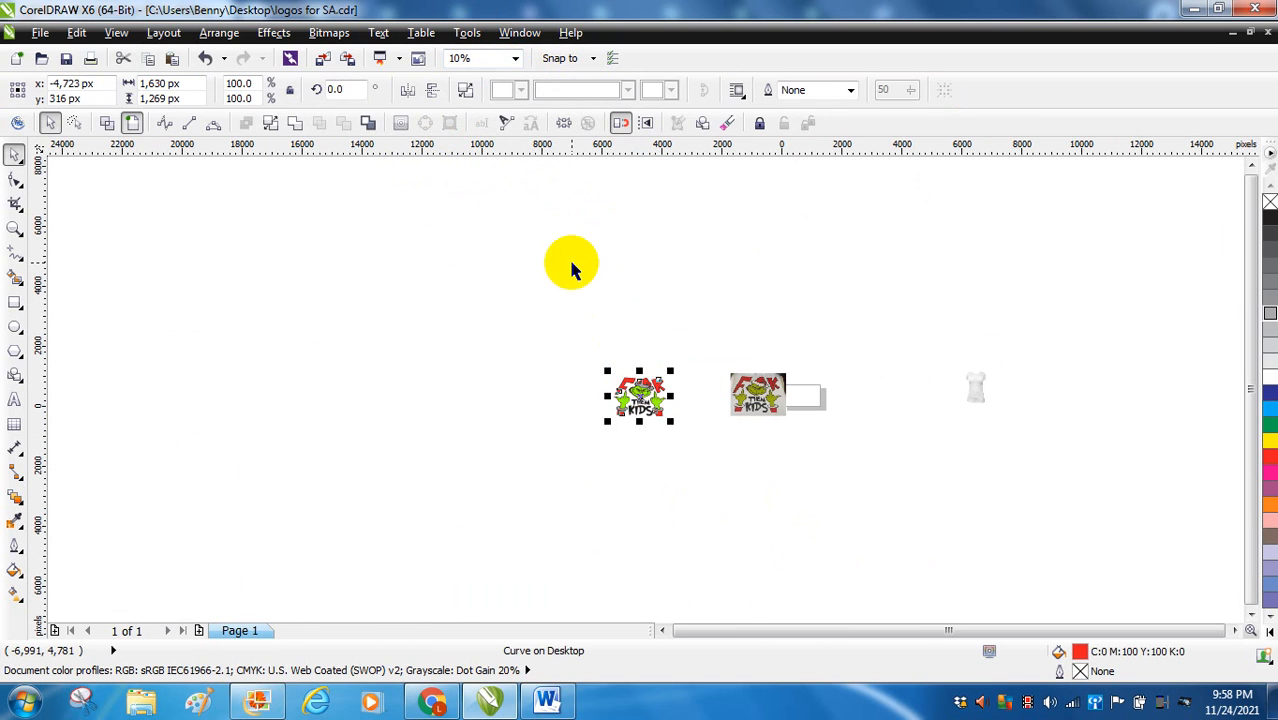
{"action": "key", "text": "Escape"}
{"action": "left_click", "coordinate": [516, 58]}
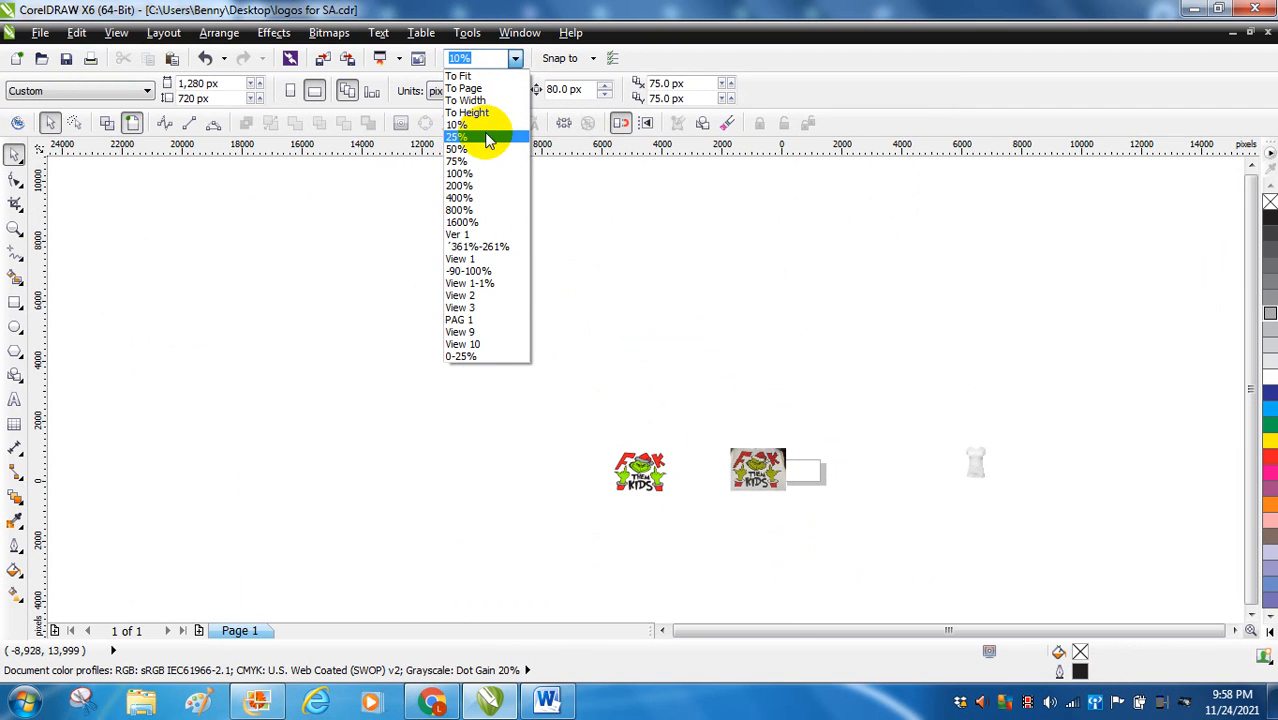
{"action": "left_click", "coordinate": [488, 173]}
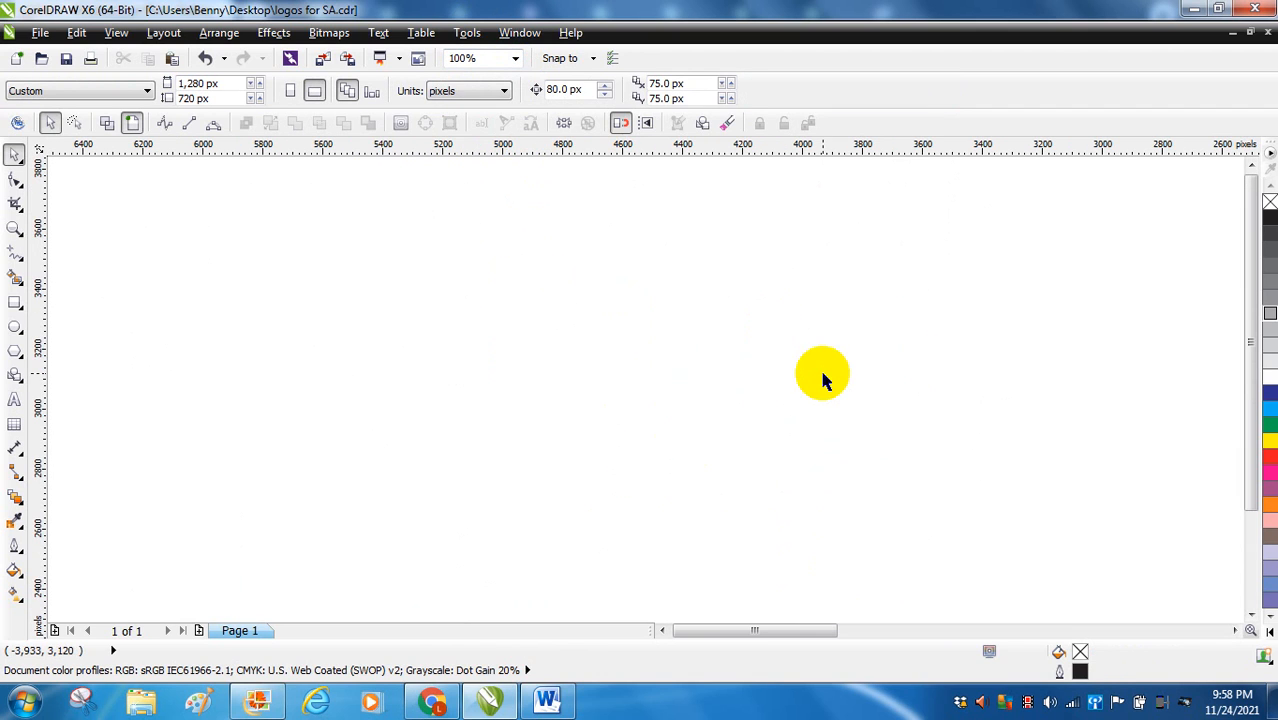
{"action": "left_click", "coordinate": [1249, 523]}
{"action": "left_click", "coordinate": [1249, 523]}
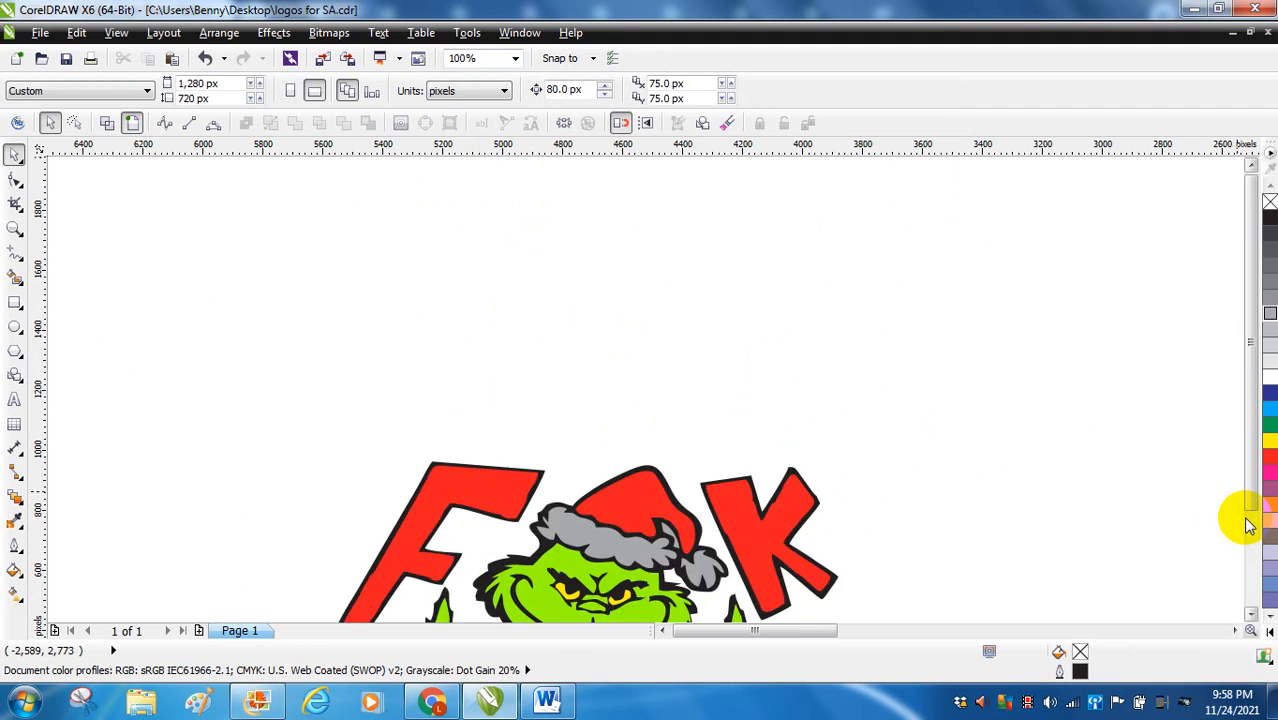
{"action": "left_click", "coordinate": [1249, 523]}
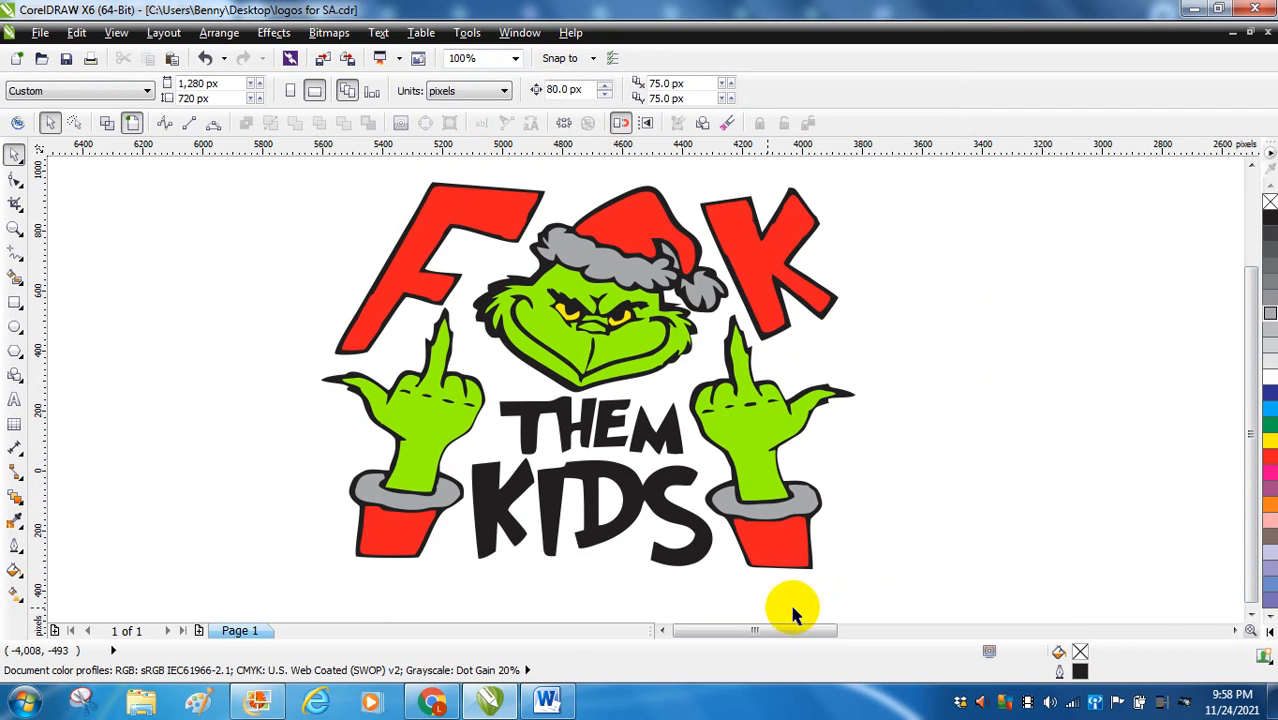
Move the complete assembled artwork next to the reference photo for comparison.
{"action": "left_click", "coordinate": [515, 58]}
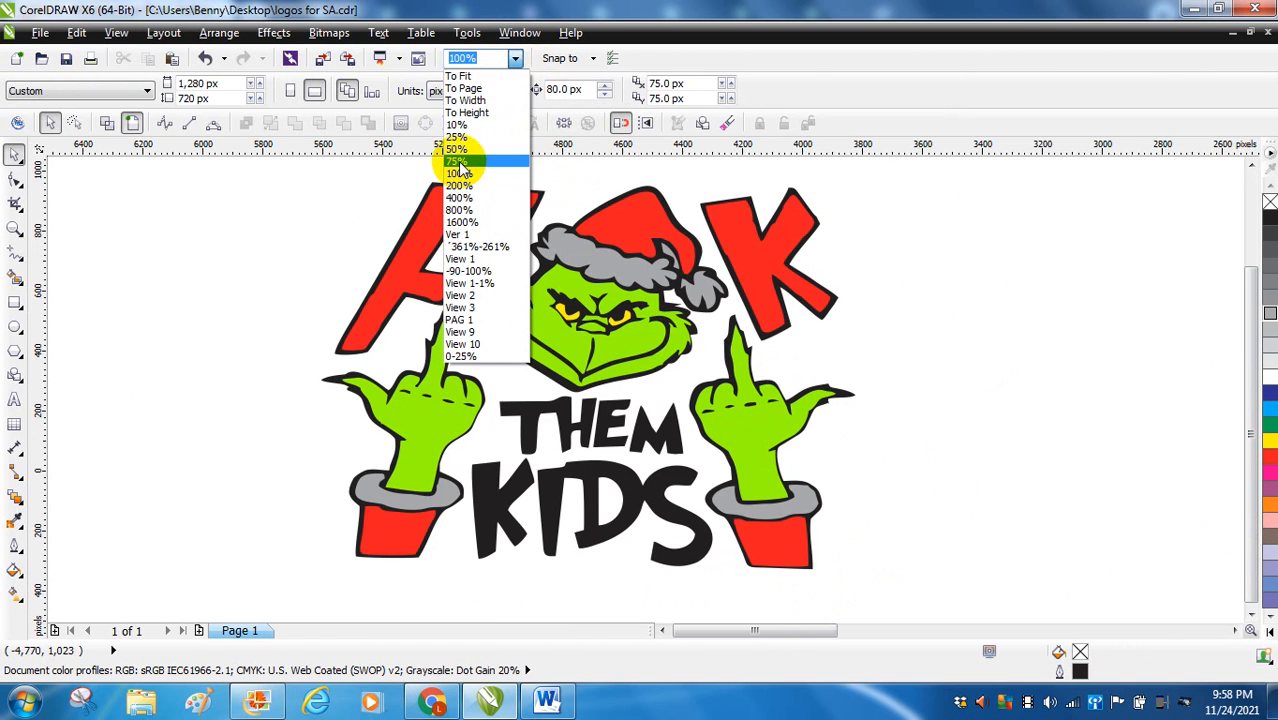
{"action": "left_click", "coordinate": [459, 164]}
{"action": "left_click_drag", "start_coordinate": [338, 205], "coordinate": [836, 574]}
{"action": "left_click_drag", "start_coordinate": [602, 312], "coordinate": [570, 265]}
{"action": "left_click", "coordinate": [358, 294]}
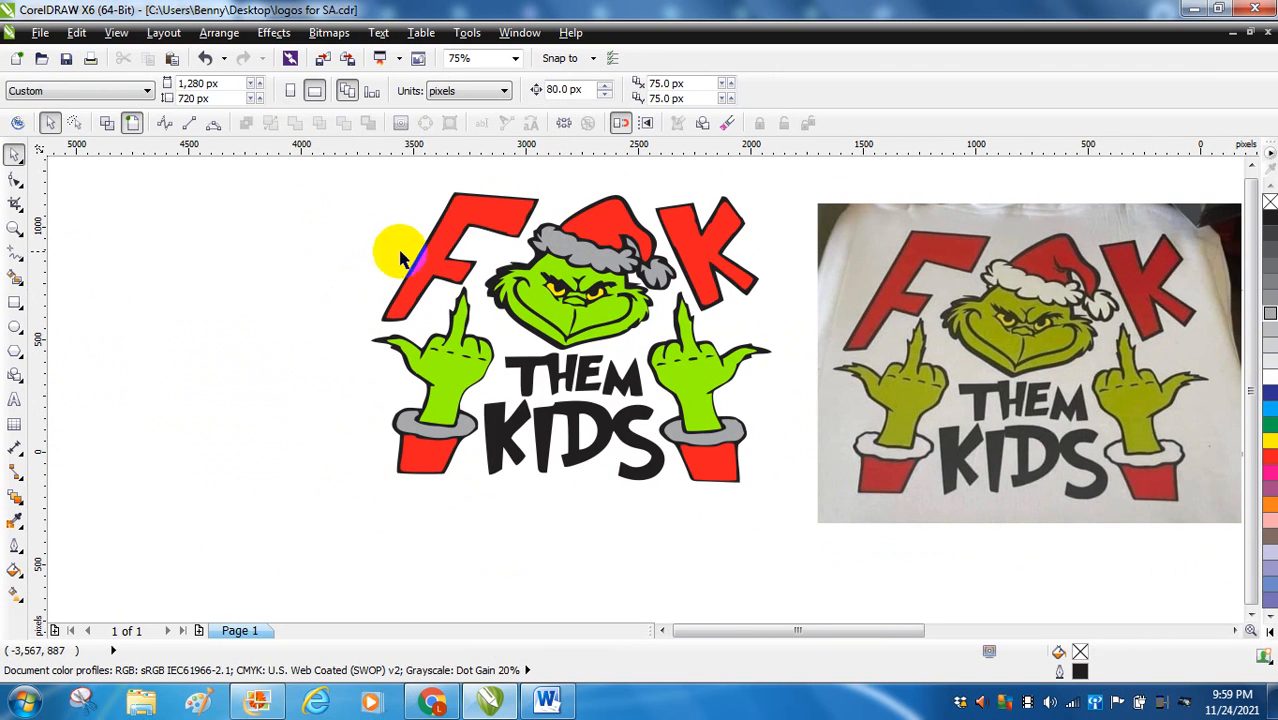
Try a green fill on the red letters, hat and sleeves, and restore their red fill.
{"action": "left_click", "coordinate": [435, 258]}
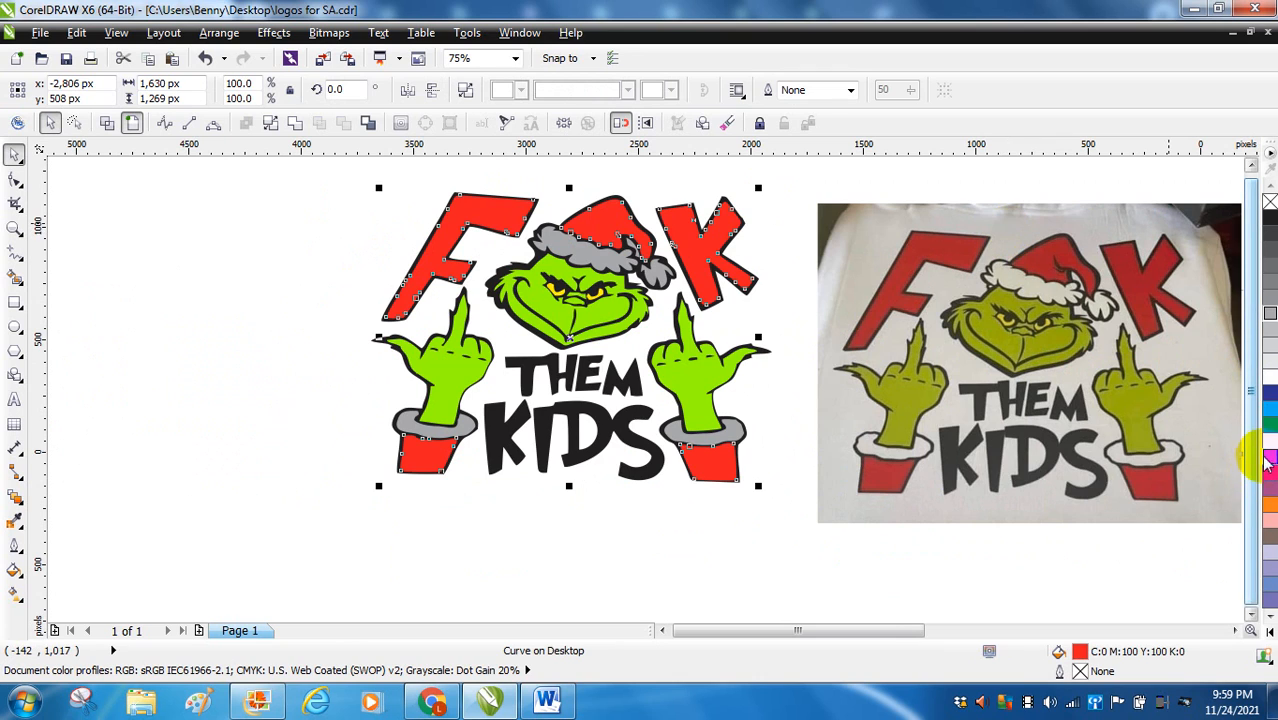
{"action": "left_click", "coordinate": [1267, 424]}
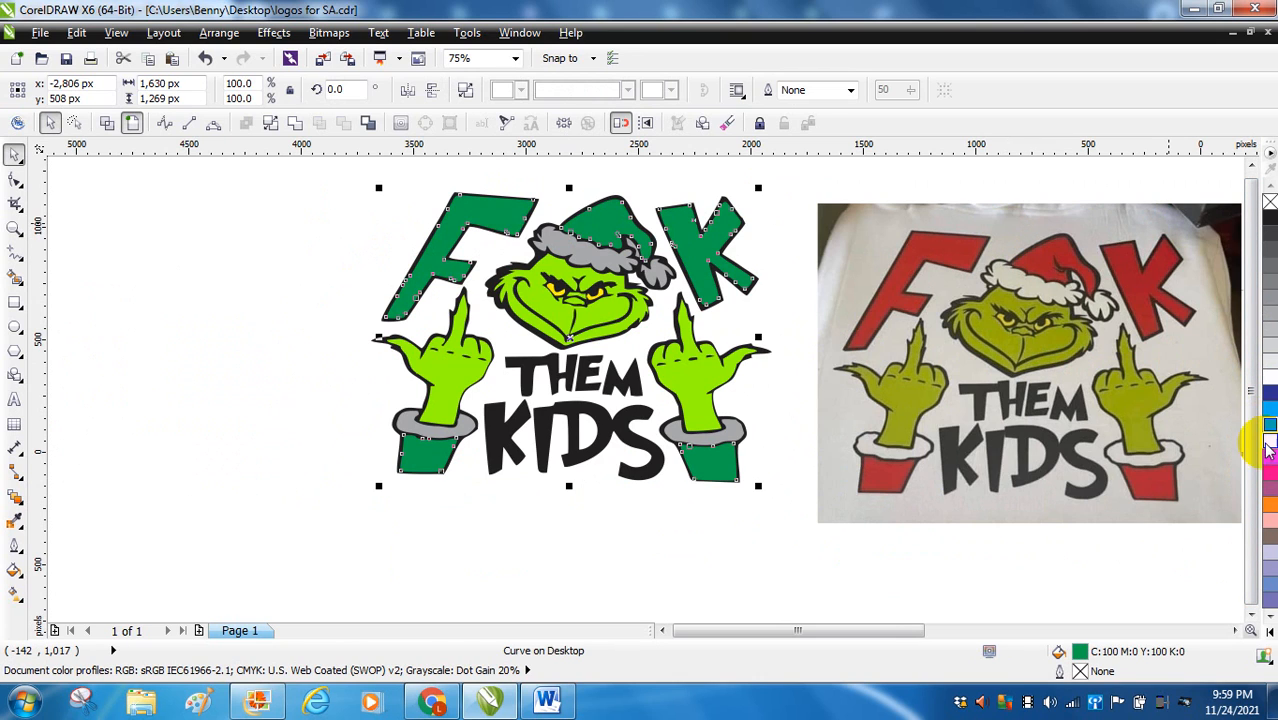
{"action": "left_click", "coordinate": [1267, 460]}
{"action": "left_click", "coordinate": [755, 596]}
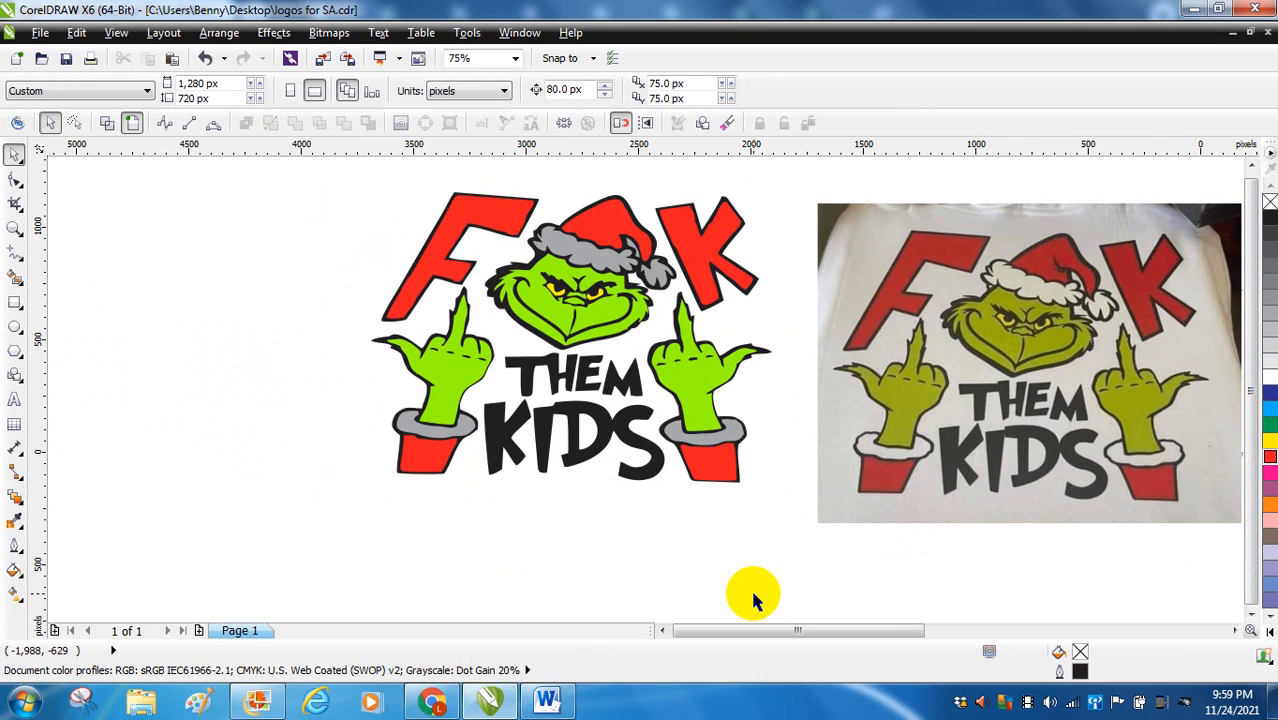
Bring the blank T-shirt mockup beside the artwork and enlarge it to about 2,531 by 3,877 px.
{"action": "left_click", "coordinate": [513, 59]}
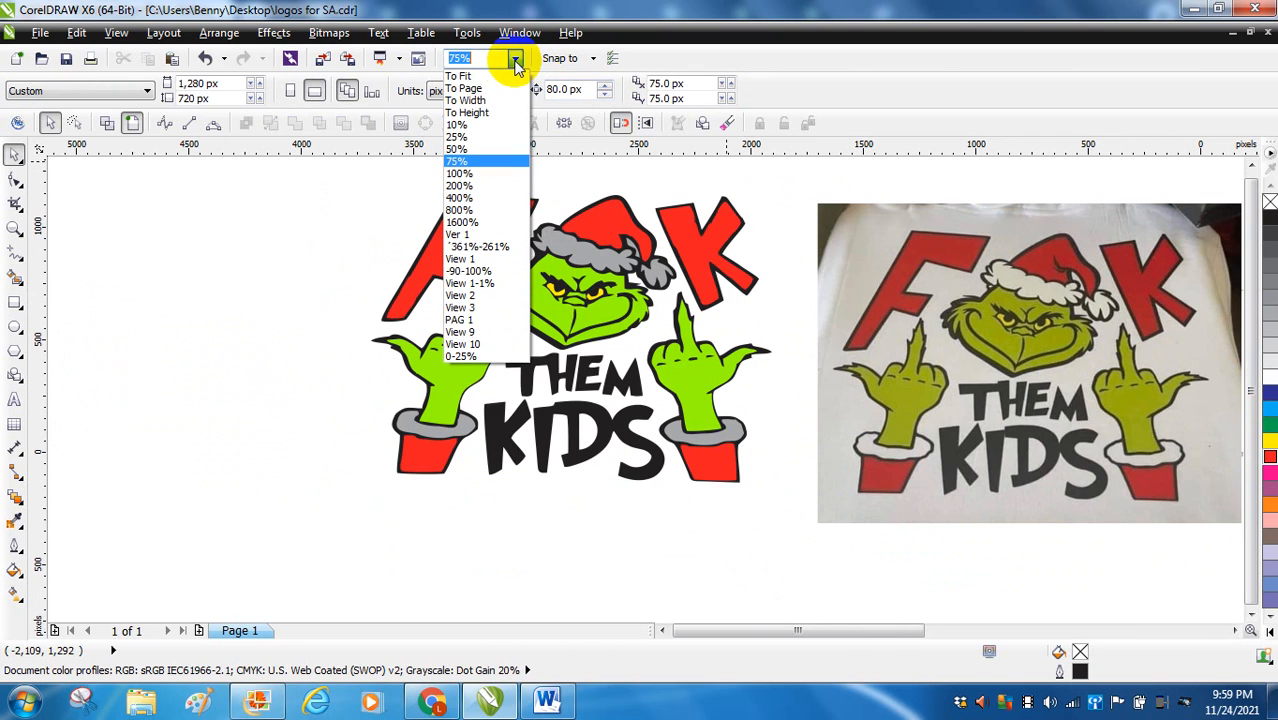
{"action": "left_click", "coordinate": [458, 76]}
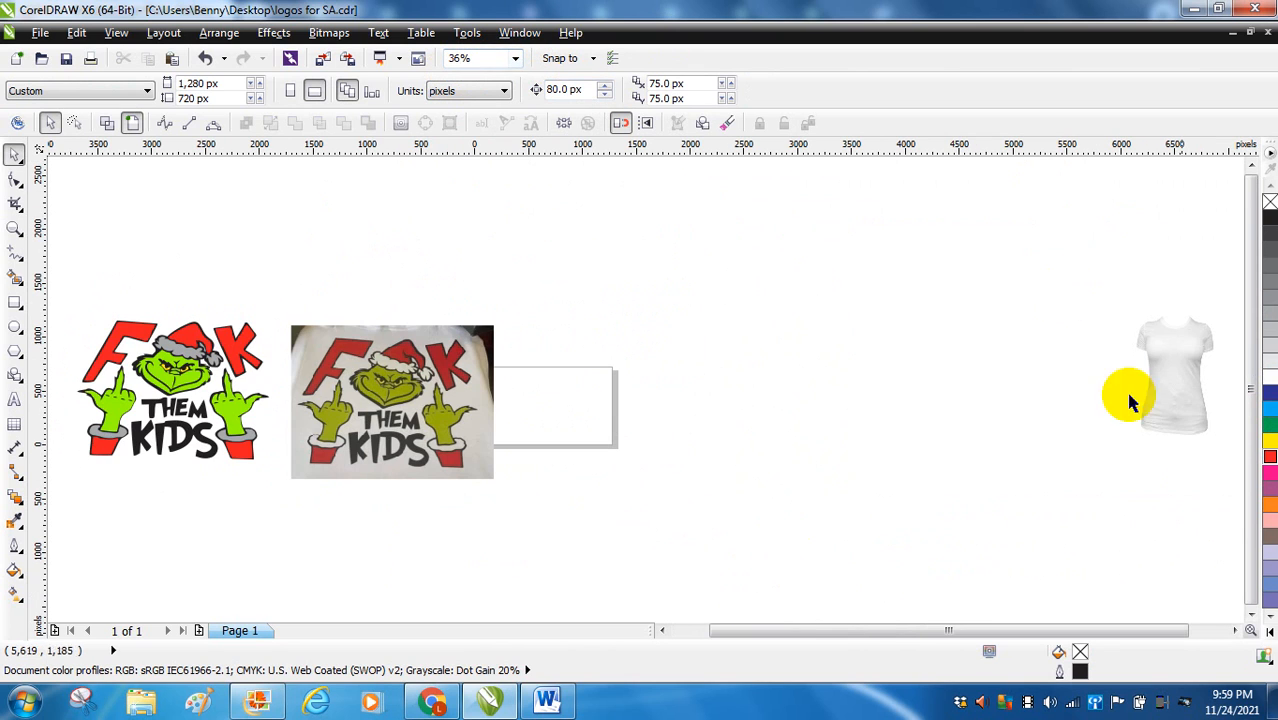
{"action": "left_click_drag", "start_coordinate": [1182, 412], "coordinate": [301, 367]}
{"action": "left_click_drag", "start_coordinate": [253, 403], "coordinate": [23, 651]}
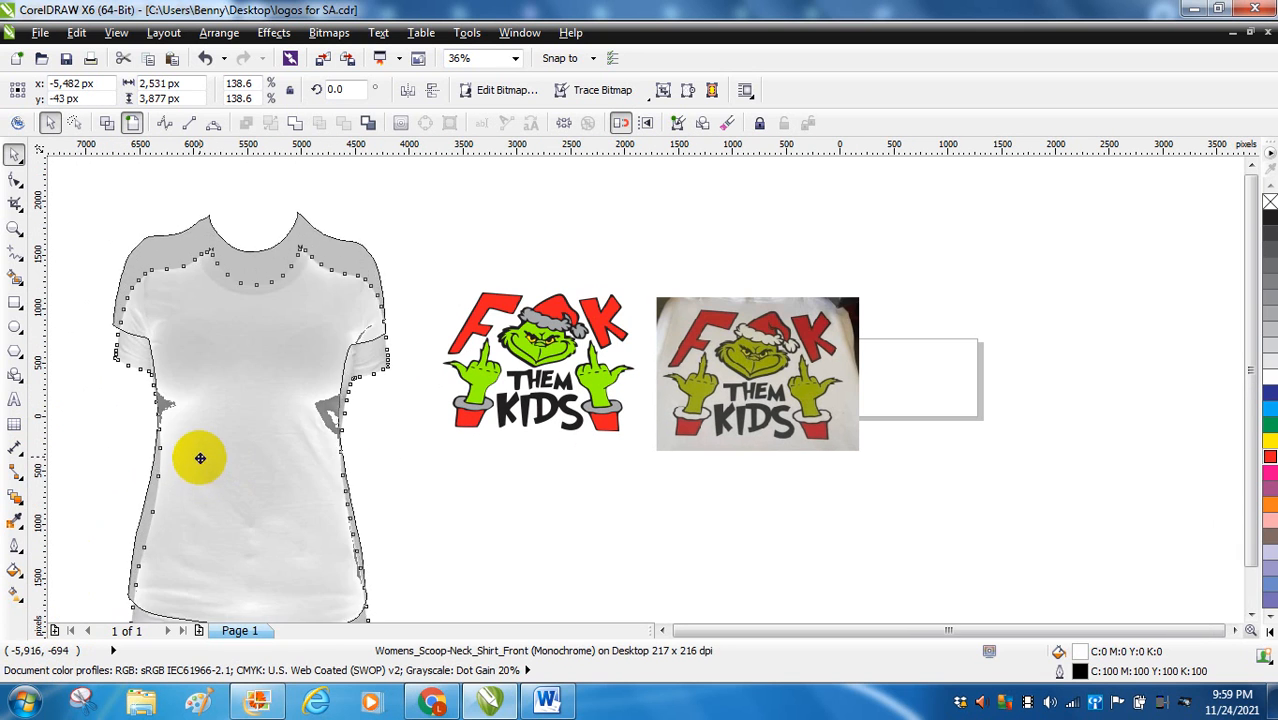
{"action": "left_click_drag", "start_coordinate": [200, 458], "coordinate": [200, 452]}
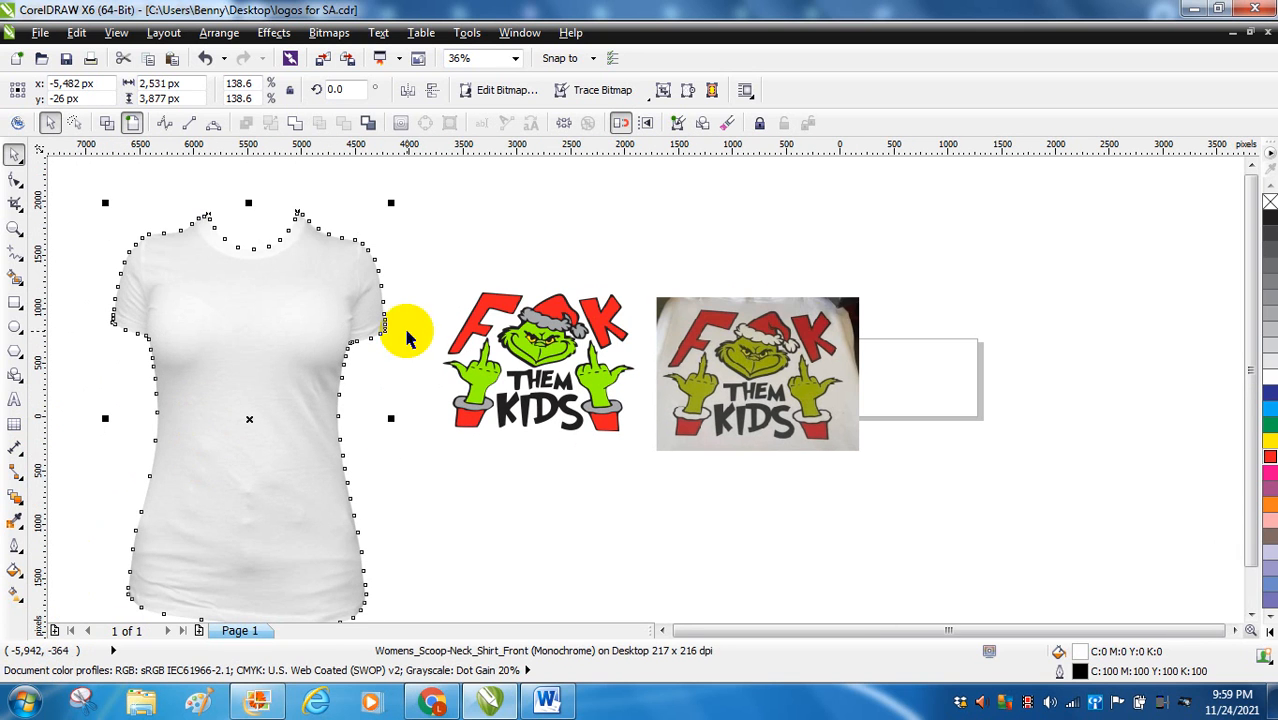
Recolor the T-shirt mockup to 30% black grey and shift it up so the whole shirt is in view.
{"action": "left_click", "coordinate": [1268, 338]}
{"action": "left_click", "coordinate": [1192, 363]}
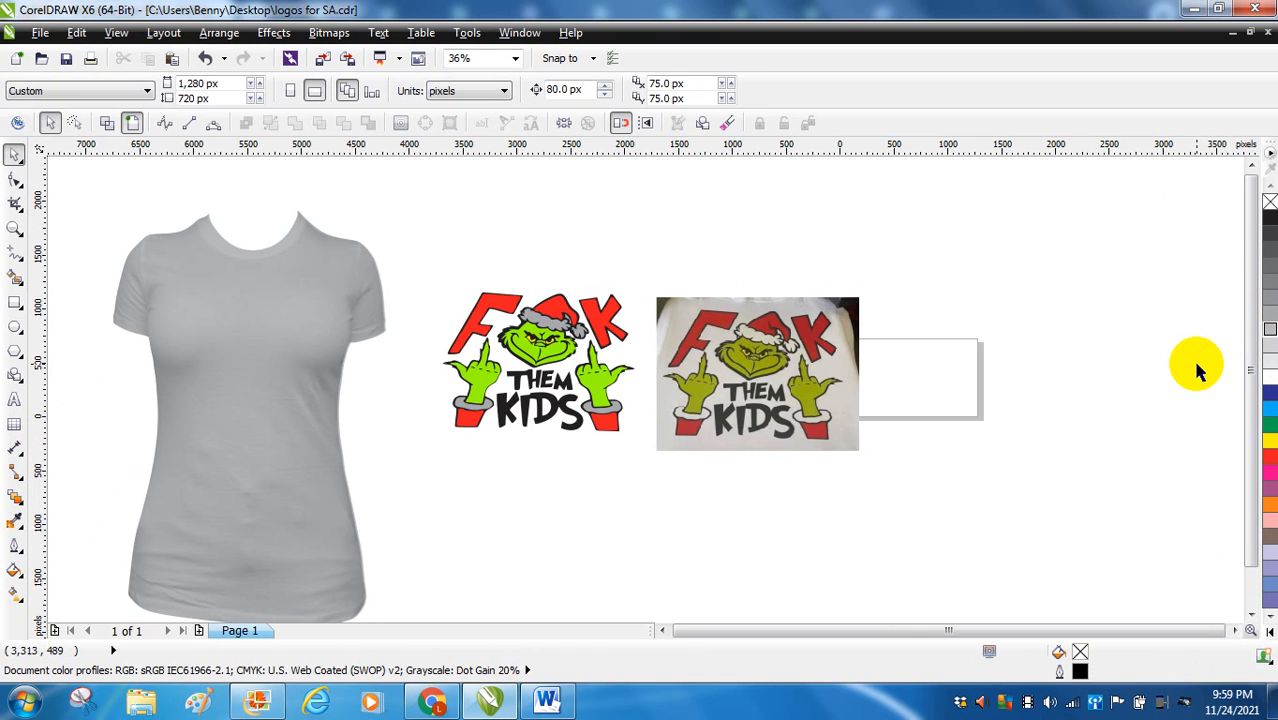
{"action": "left_click_drag", "start_coordinate": [218, 476], "coordinate": [206, 437]}
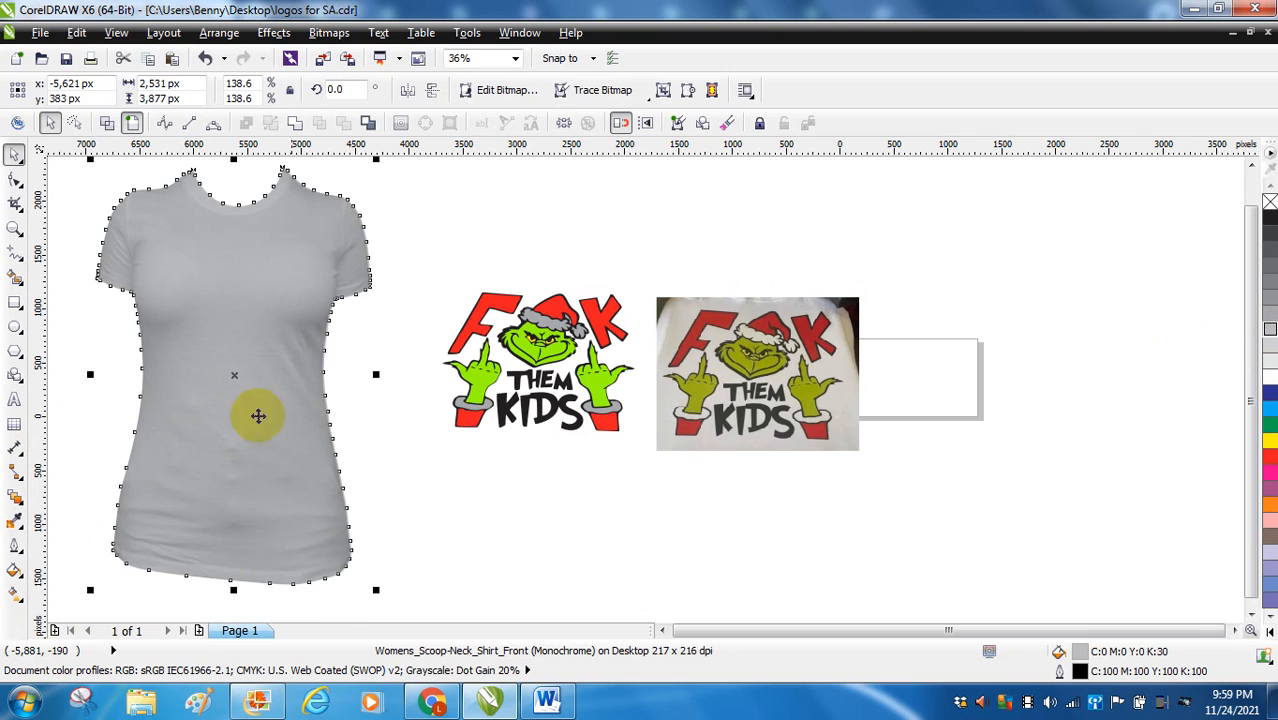
{"action": "left_click", "coordinate": [384, 400]}
{"action": "left_click_drag", "start_coordinate": [235, 377], "coordinate": [234, 394]}
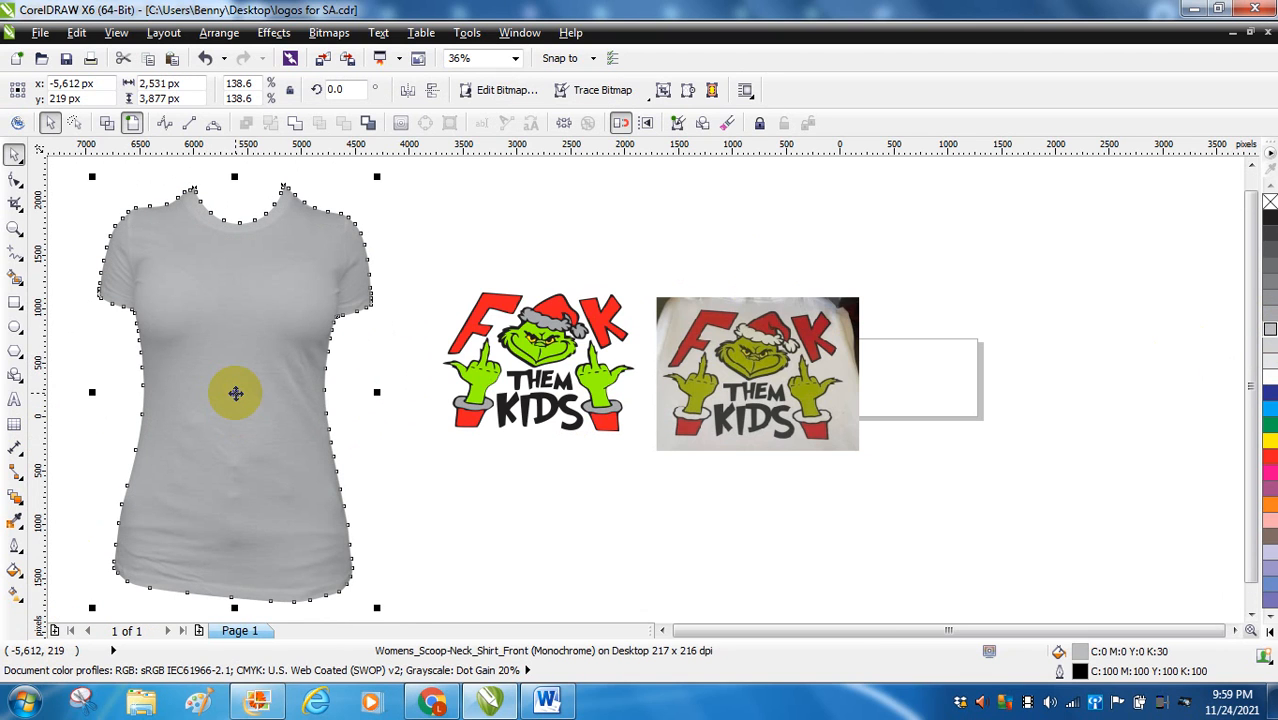
{"action": "left_click", "coordinate": [389, 430]}
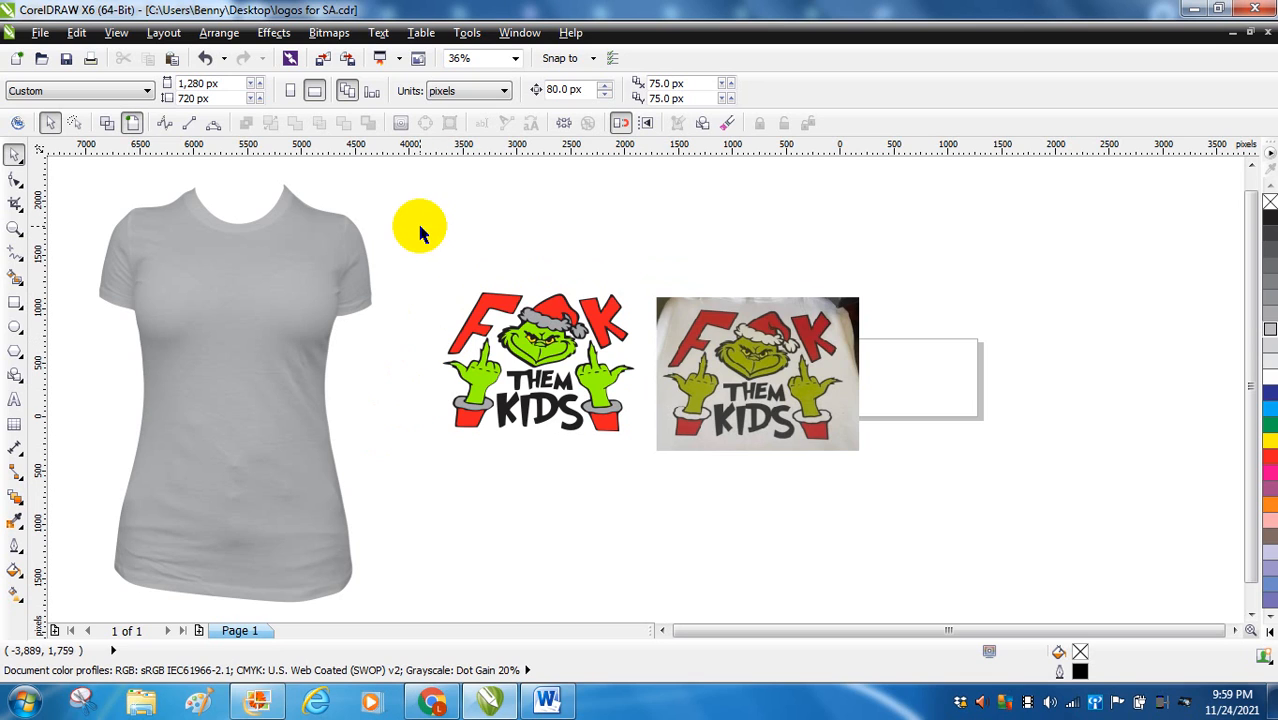
Separate the color layers by moving the red shapes below and the green shapes above the black silhouette.
{"action": "left_click_drag", "start_coordinate": [398, 226], "coordinate": [641, 477]}
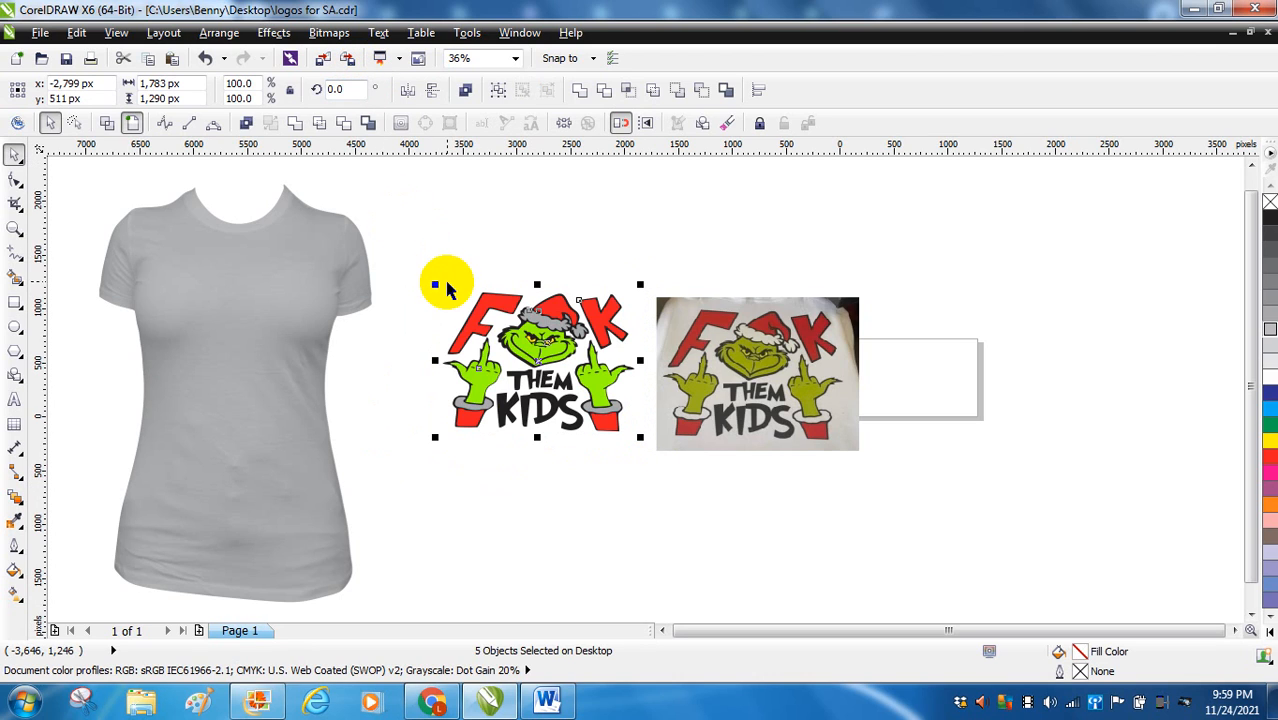
{"action": "left_click", "coordinate": [395, 218]}
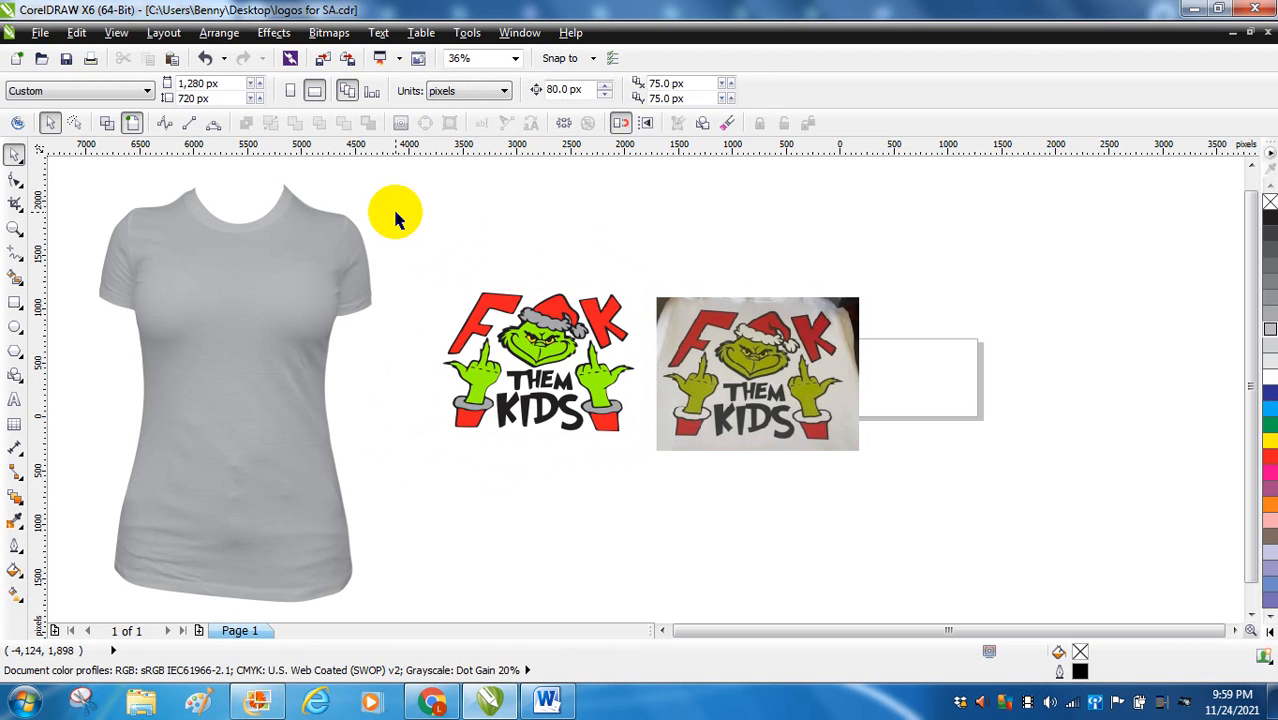
{"action": "left_click", "coordinate": [537, 413]}
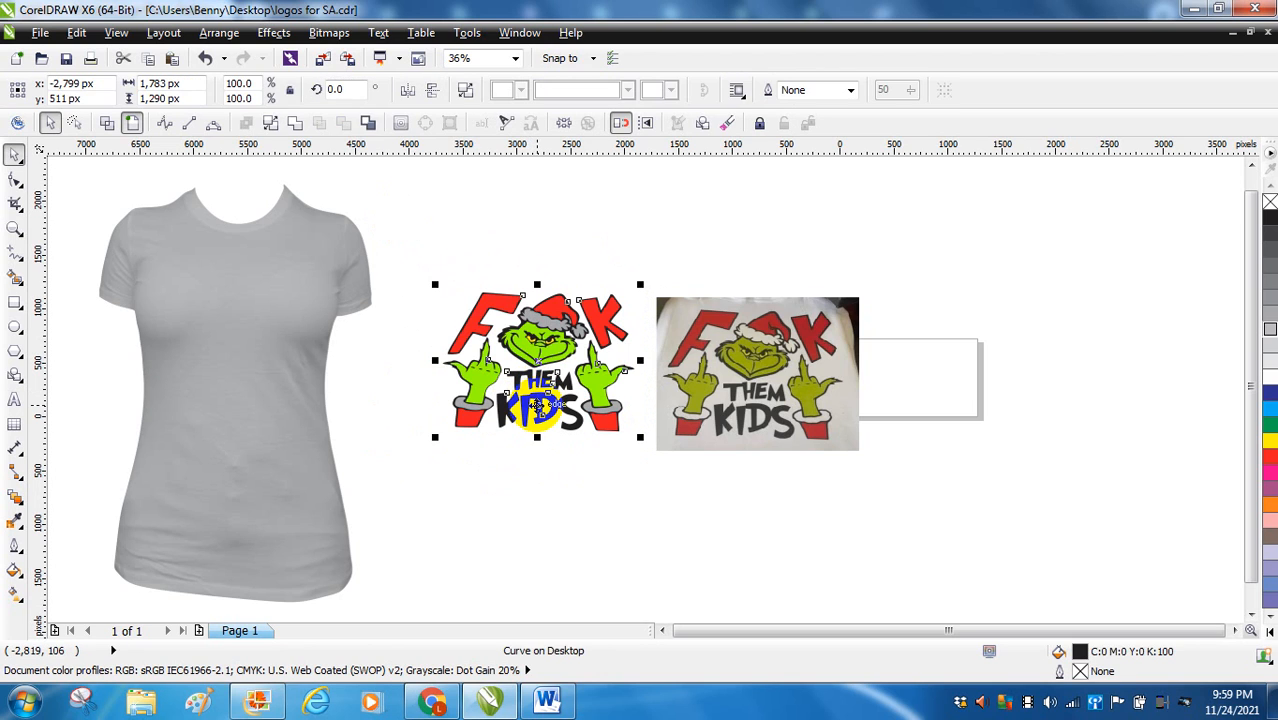
{"action": "left_click", "coordinate": [533, 485]}
{"action": "left_click_drag", "start_coordinate": [478, 318], "coordinate": [550, 485]}
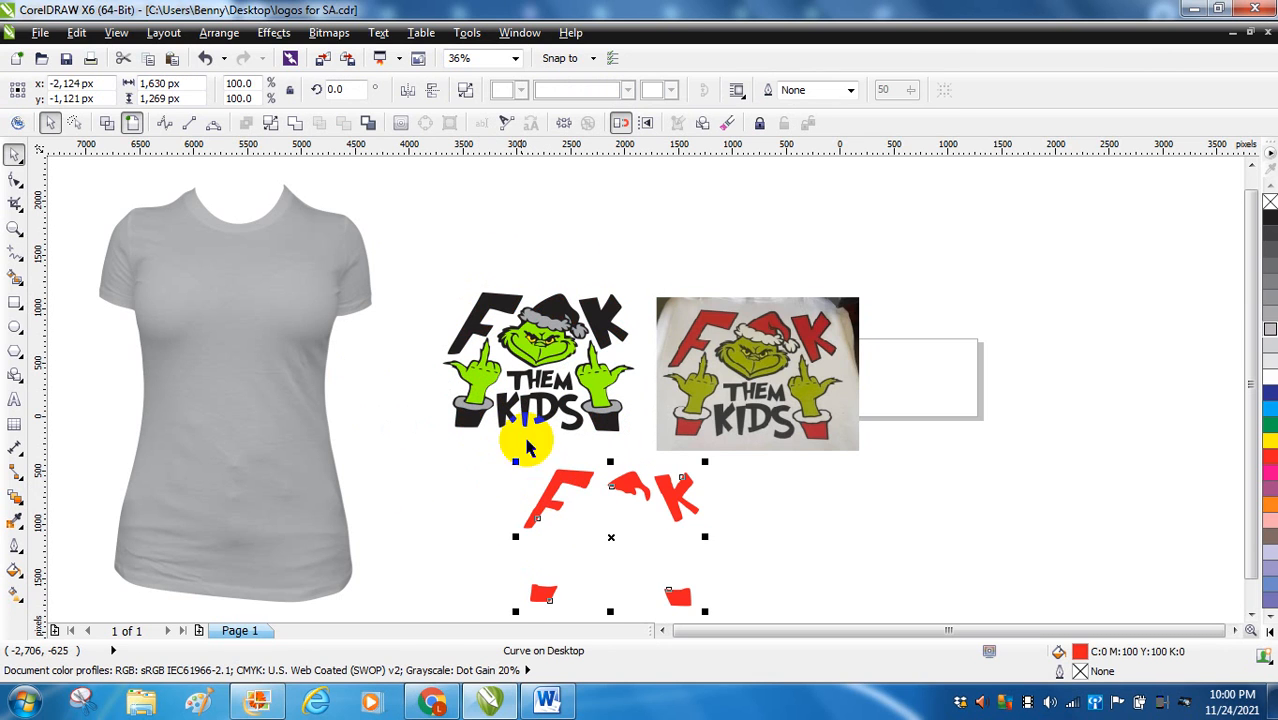
{"action": "left_click_drag", "start_coordinate": [533, 352], "coordinate": [546, 242]}
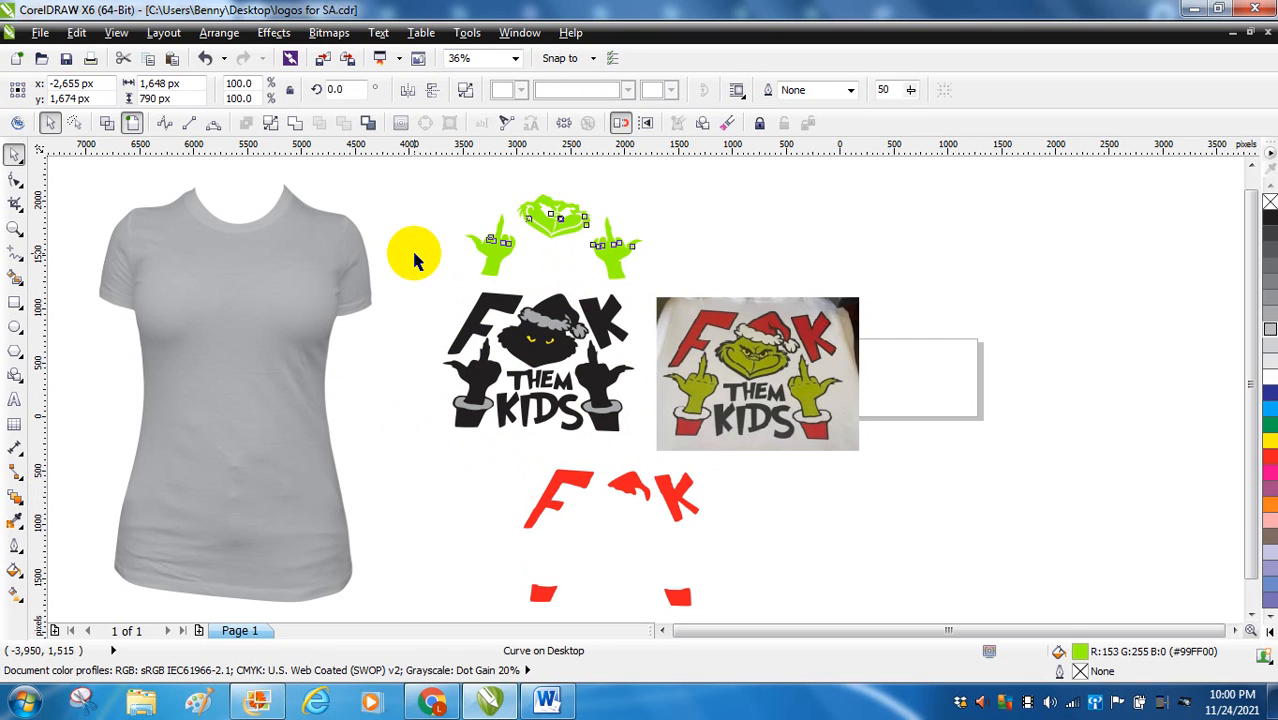
Separate the grey fur trim of the hat and cuffs from the black silhouette by moving it above the reference photo.
{"action": "left_click", "coordinate": [414, 251]}
{"action": "left_click", "coordinate": [533, 352]}
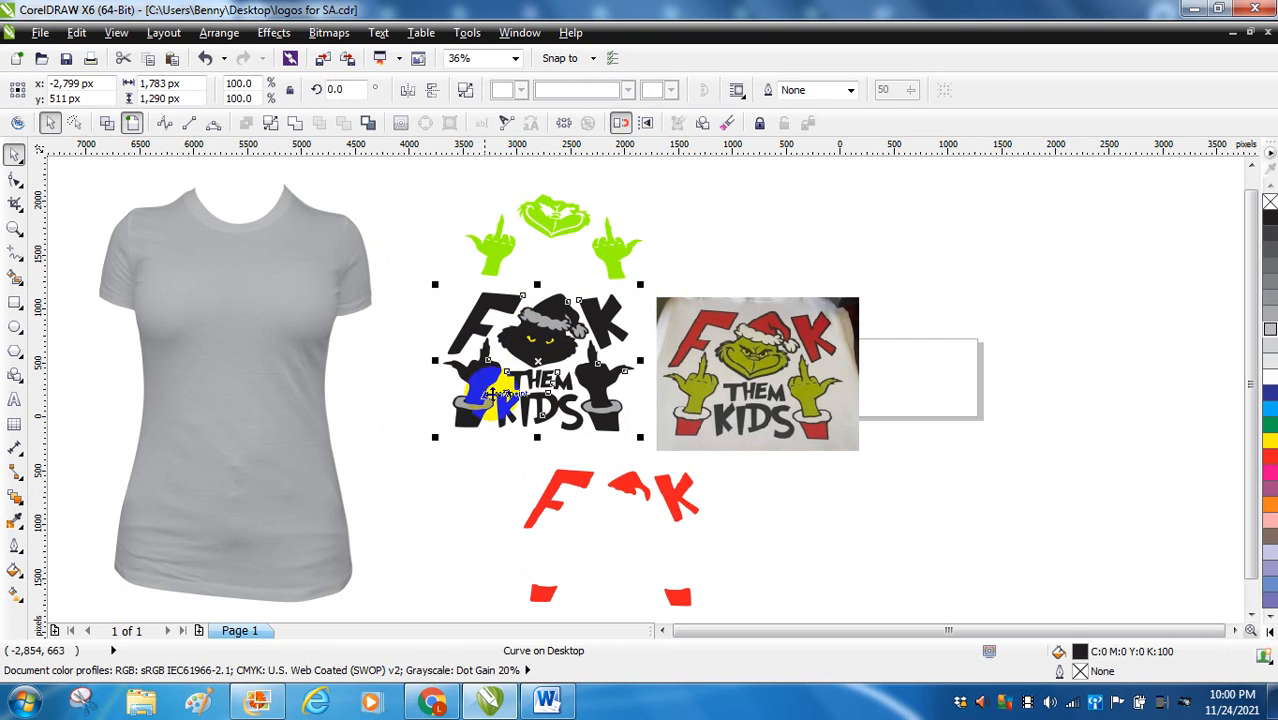
{"action": "left_click", "coordinate": [422, 410]}
{"action": "left_click", "coordinate": [551, 332]}
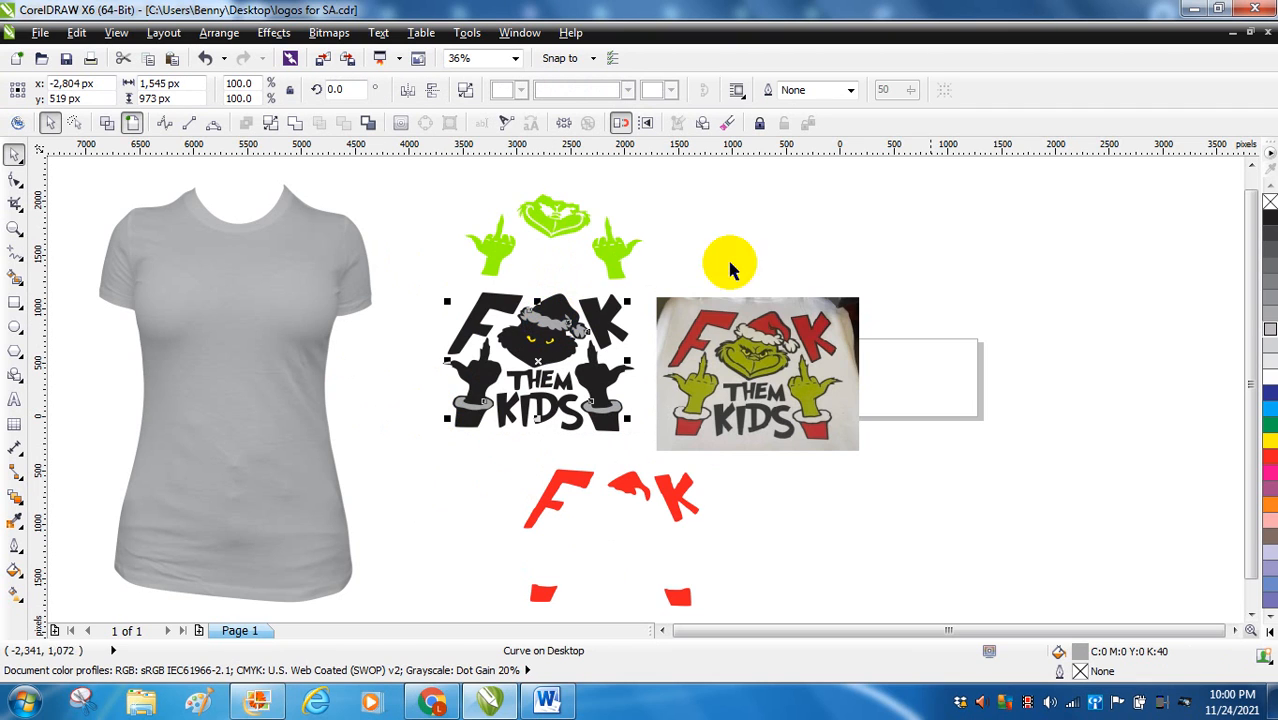
{"action": "left_click_drag", "start_coordinate": [545, 322], "coordinate": [770, 194]}
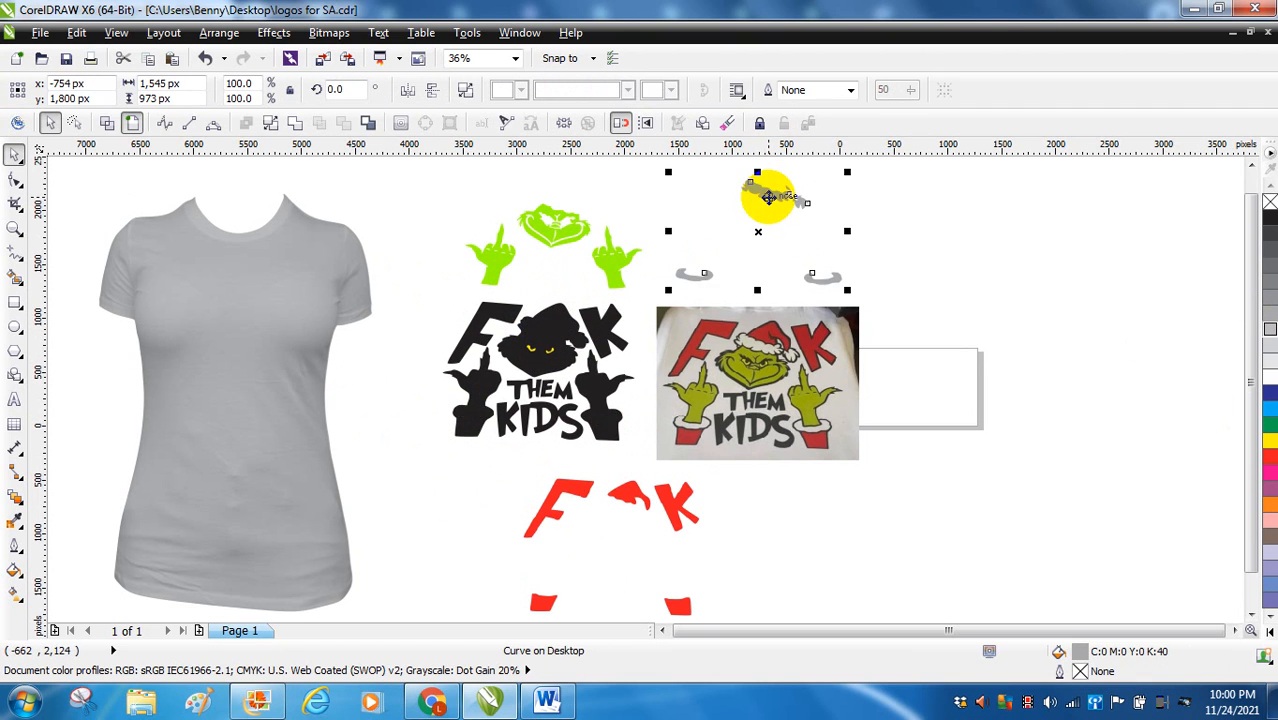
{"action": "left_click", "coordinate": [945, 248]}
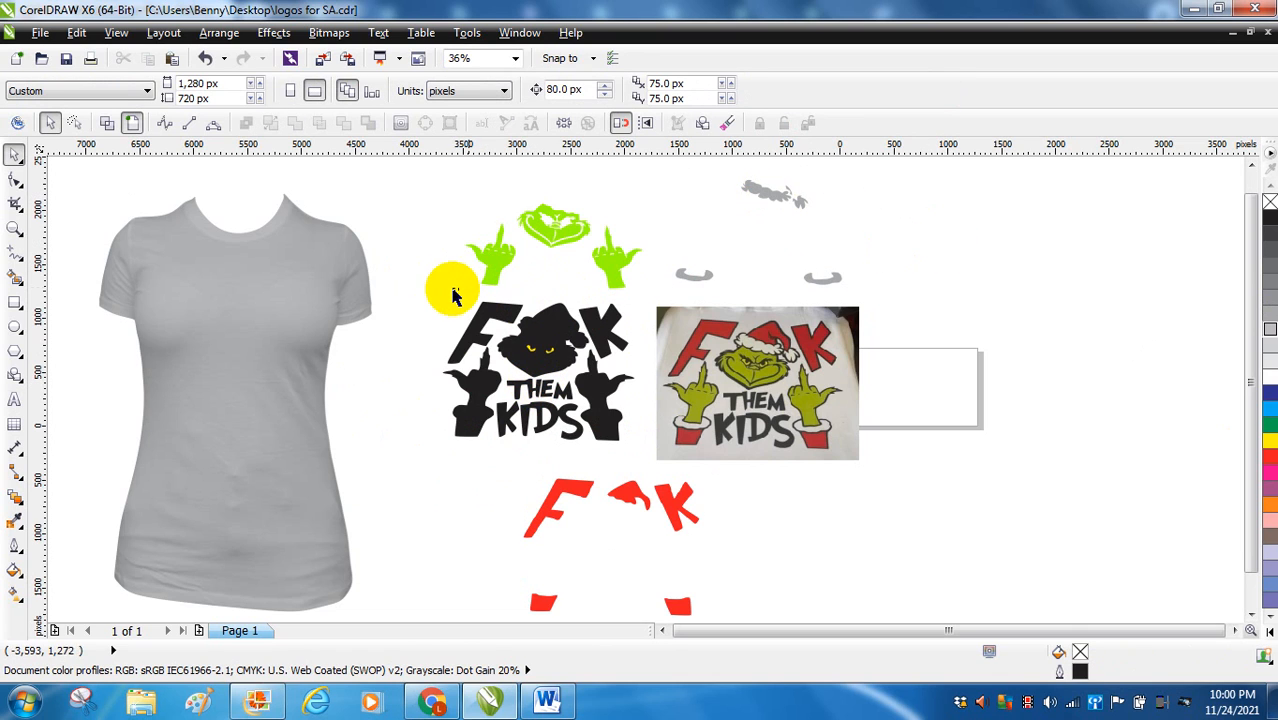
Move the yellow eyes off the black silhouette to the empty area beside the red letters.
{"action": "left_click", "coordinate": [545, 350]}
{"action": "left_click_drag", "start_coordinate": [545, 352], "coordinate": [472, 528]}
{"action": "left_click", "coordinate": [418, 402]}
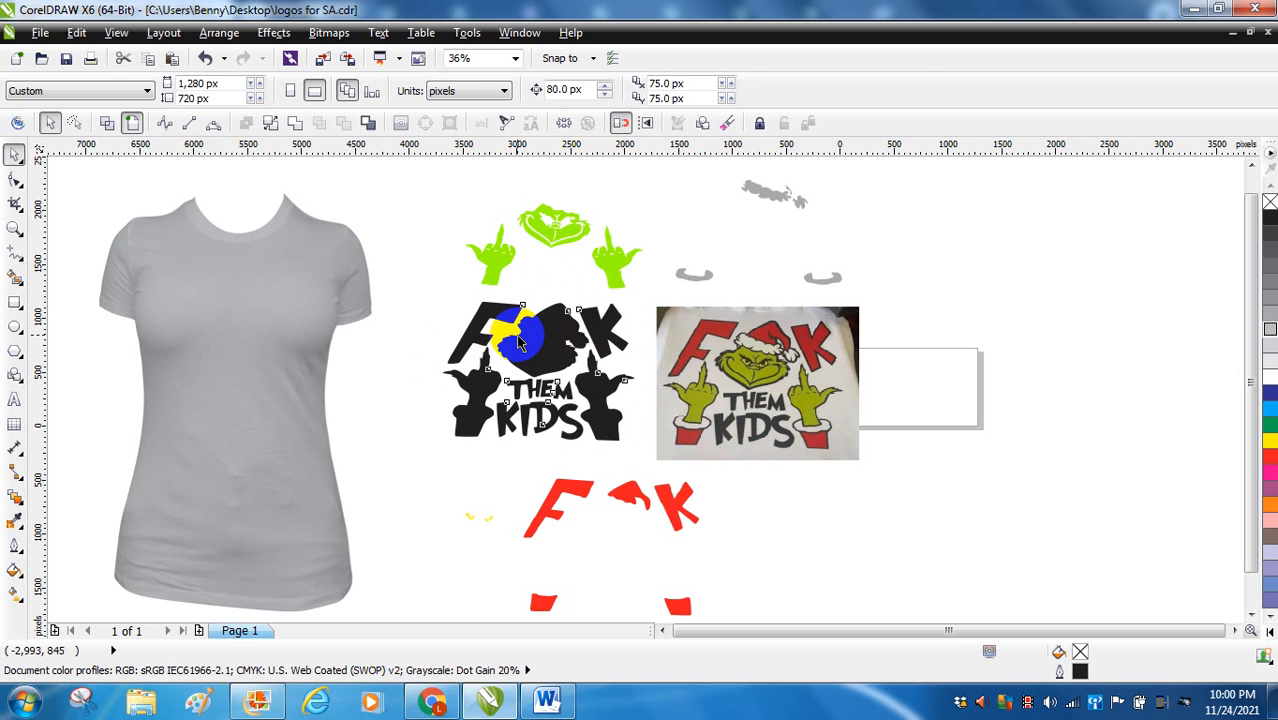
Place the black silhouette on the T-shirt's chest and use TRW Stone Wizard to send the shirt mockup to the back.
{"action": "left_click", "coordinate": [517, 336]}
{"action": "left_click_drag", "start_coordinate": [517, 336], "coordinate": [219, 305]}
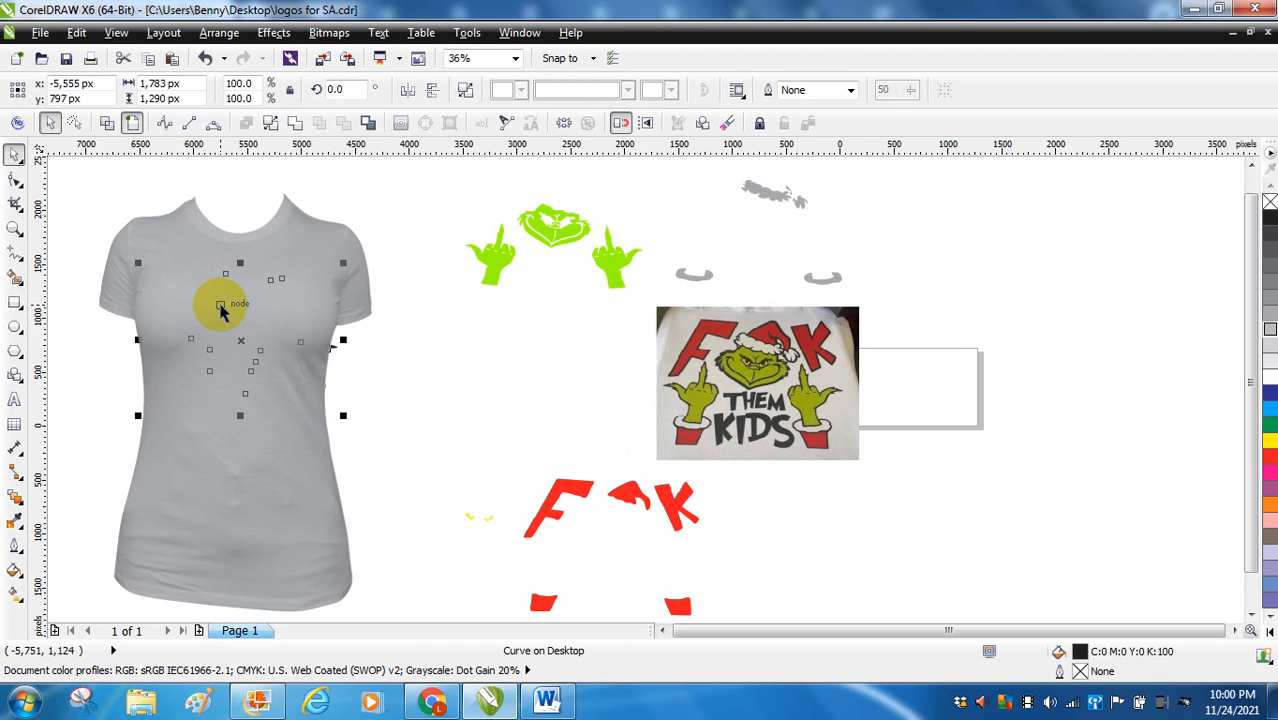
{"action": "left_click", "coordinate": [16, 123]}
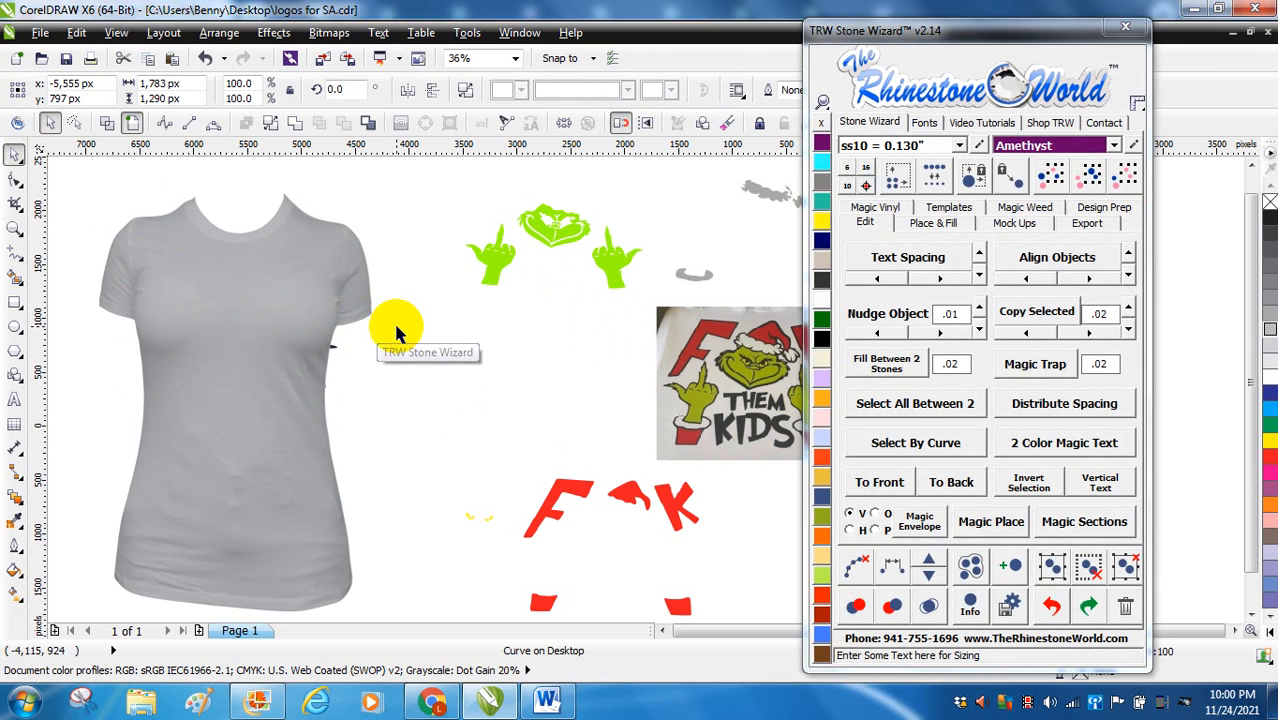
{"action": "left_click", "coordinate": [287, 232]}
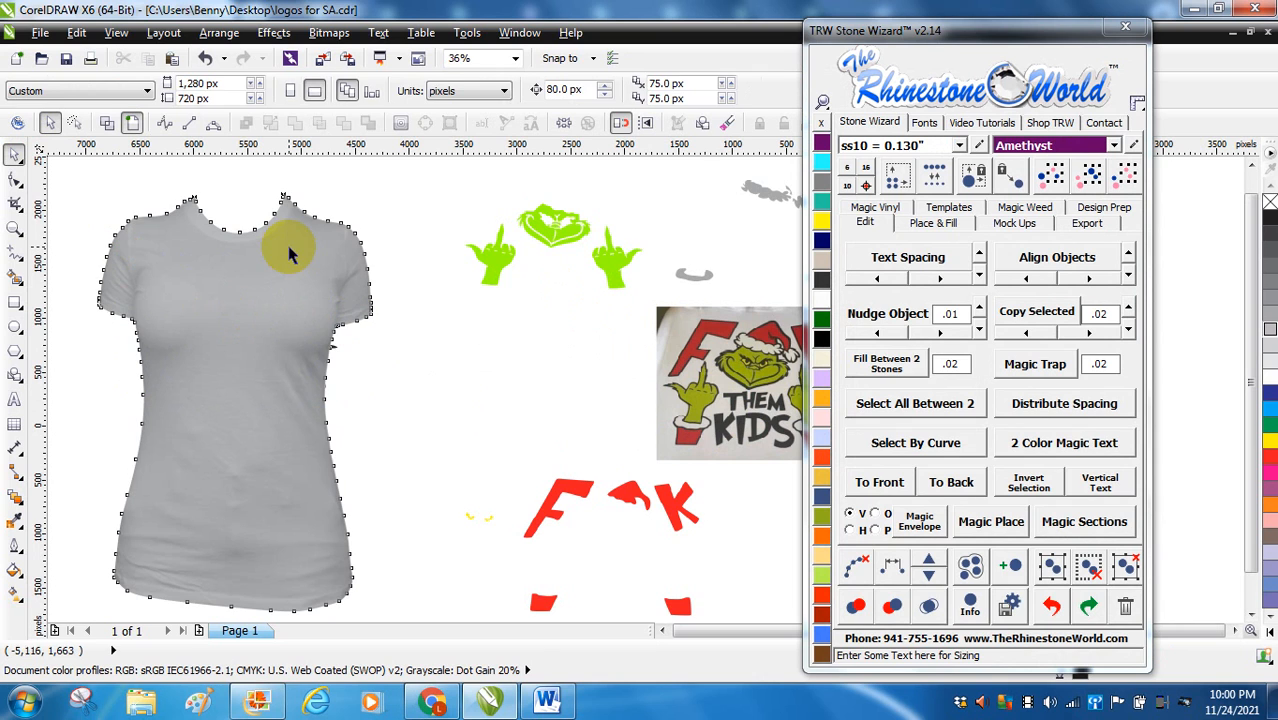
{"action": "left_click", "coordinate": [958, 483]}
{"action": "left_click", "coordinate": [458, 372]}
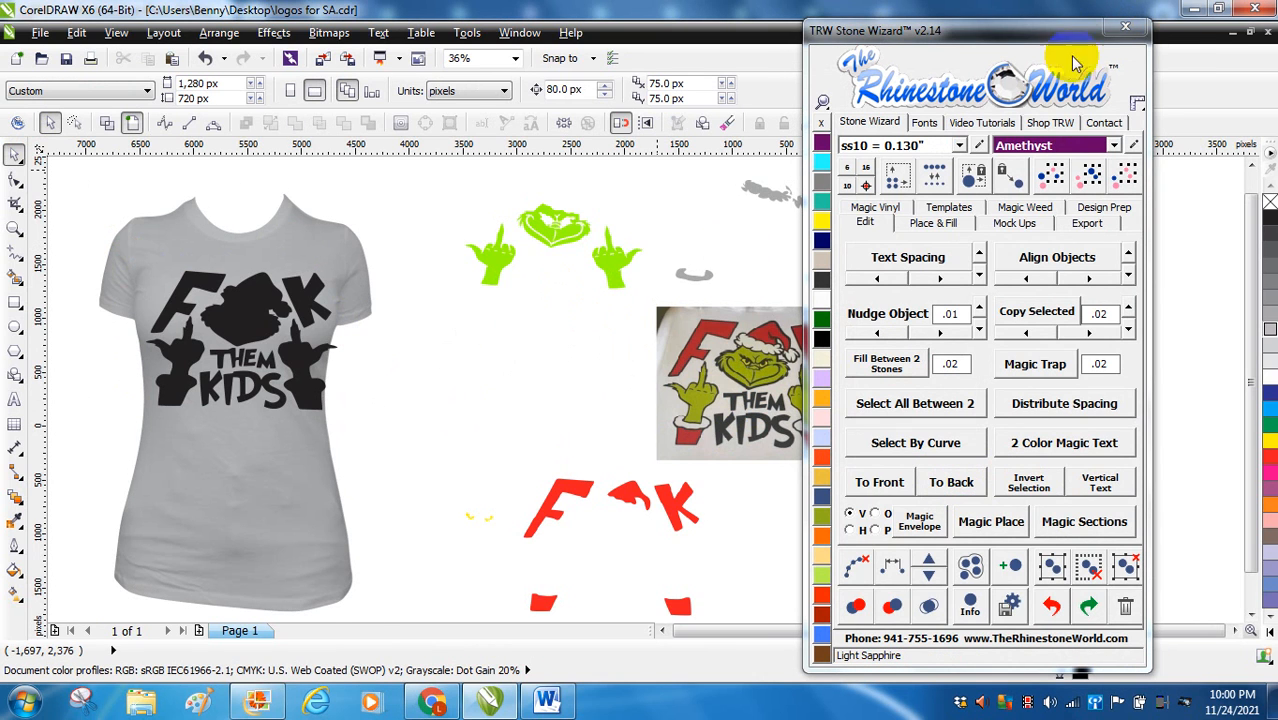
{"action": "left_click", "coordinate": [1125, 27]}
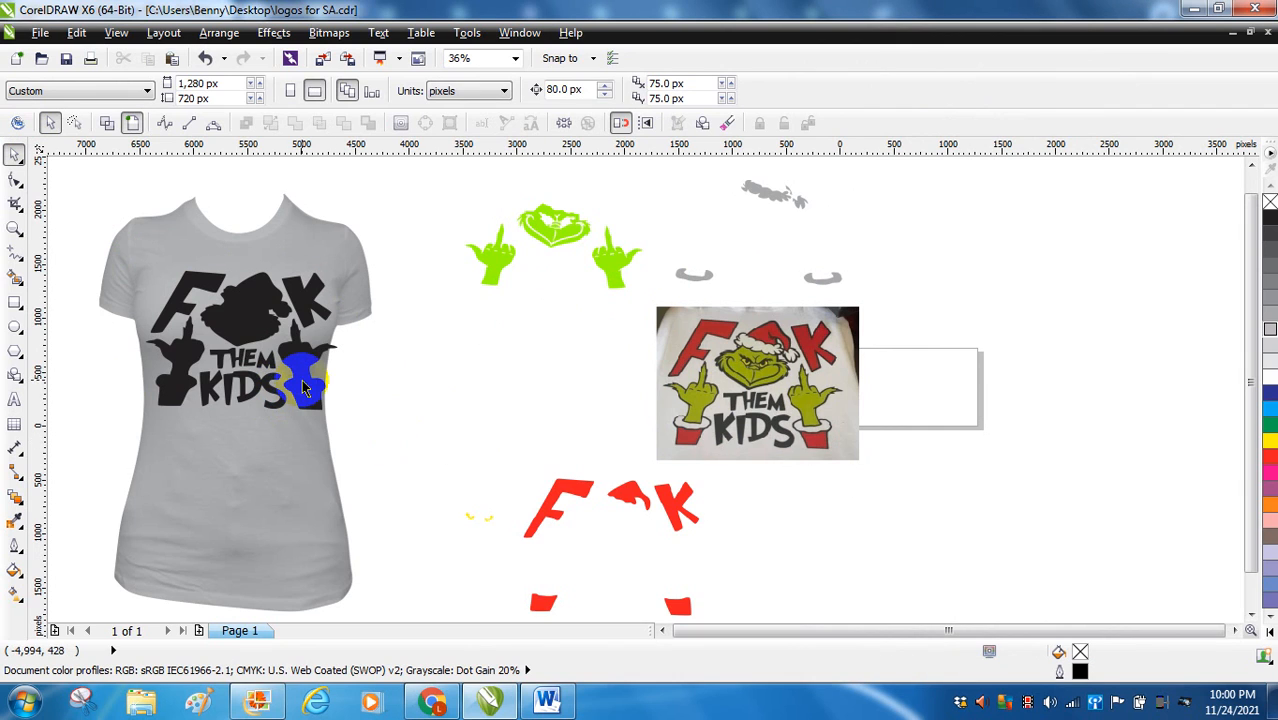
Enlarge the T-shirt mockup proportionally around the black artwork and shift it down slightly.
{"action": "left_click", "coordinate": [303, 384]}
{"action": "mouse_move", "coordinate": [303, 381]}
{"action": "left_mouse_down"}
{"action": "mouse_move", "coordinate": [337, 406]}
{"action": "mouse_move", "coordinate": [284, 351]}
{"action": "mouse_move", "coordinate": [303, 381]}
{"action": "left_mouse_up"}
{"action": "left_click", "coordinate": [243, 228]}
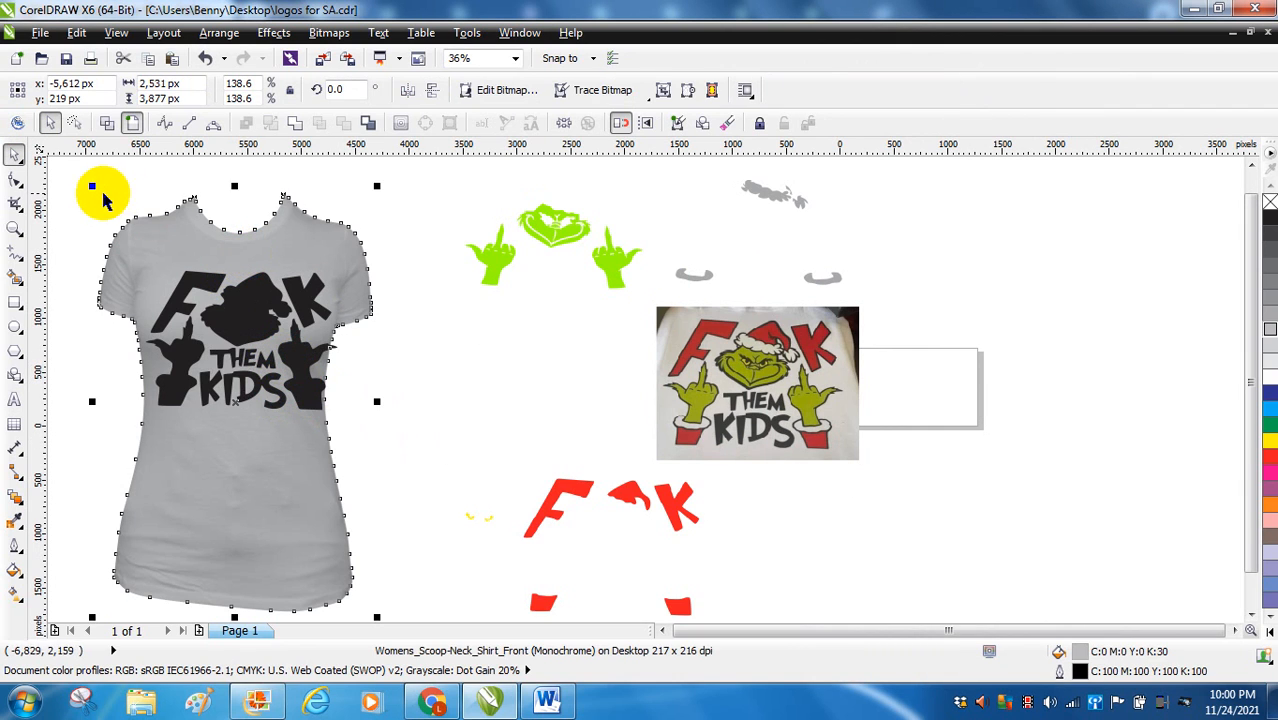
{"action": "mouse_move", "coordinate": [93, 188]}
{"action": "left_mouse_down"}
{"action": "mouse_move", "coordinate": [70, 174]}
{"action": "mouse_move", "coordinate": [80, 168]}
{"action": "left_mouse_up"}
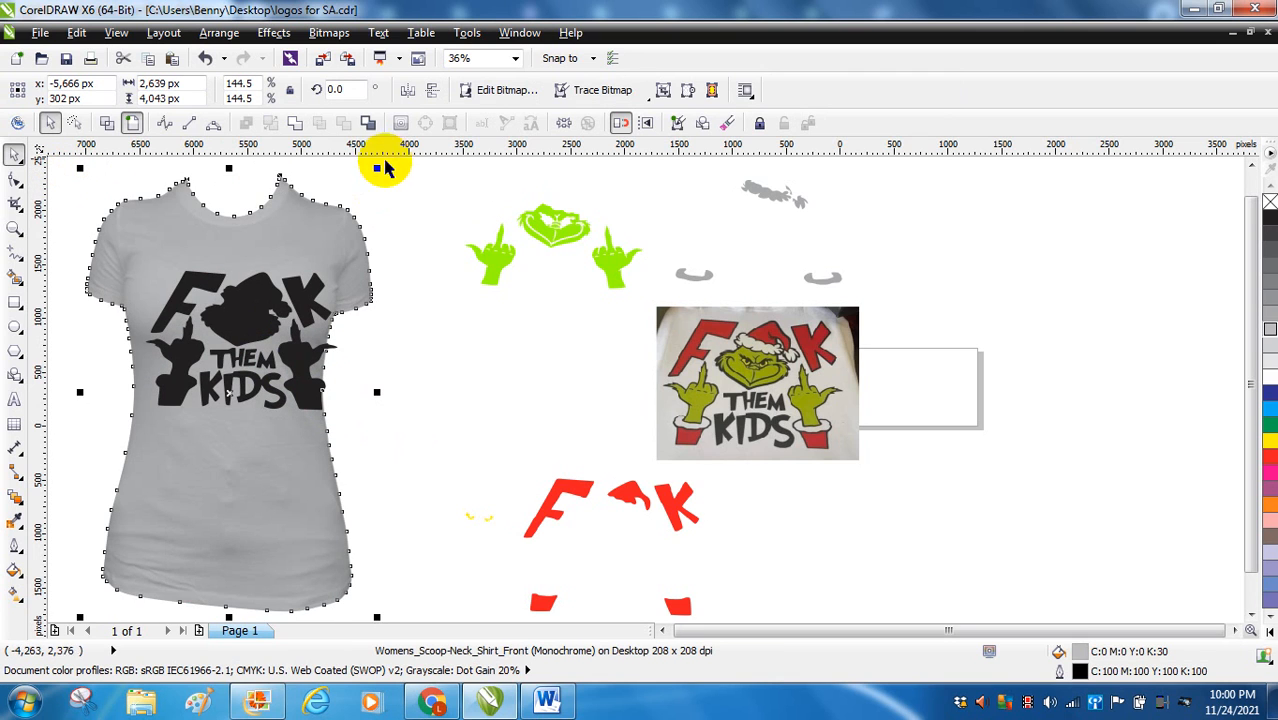
{"action": "left_click_drag", "start_coordinate": [378, 170], "coordinate": [428, 151]}
{"action": "left_click_drag", "start_coordinate": [334, 240], "coordinate": [336, 266]}
Pull the black silhouette off the shirt to show it separately, and place it back centered on the chest.
{"action": "left_click_drag", "start_coordinate": [320, 310], "coordinate": [449, 378]}
{"action": "left_click", "coordinate": [508, 316]}
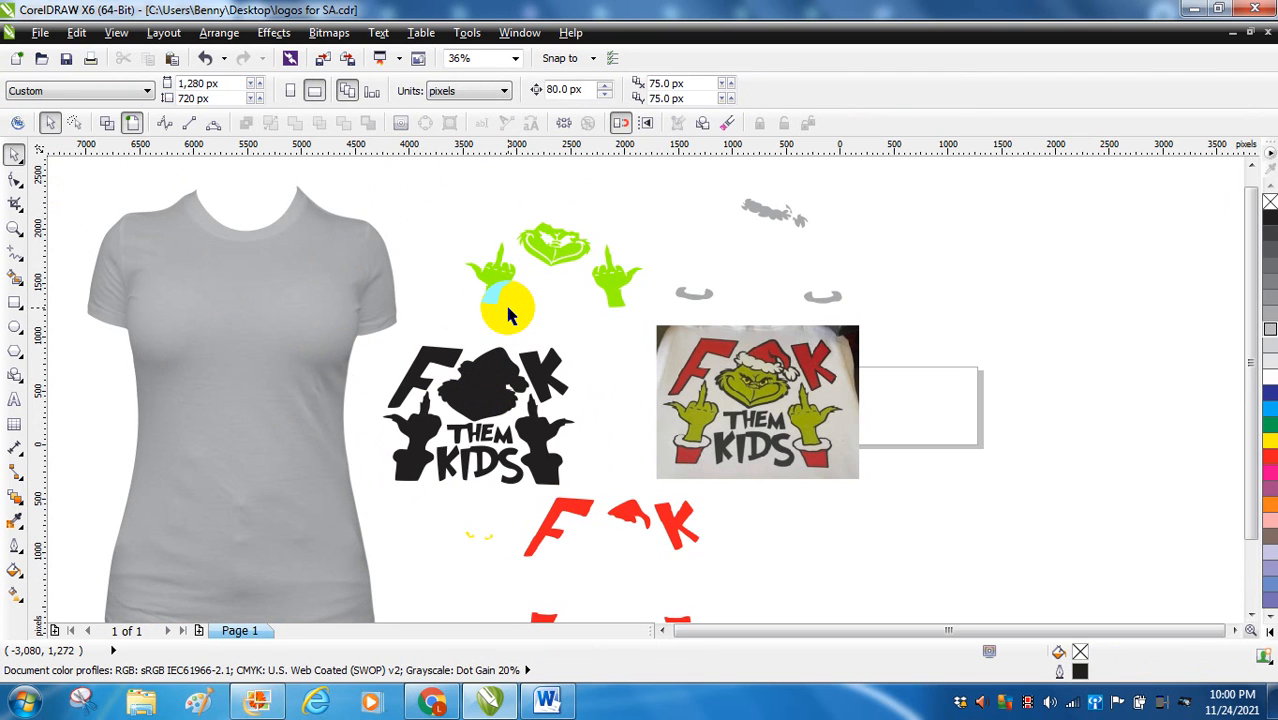
{"action": "left_click", "coordinate": [485, 374]}
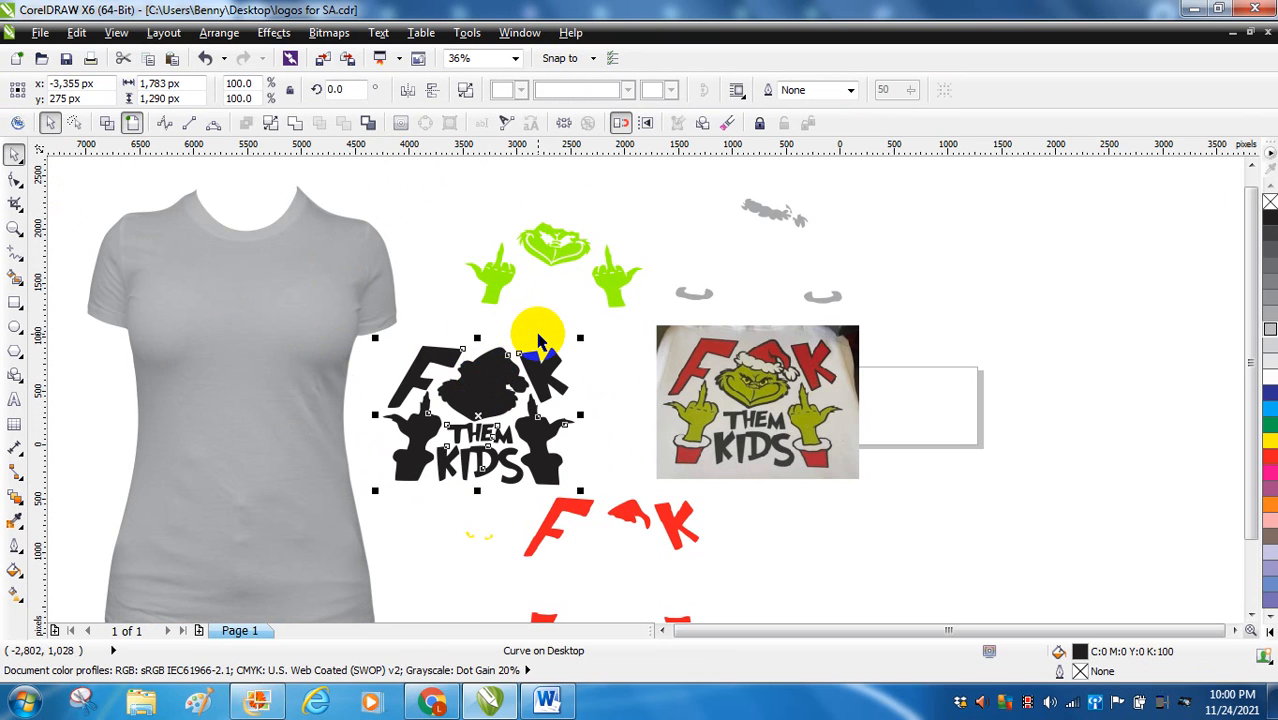
{"action": "left_click", "coordinate": [438, 298]}
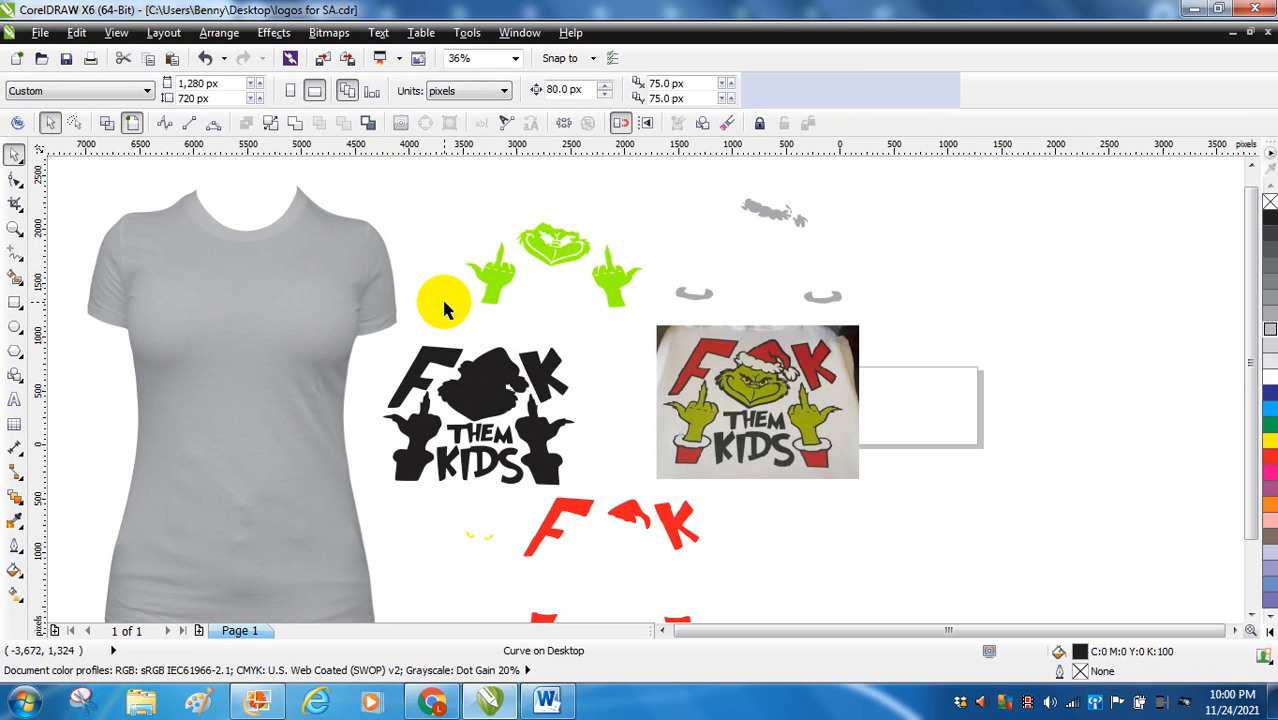
{"action": "left_click_drag", "start_coordinate": [491, 400], "coordinate": [252, 336]}
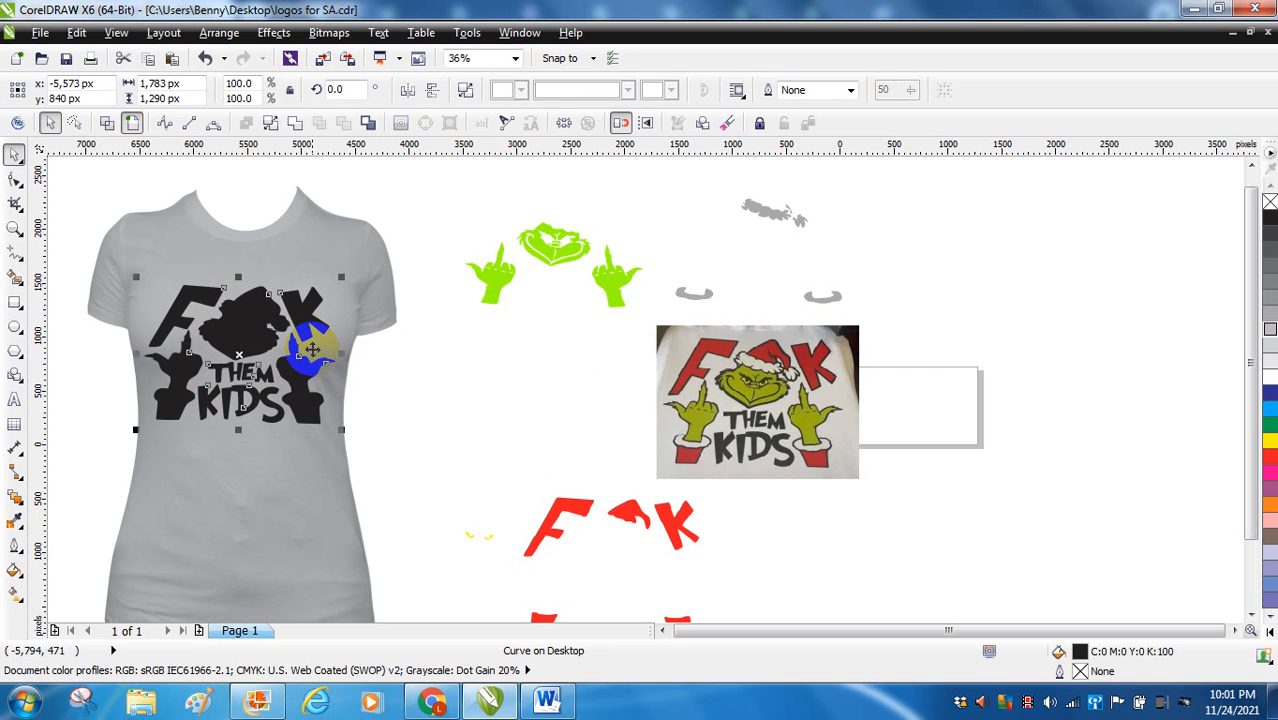
{"action": "left_click", "coordinate": [475, 428]}
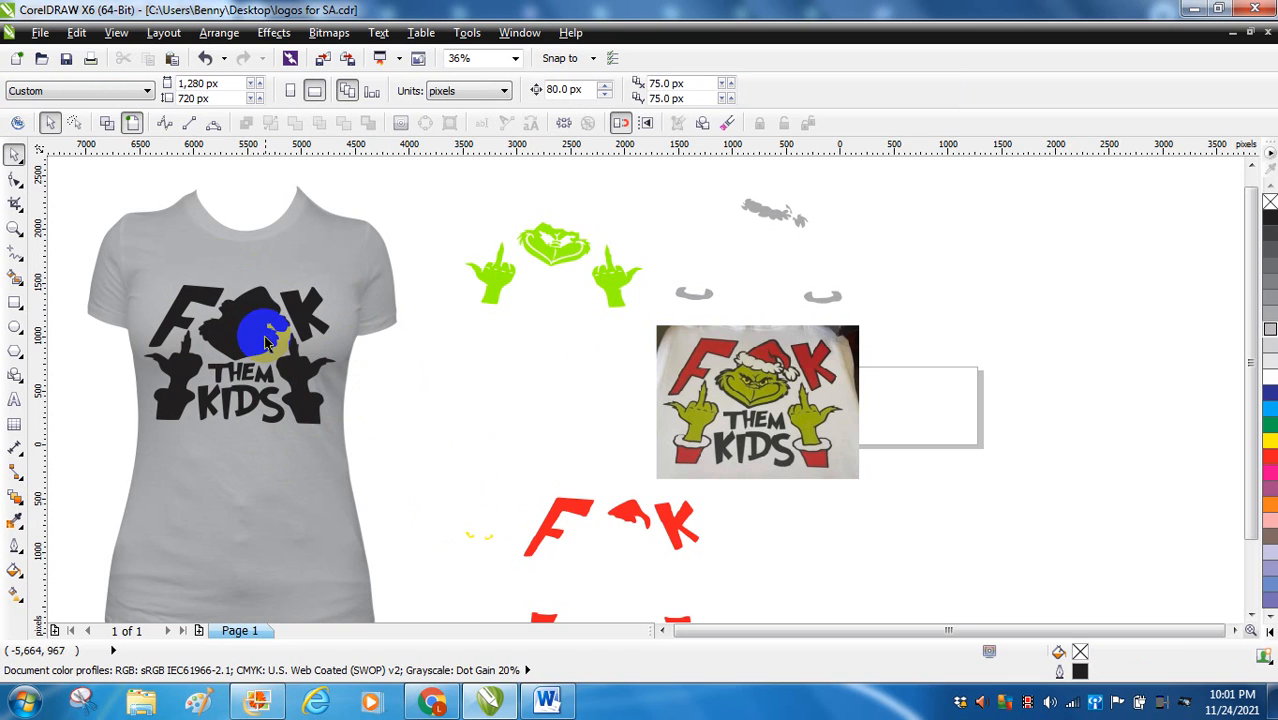
Place the red letters, hat and sleeves over the black silhouette on the shirt.
{"action": "left_click_drag", "start_coordinate": [566, 528], "coordinate": [752, 345]}
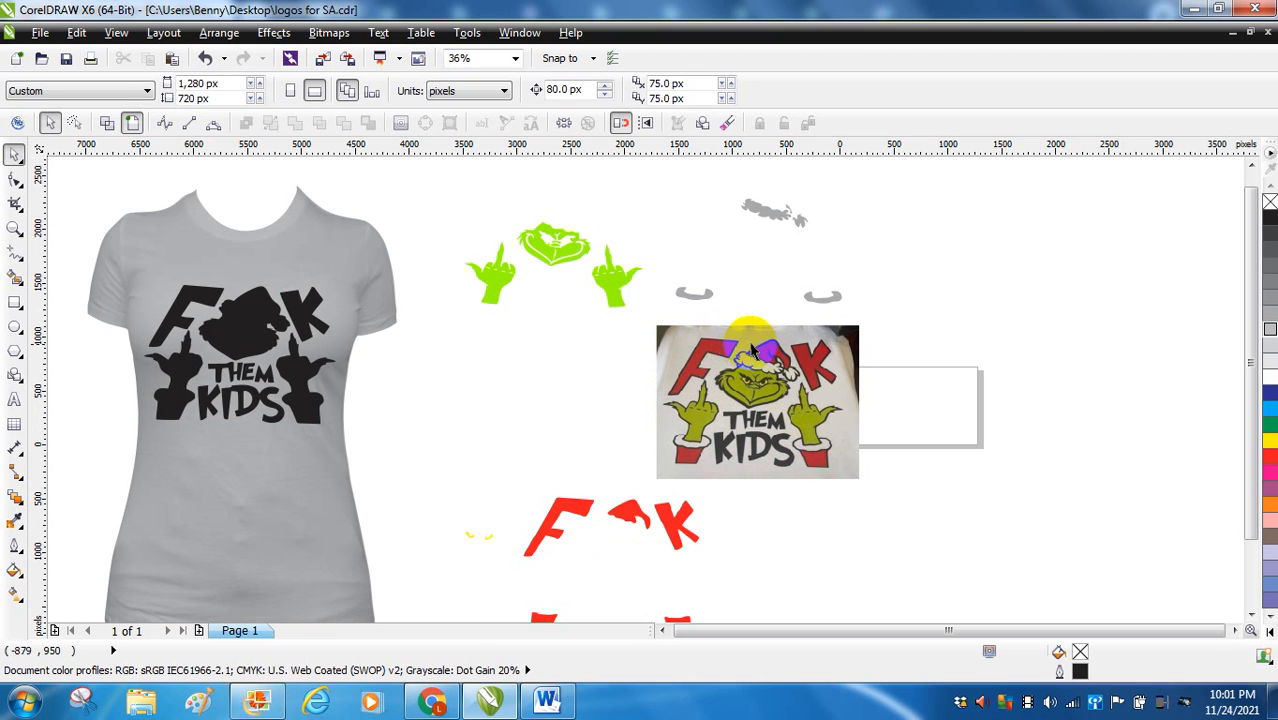
{"action": "left_click_drag", "start_coordinate": [672, 532], "coordinate": [295, 319]}
{"action": "key", "text": "Up"}
{"action": "key", "text": "Down"}
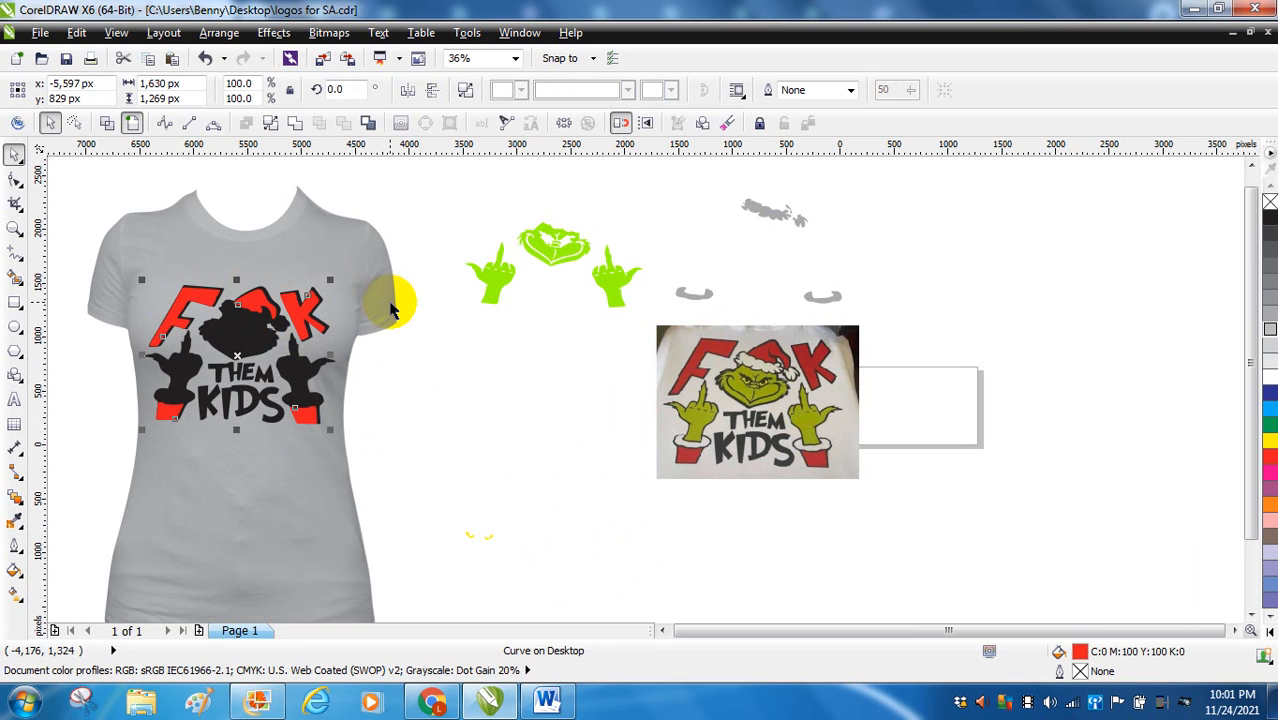
Place the green face and hands over the black silhouette on the shirt.
{"action": "left_click", "coordinate": [492, 270]}
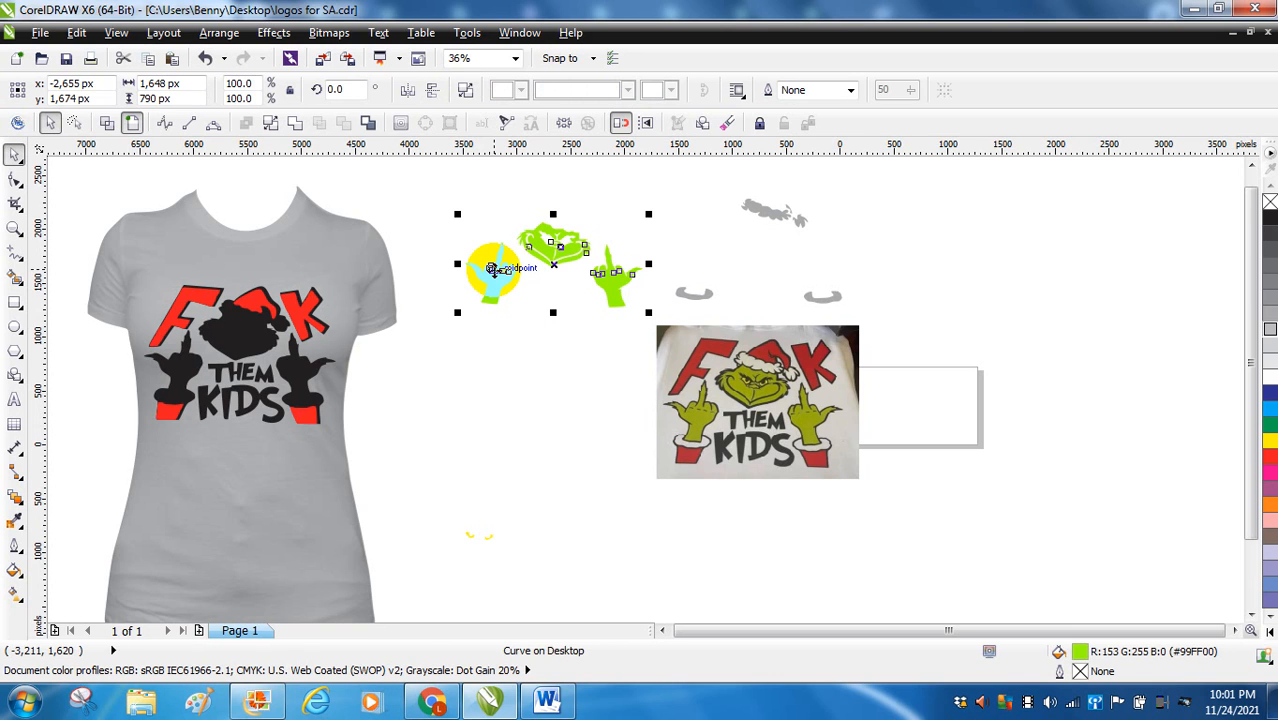
{"action": "left_click_drag", "start_coordinate": [492, 270], "coordinate": [176, 362]}
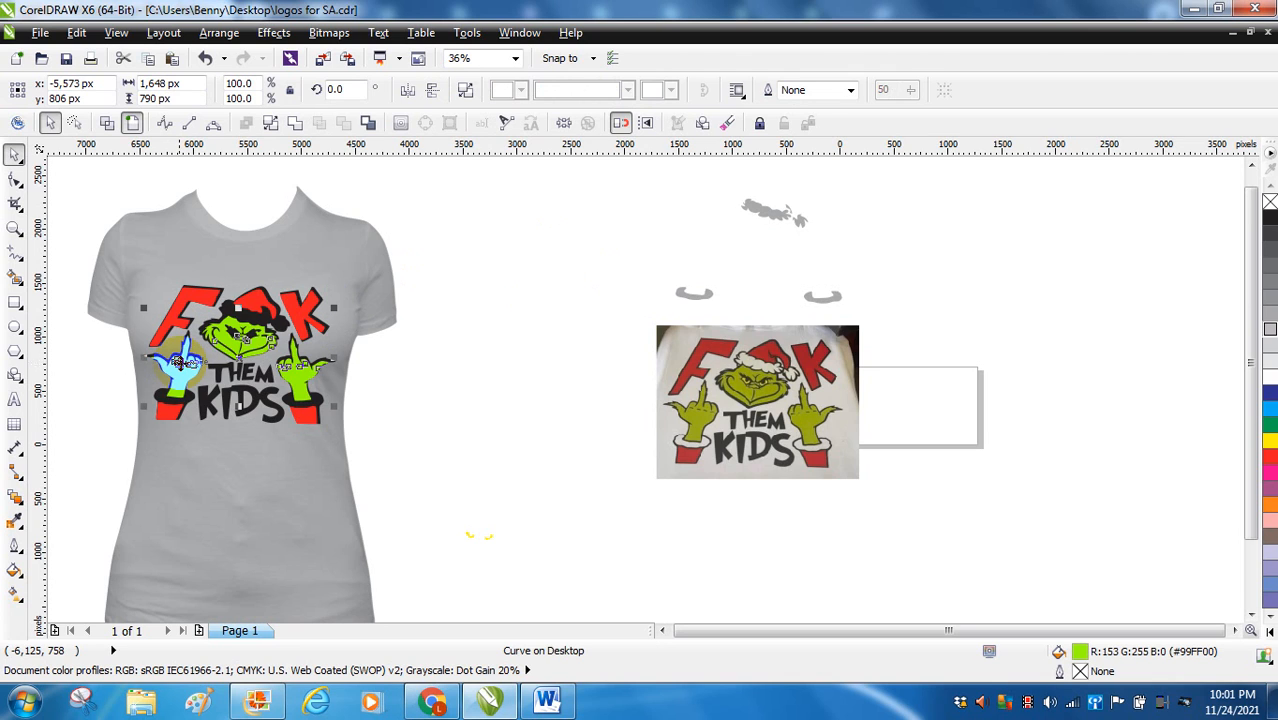
{"action": "left_click", "coordinate": [395, 398]}
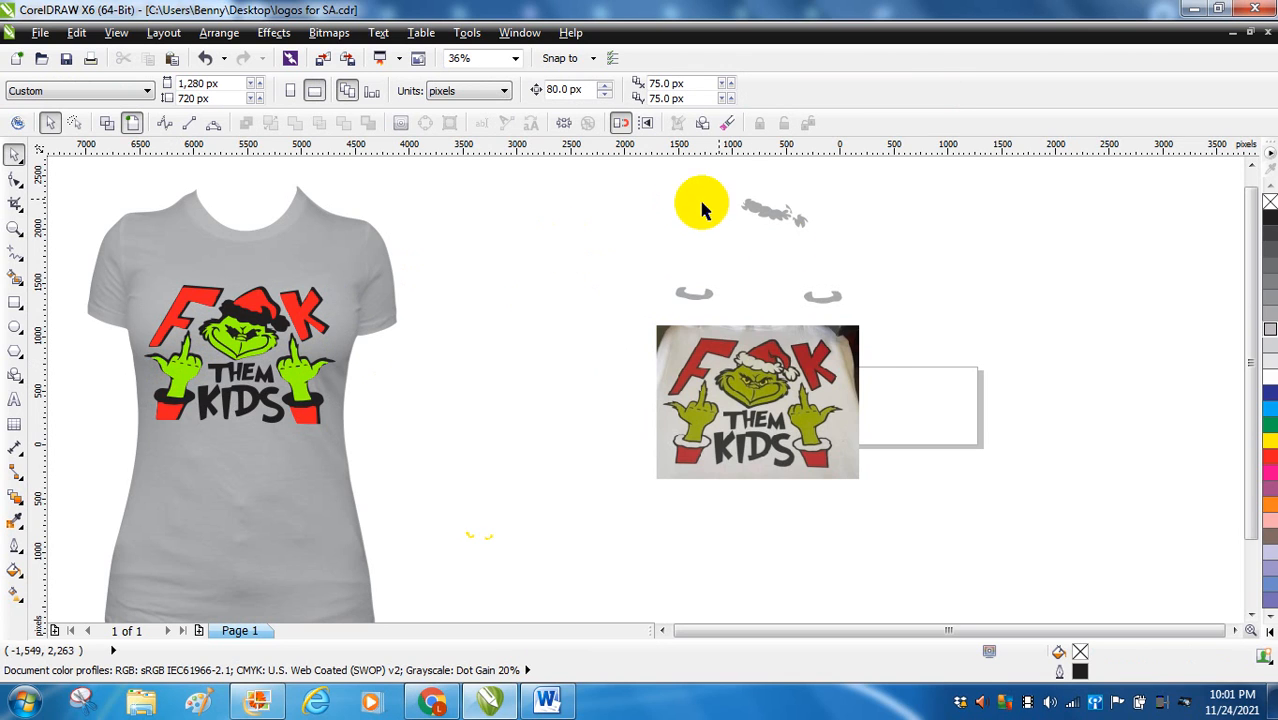
Bring the grey fur trim and the yellow eyes into the empty space beside the shirt.
{"action": "double_click", "coordinate": [777, 213]}
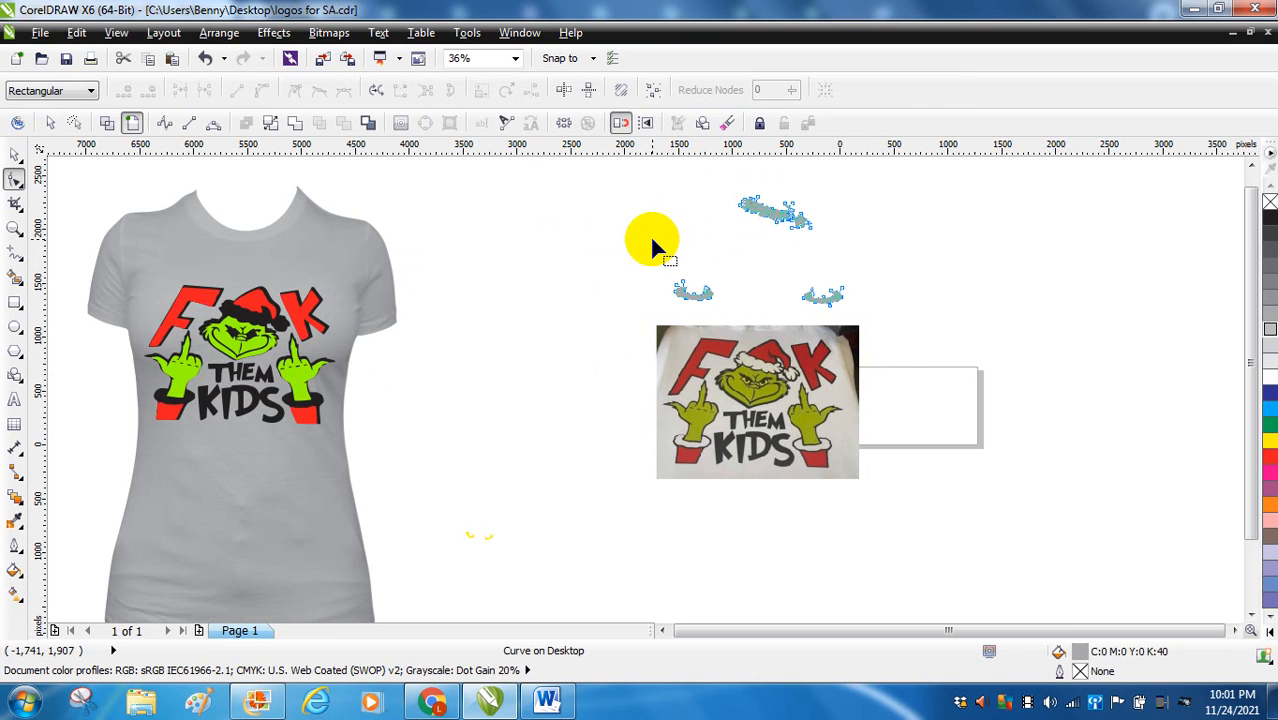
{"action": "left_click", "coordinate": [15, 155]}
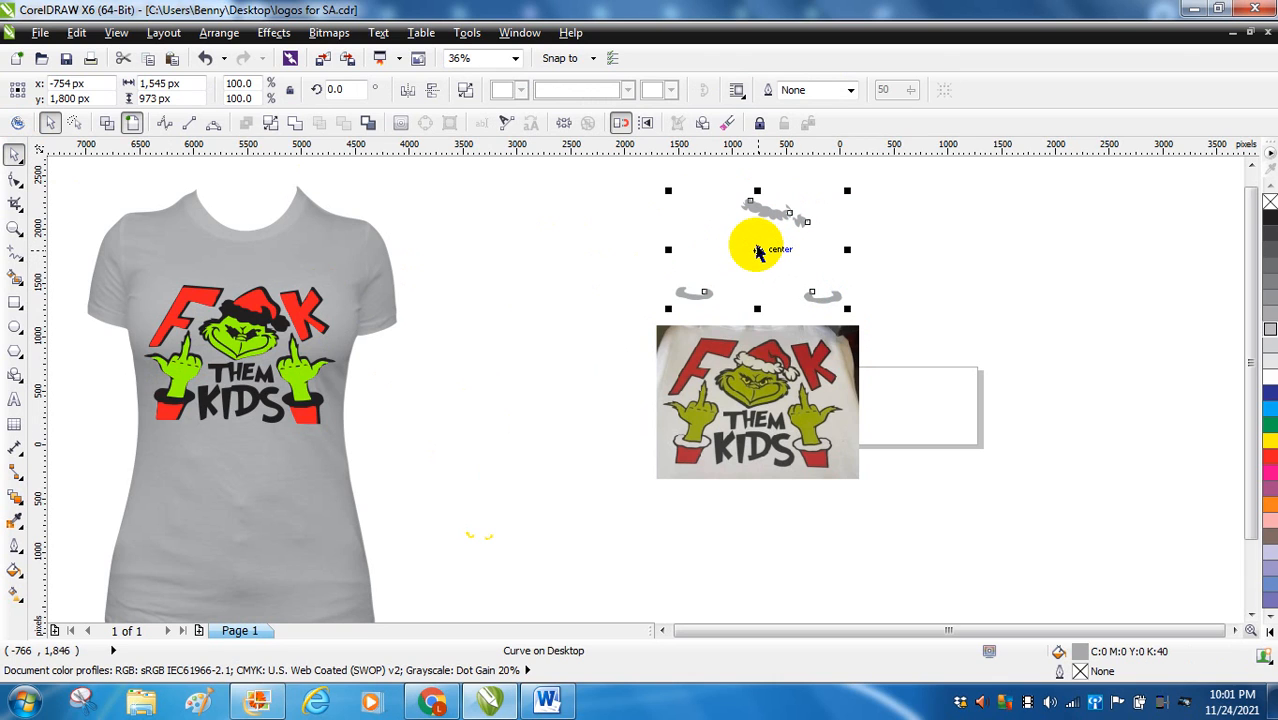
{"action": "left_click_drag", "start_coordinate": [757, 250], "coordinate": [465, 441]}
{"action": "left_click", "coordinate": [485, 337]}
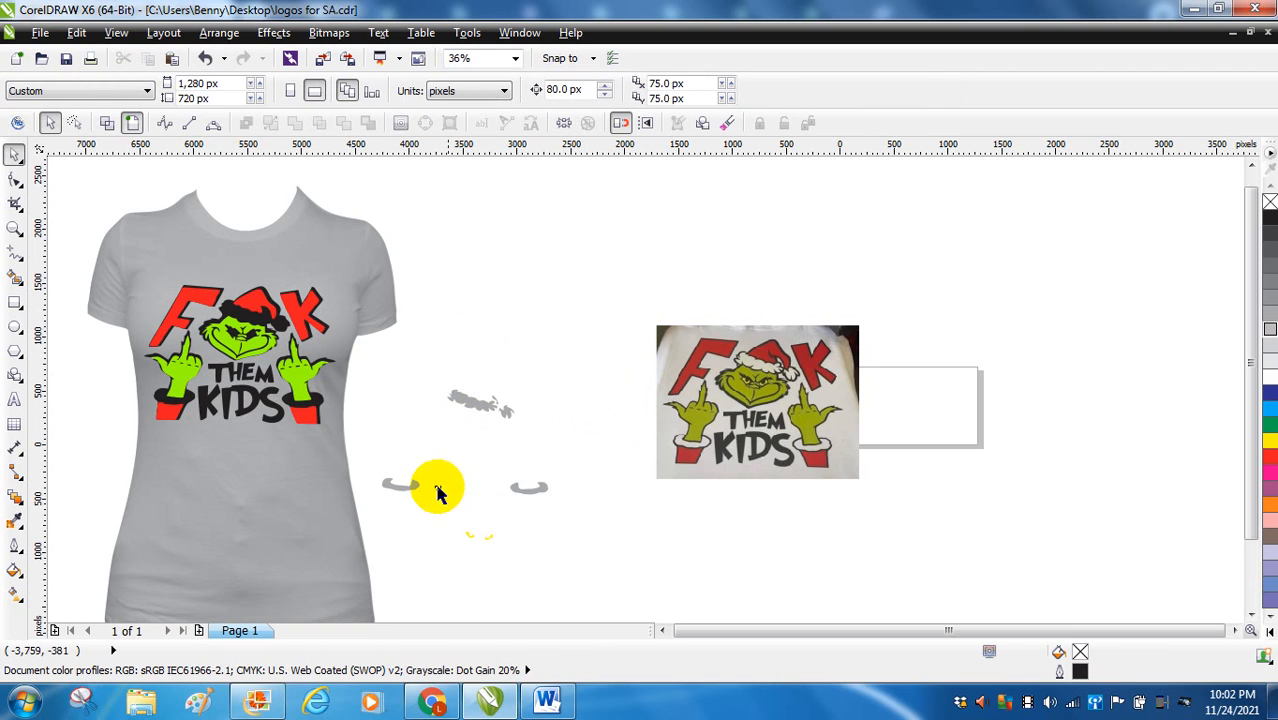
{"action": "left_click", "coordinate": [480, 535]}
{"action": "left_click_drag", "start_coordinate": [480, 537], "coordinate": [507, 312]}
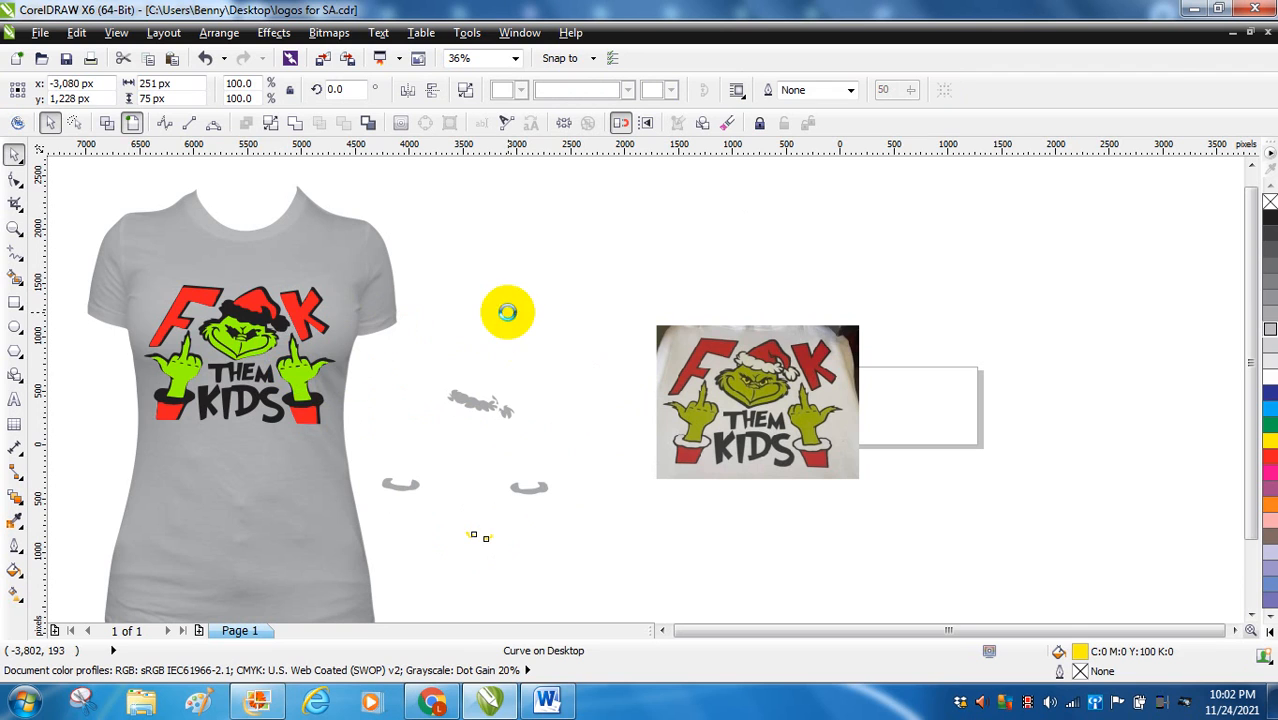
Place the grey fur trim over the hat and cuffs on the shirt, and the yellow eyes on the green face.
{"action": "left_click", "coordinate": [474, 408]}
{"action": "left_click_drag", "start_coordinate": [474, 406], "coordinate": [249, 310]}
{"action": "left_click", "coordinate": [521, 333]}
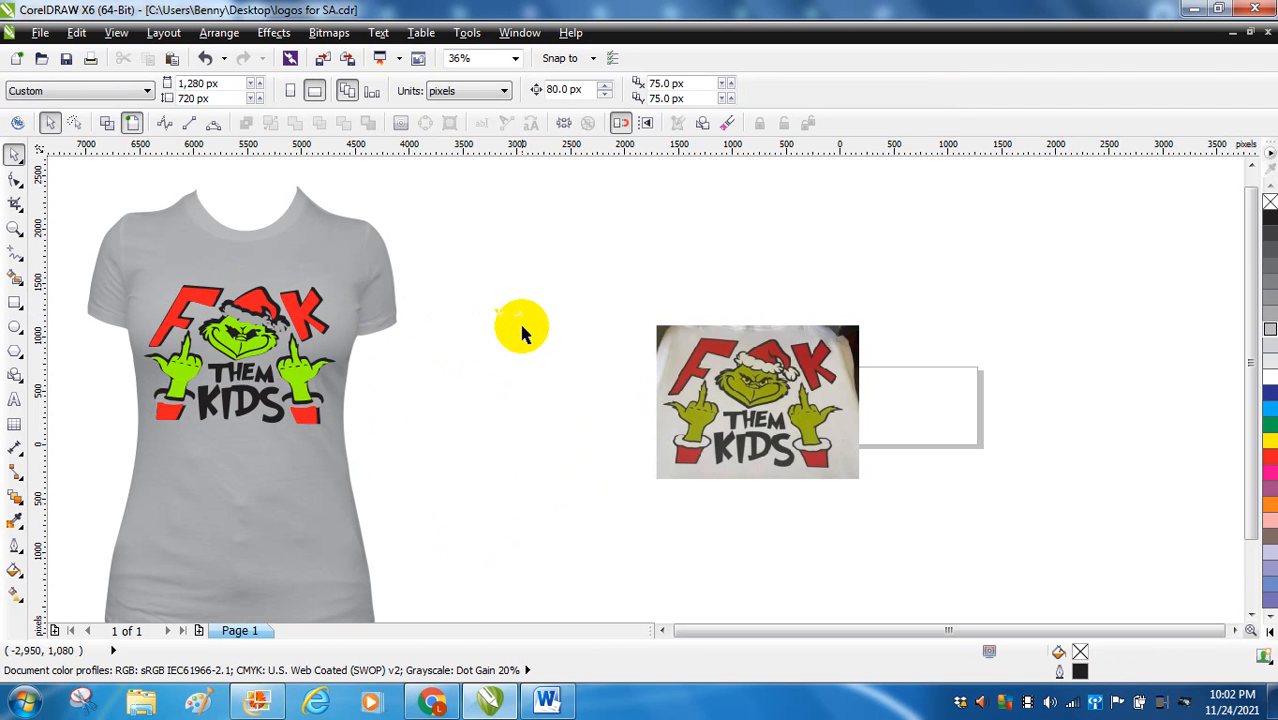
{"action": "left_click_drag", "start_coordinate": [516, 316], "coordinate": [250, 332]}
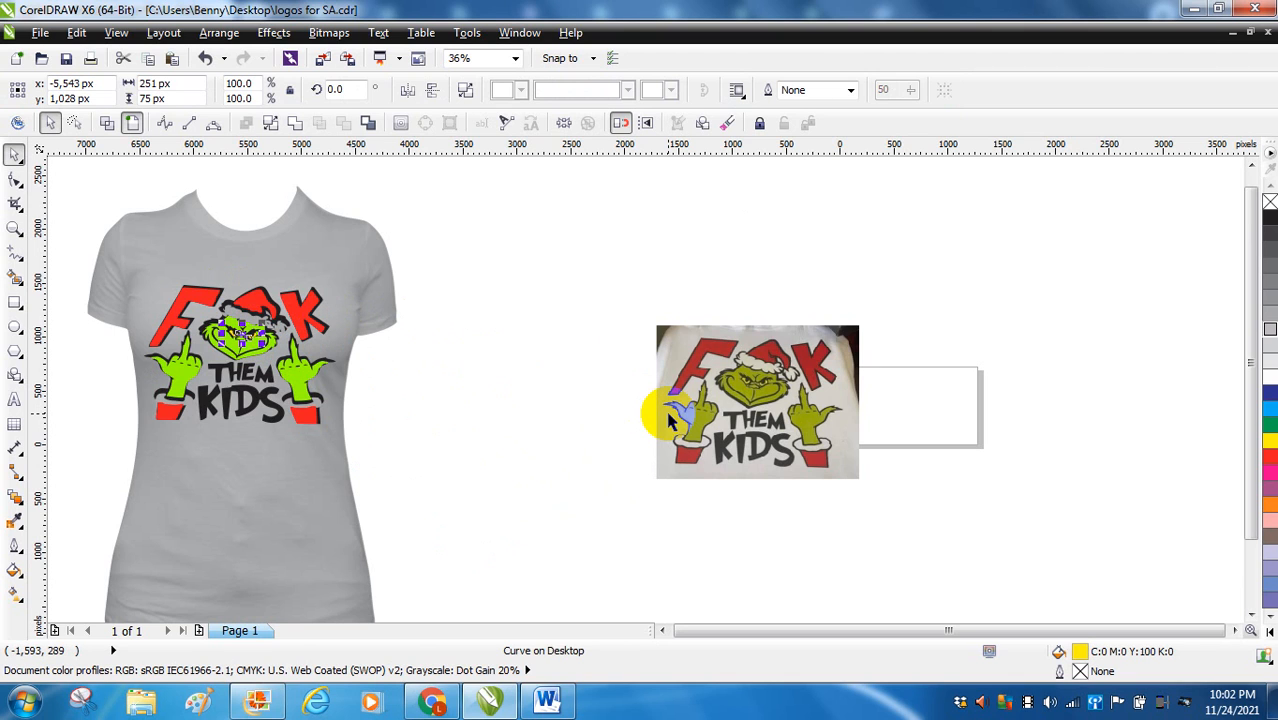
Move the reference photo next to the T-shirt mockup for comparison.
{"action": "left_click", "coordinate": [668, 413]}
{"action": "left_click_drag", "start_coordinate": [666, 413], "coordinate": [433, 350]}
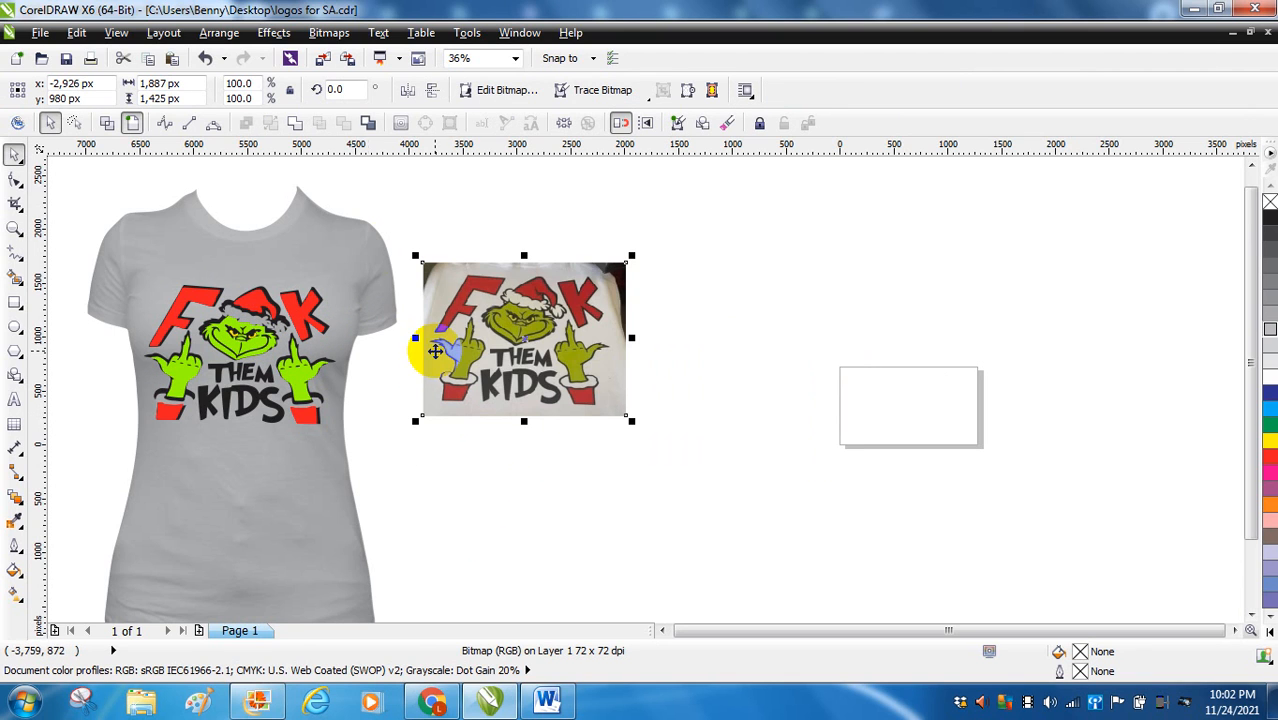
{"action": "left_click", "coordinate": [400, 203]}
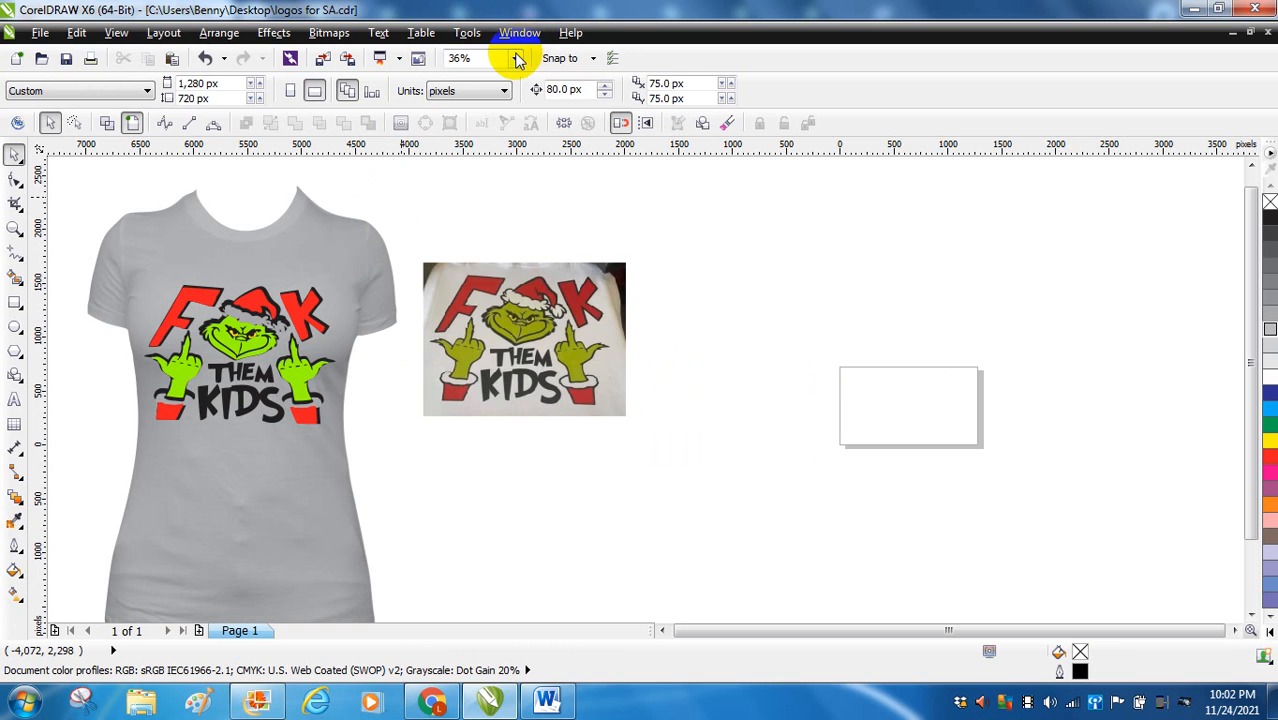
Shift the red layer on the shirt so the letters, hat and cuffs line up inside their black outlines.
{"action": "left_click", "coordinate": [514, 58]}
{"action": "left_click", "coordinate": [462, 173]}
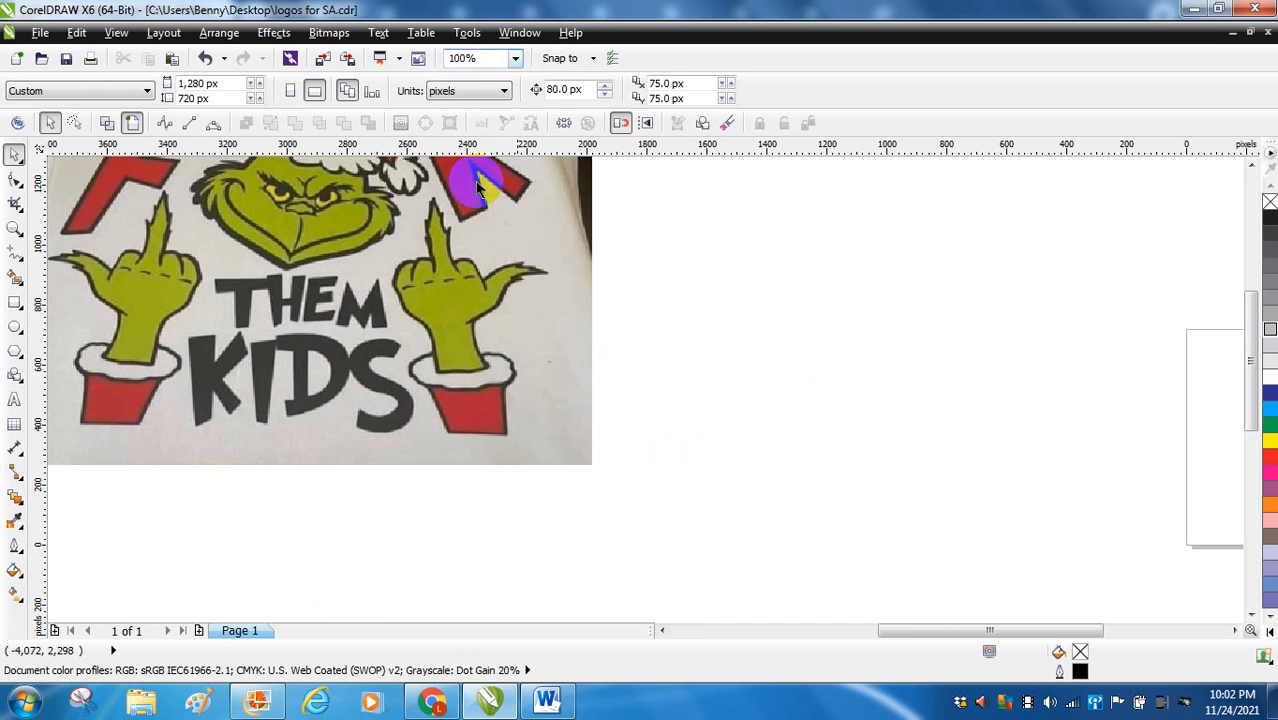
{"action": "left_click", "coordinate": [848, 631]}
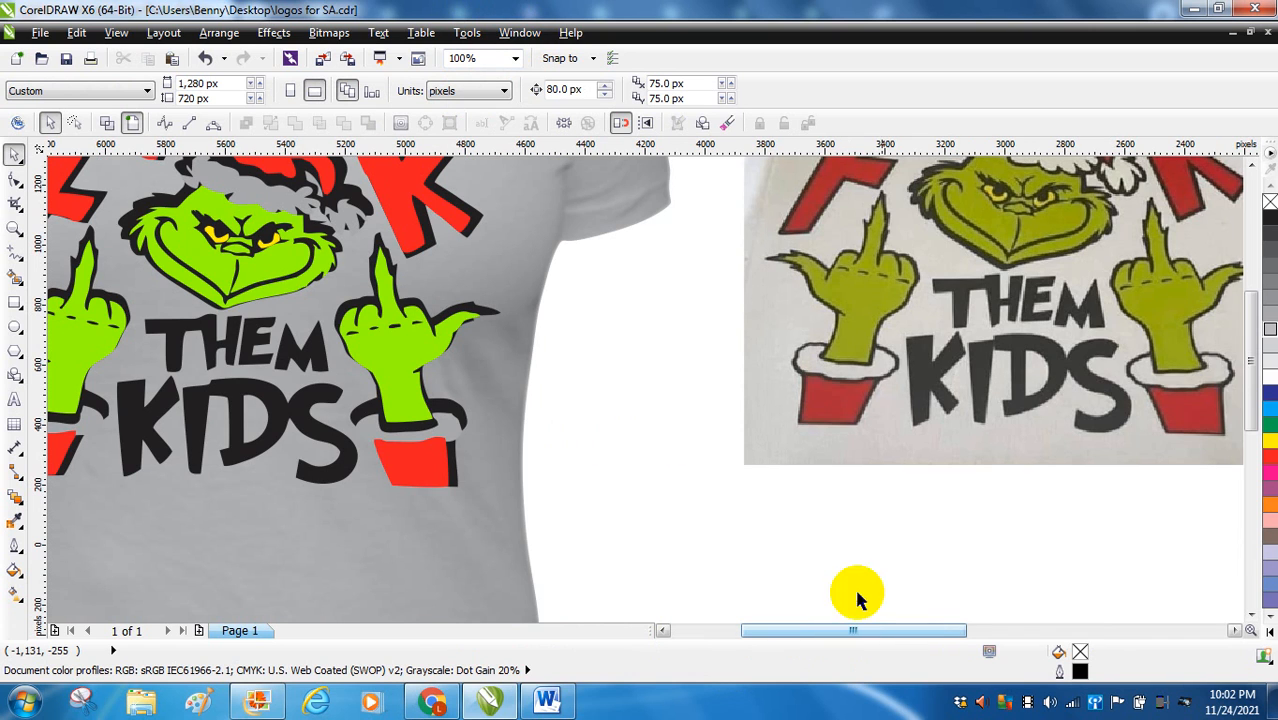
{"action": "scroll", "coordinate": [1252, 357], "scroll_direction": "up", "scroll_amount": 2}
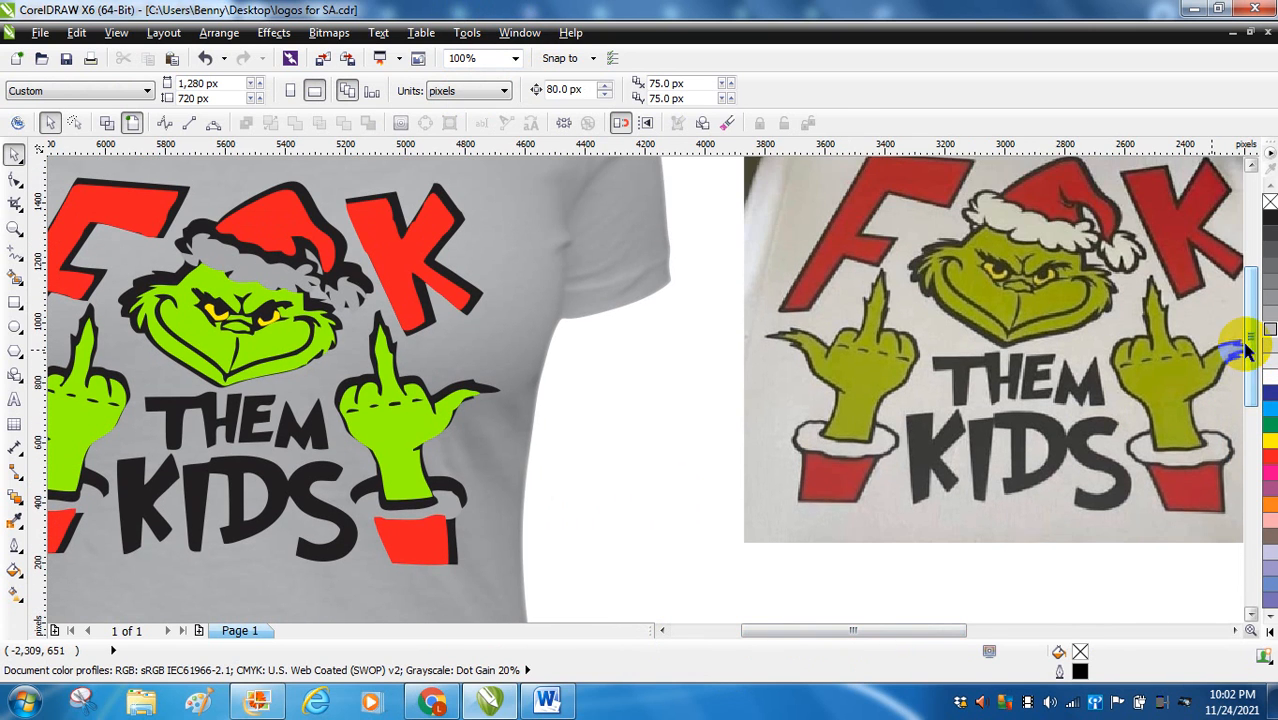
{"action": "left_click_drag", "start_coordinate": [932, 636], "coordinate": [888, 633]}
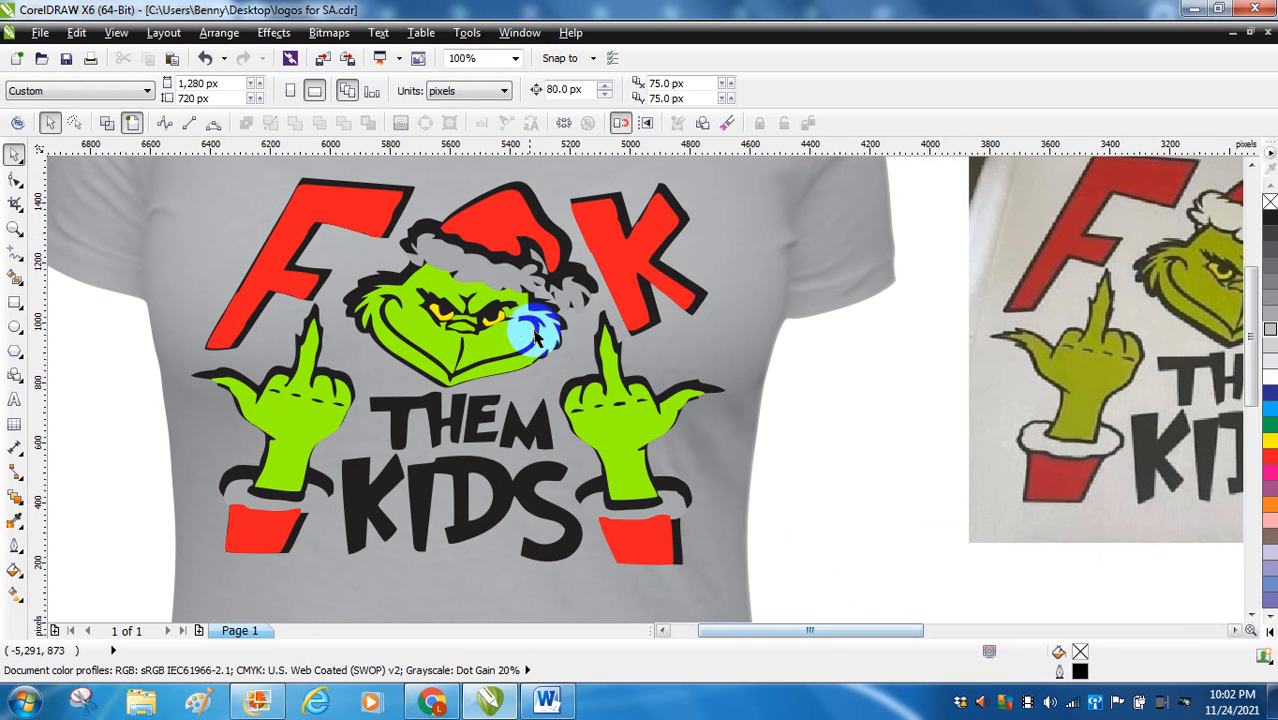
{"action": "left_click", "coordinate": [500, 230]}
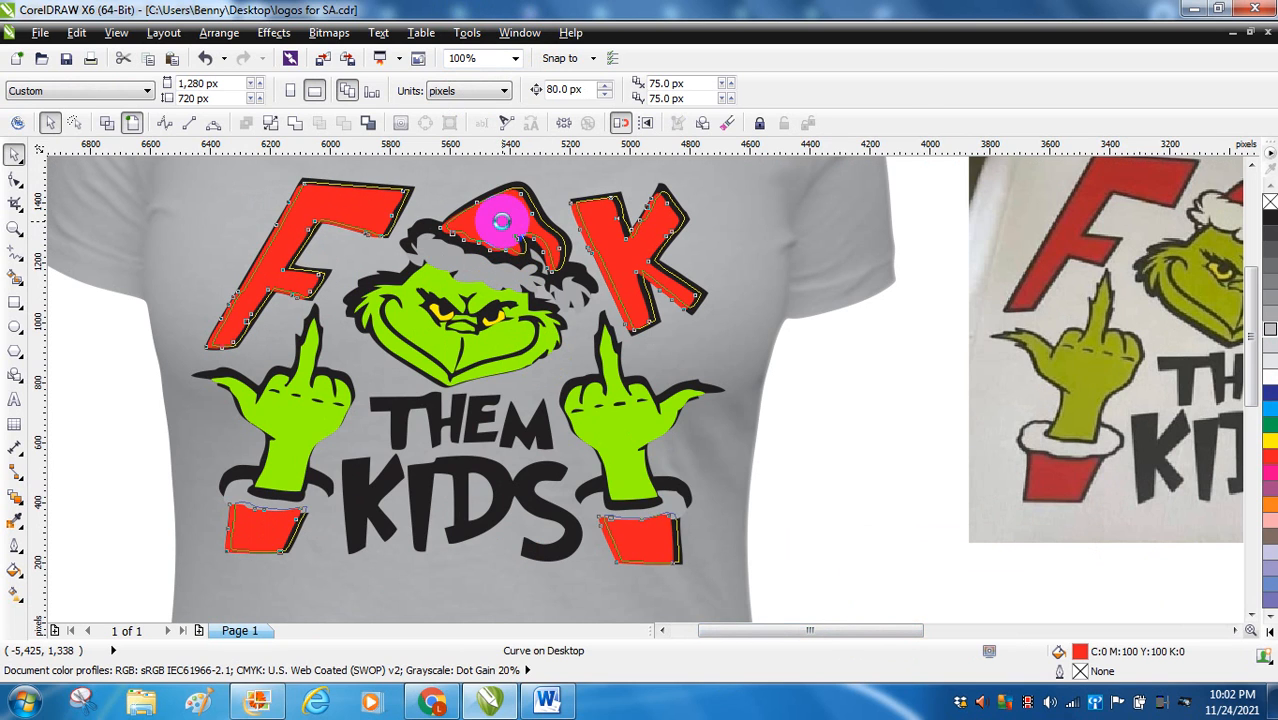
{"action": "left_click_drag", "start_coordinate": [495, 217], "coordinate": [496, 215]}
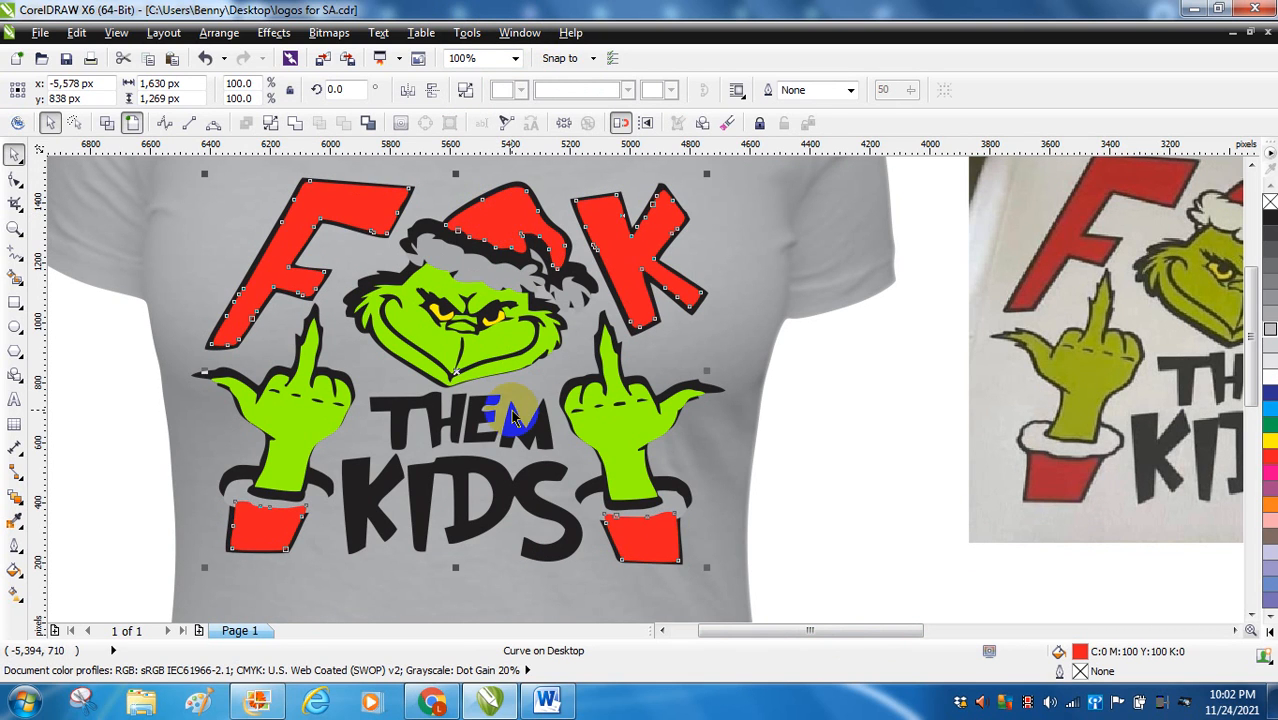
Nudge the green face and hands into register with the black outlines on the shirt.
{"action": "left_click", "coordinate": [640, 432]}
{"action": "left_click", "coordinate": [638, 426]}
{"action": "left_click_drag", "start_coordinate": [621, 424], "coordinate": [620, 421]}
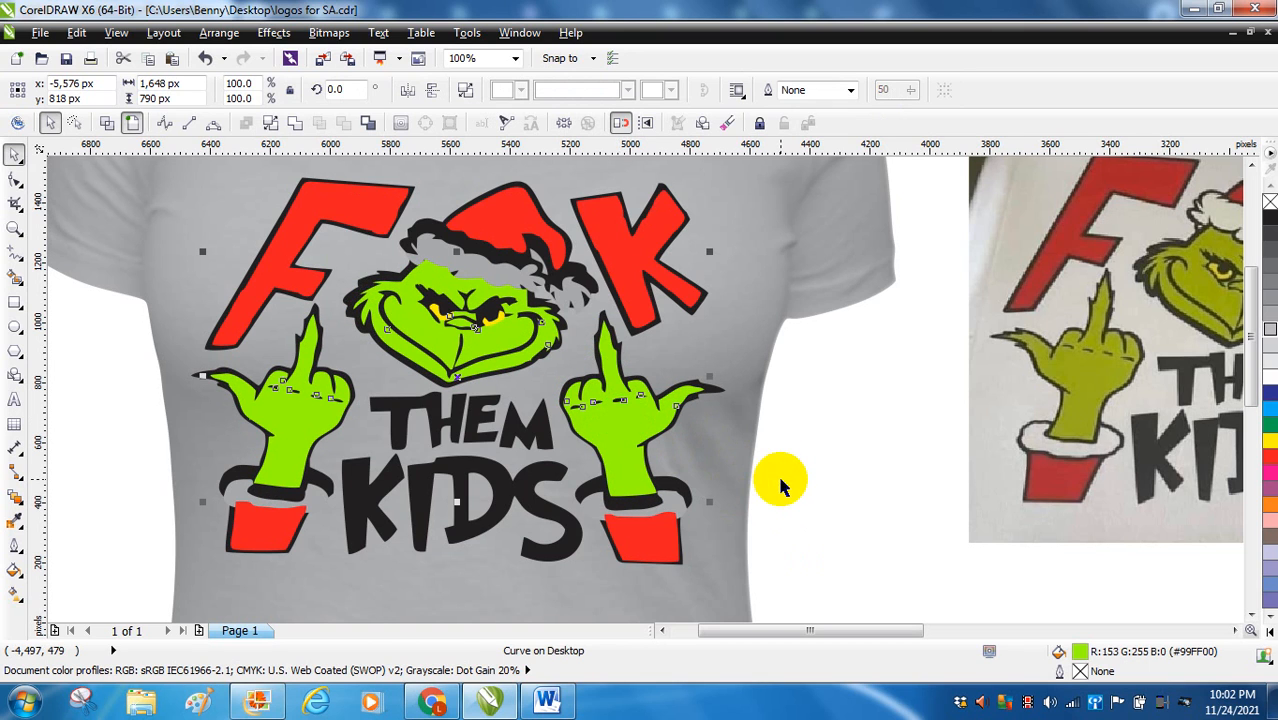
{"action": "left_click", "coordinate": [662, 422]}
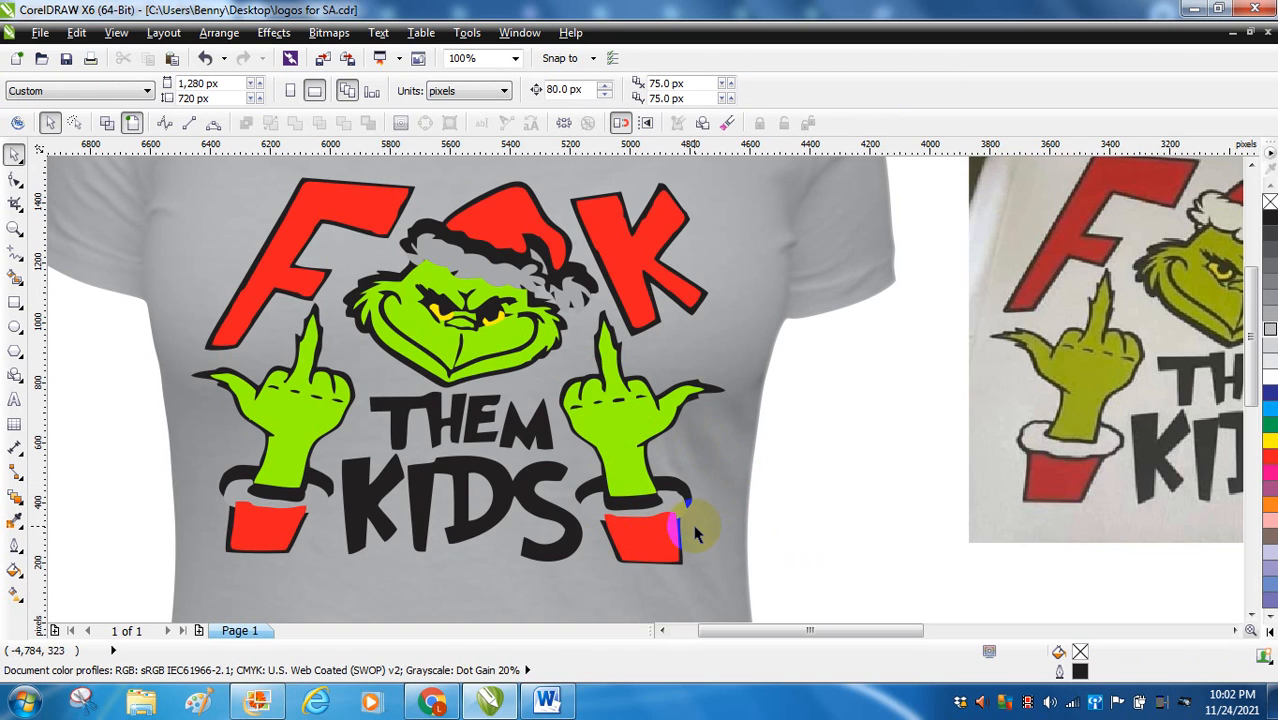
Align the grey fur trim with the black outlines of the hat and cuffs, and fill it with white.
{"action": "left_click", "coordinate": [480, 257]}
{"action": "left_click", "coordinate": [481, 256]}
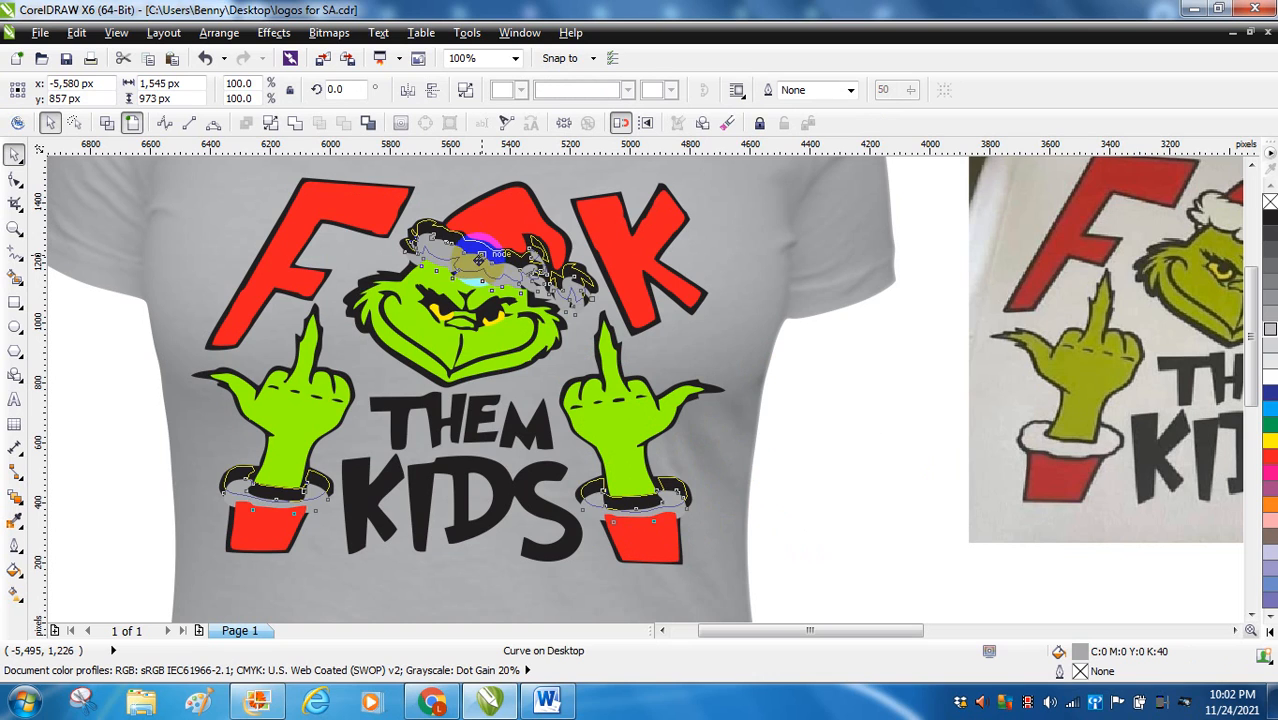
{"action": "left_click", "coordinate": [479, 258]}
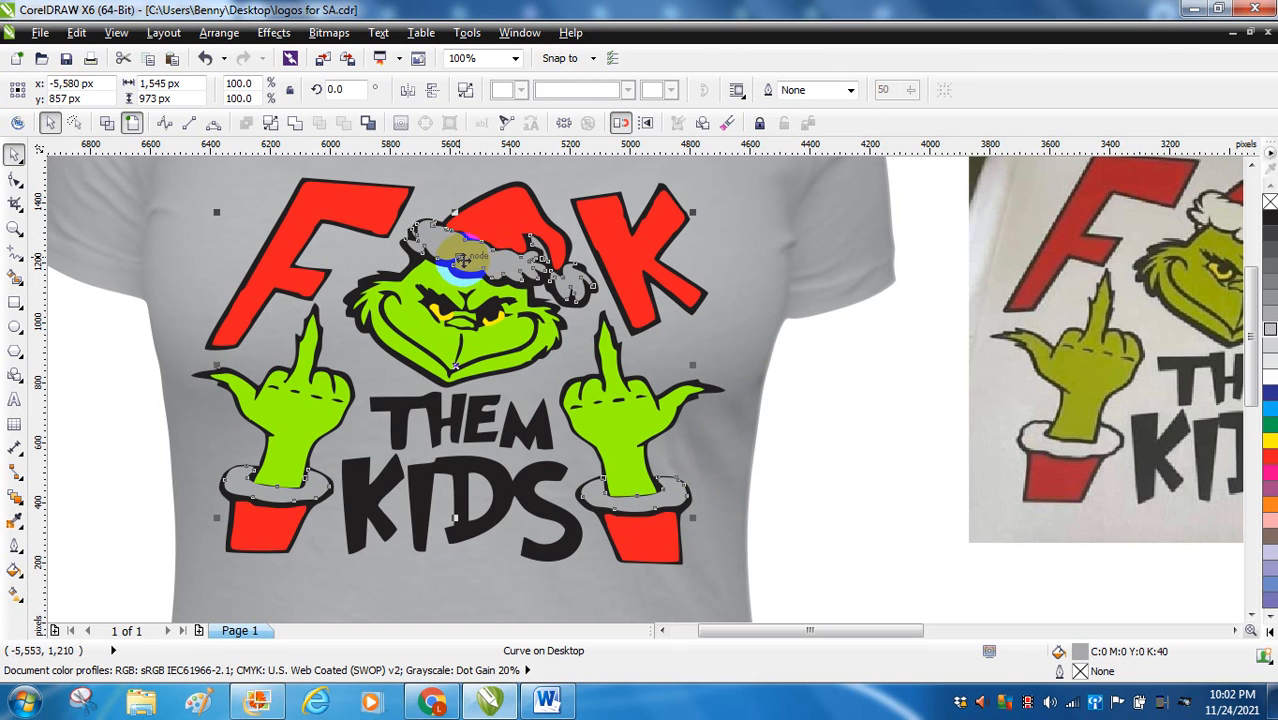
{"action": "left_click_drag", "start_coordinate": [468, 260], "coordinate": [466, 261]}
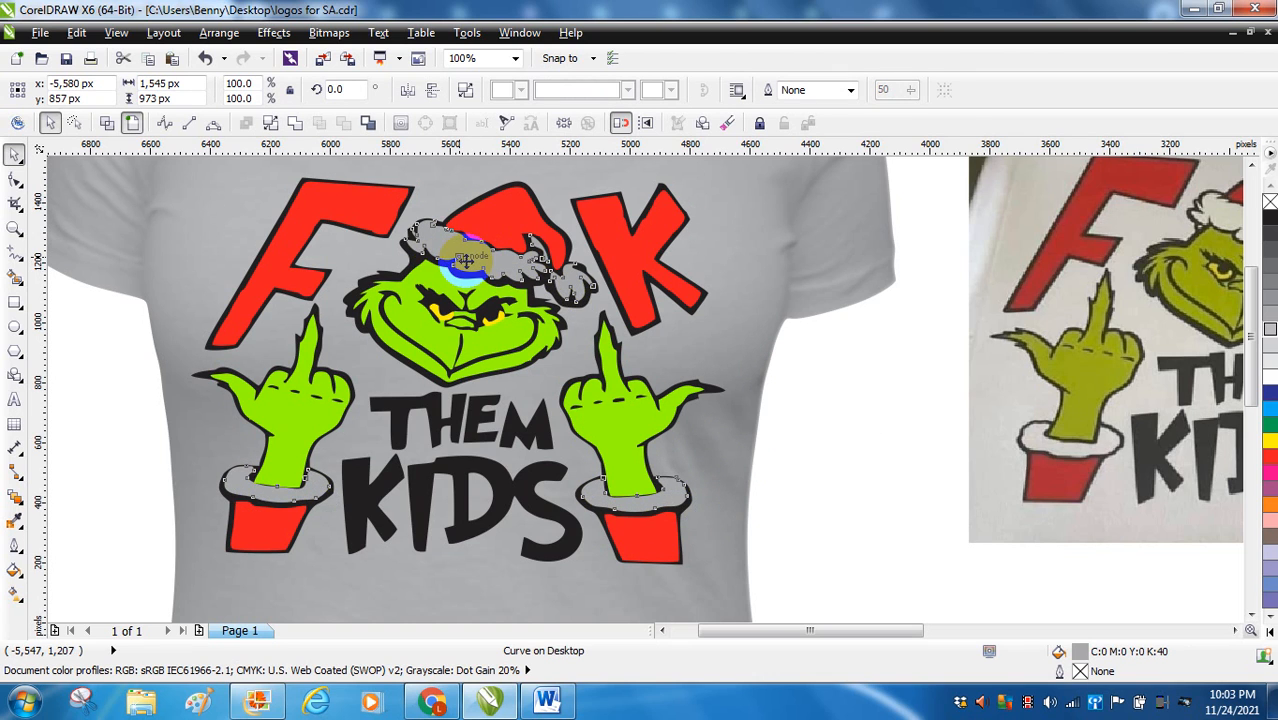
{"action": "left_click", "coordinate": [1268, 388]}
{"action": "left_click", "coordinate": [848, 500]}
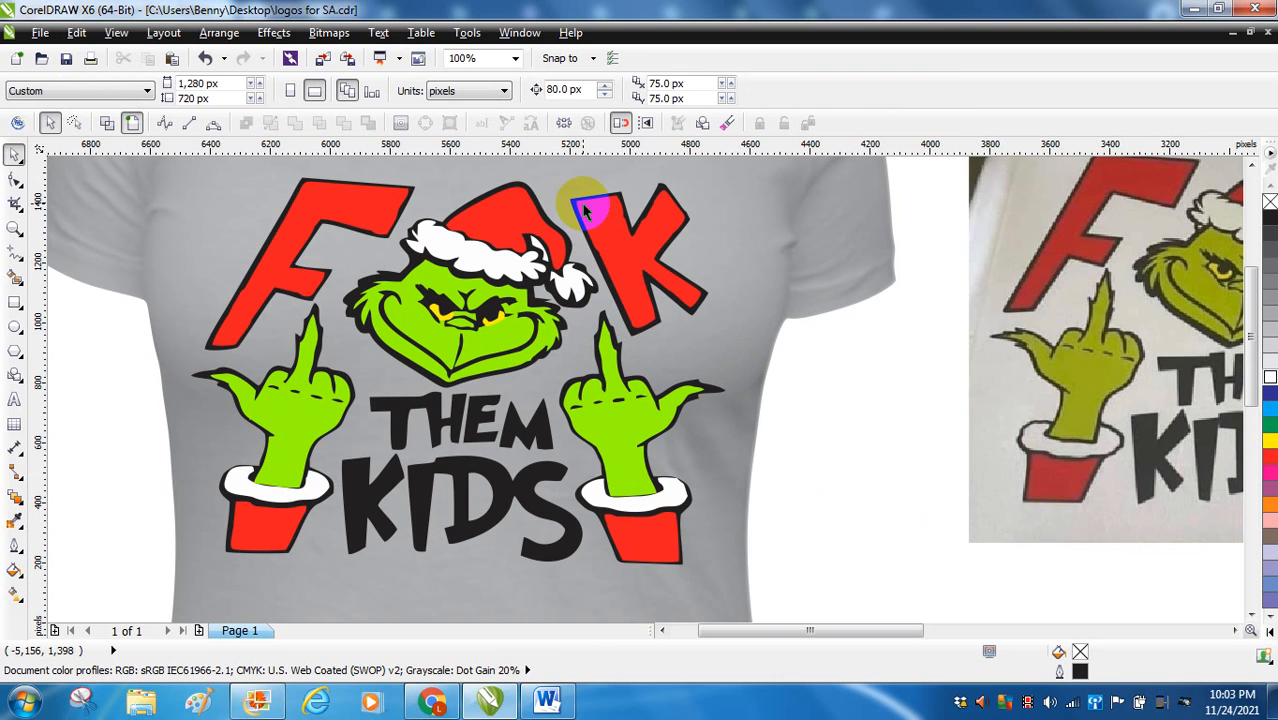
Compare the whole shirt design with the reference photo at 50% zoom and check the extent of its combined layers.
{"action": "left_click", "coordinate": [516, 62]}
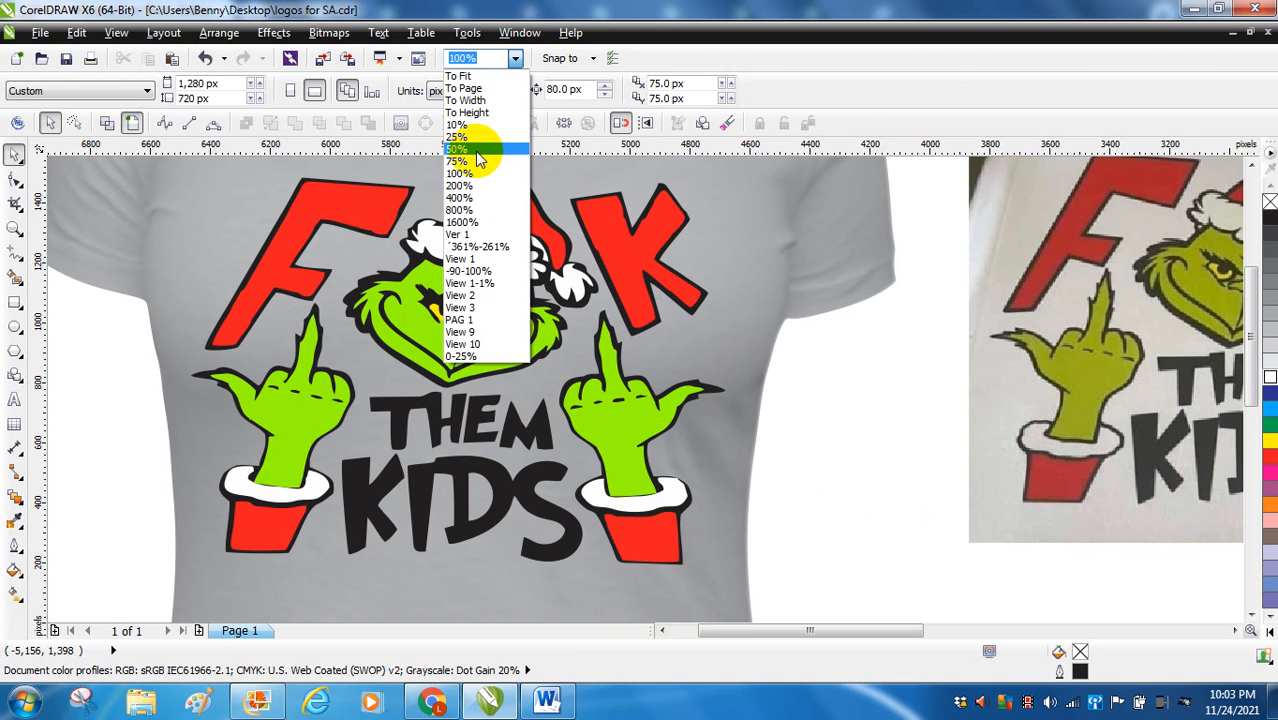
{"action": "left_click", "coordinate": [479, 162]}
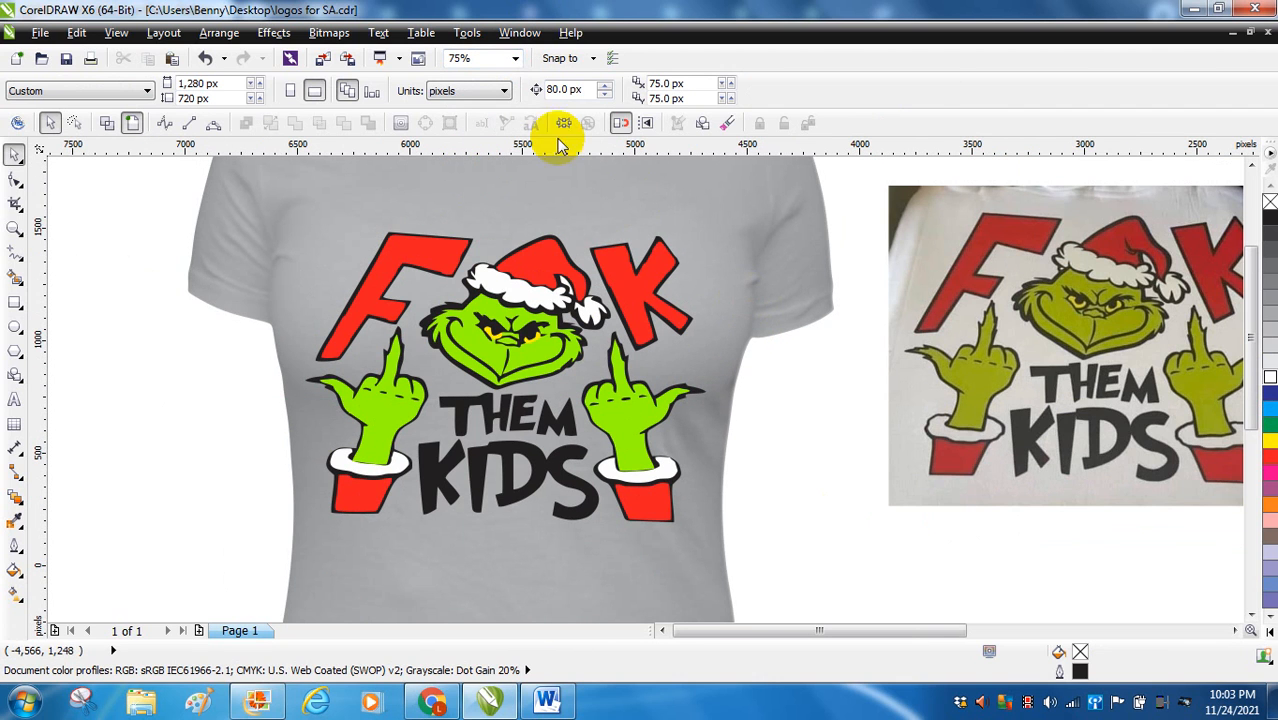
{"action": "left_click", "coordinate": [515, 58]}
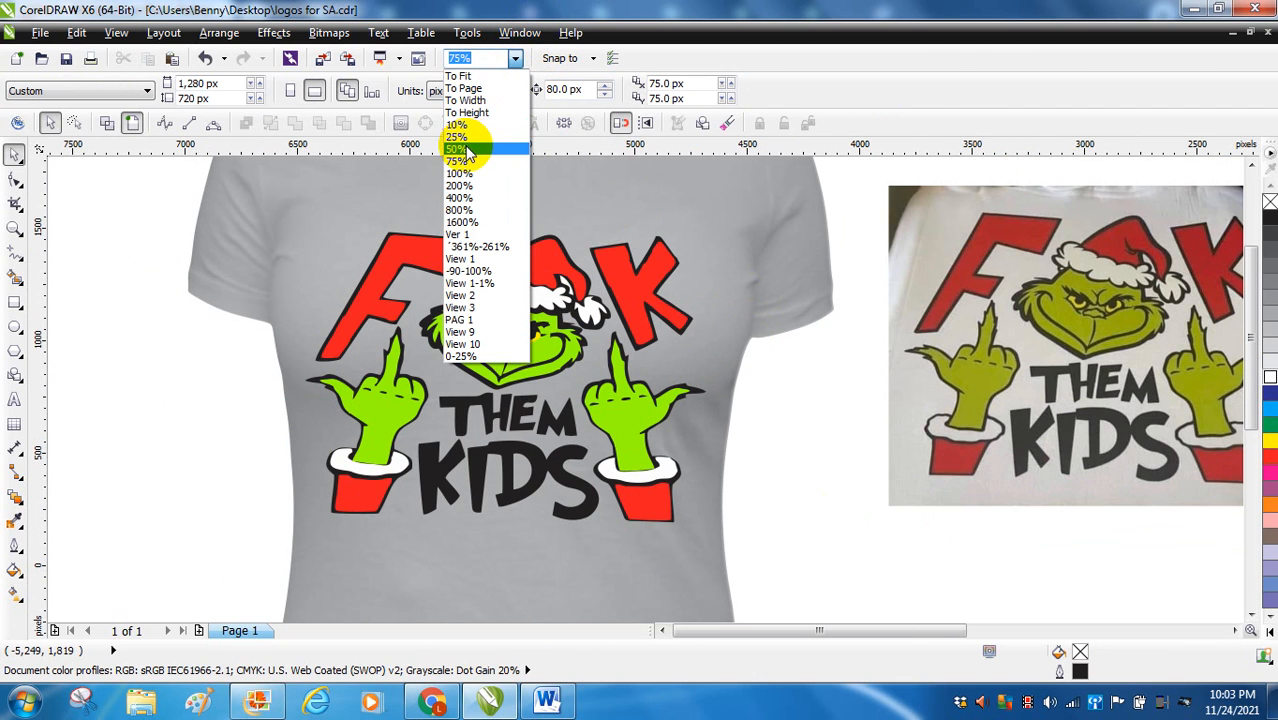
{"action": "left_click", "coordinate": [466, 150]}
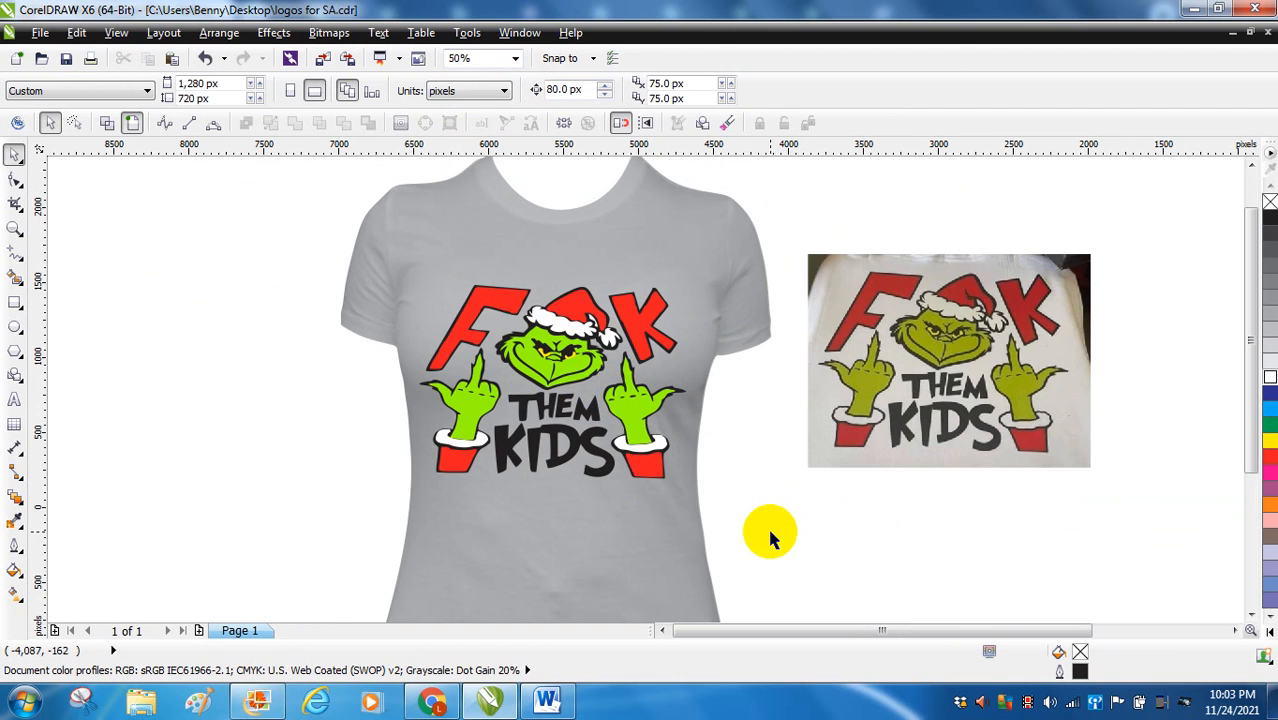
{"action": "left_click_drag", "start_coordinate": [245, 184], "coordinate": [790, 551]}
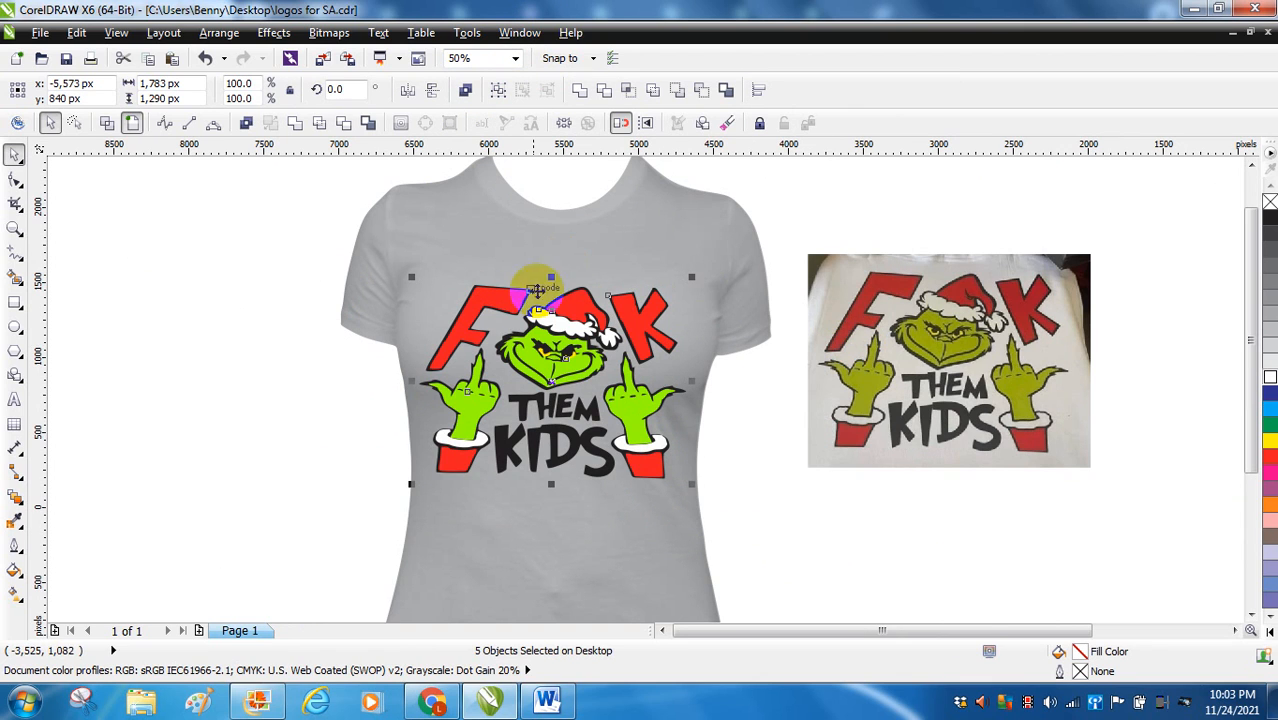
{"action": "left_click", "coordinate": [782, 530]}
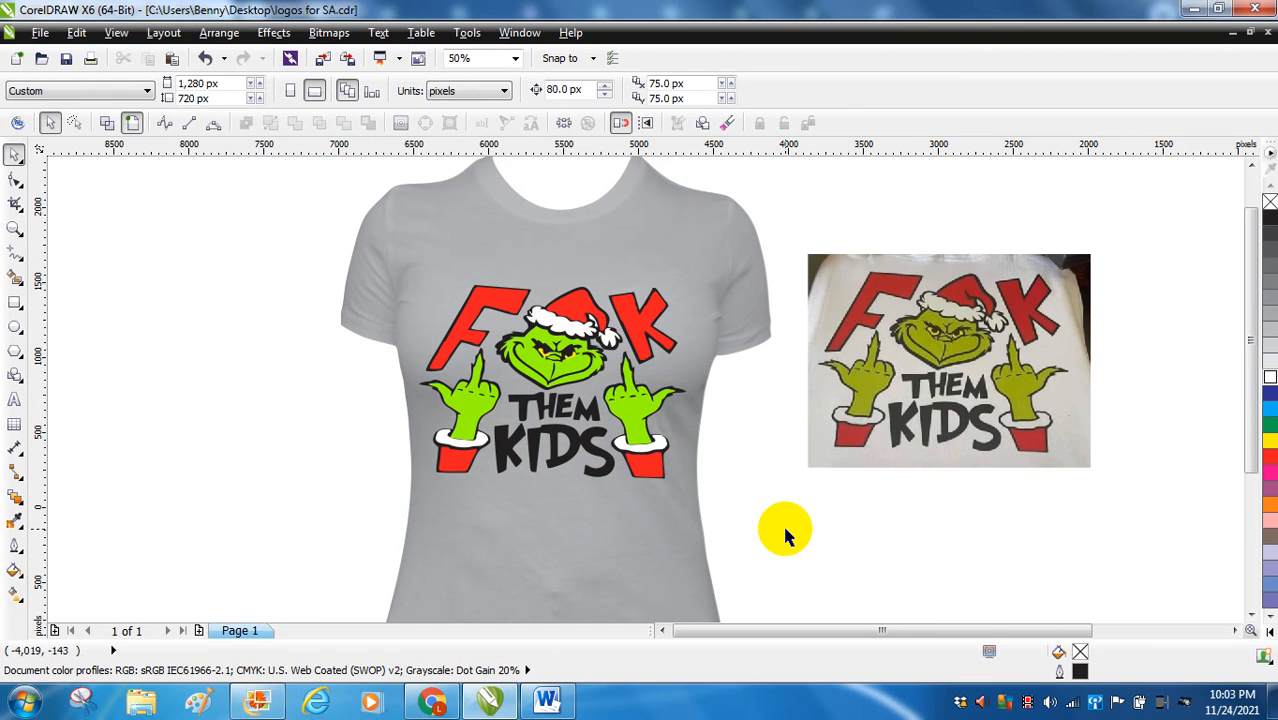